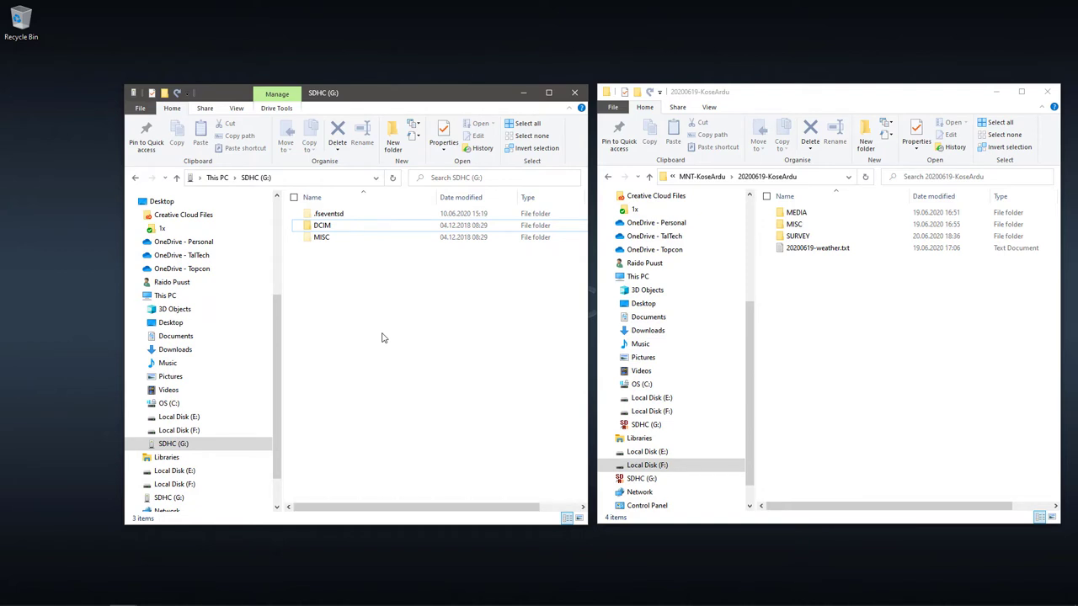
# Step: Open the SURVEY folder inside DCIM on the SDHC (G:) card to view its flight folders
pyautogui.doubleClick(321, 227)
pyautogui.click(330, 231)
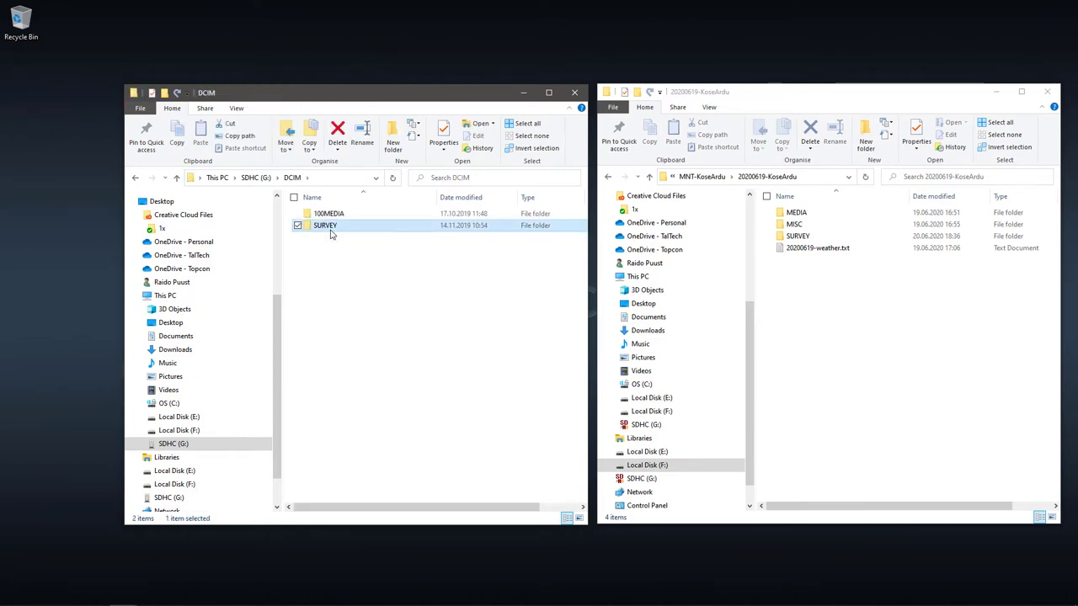
pyautogui.doubleClick(328, 228)
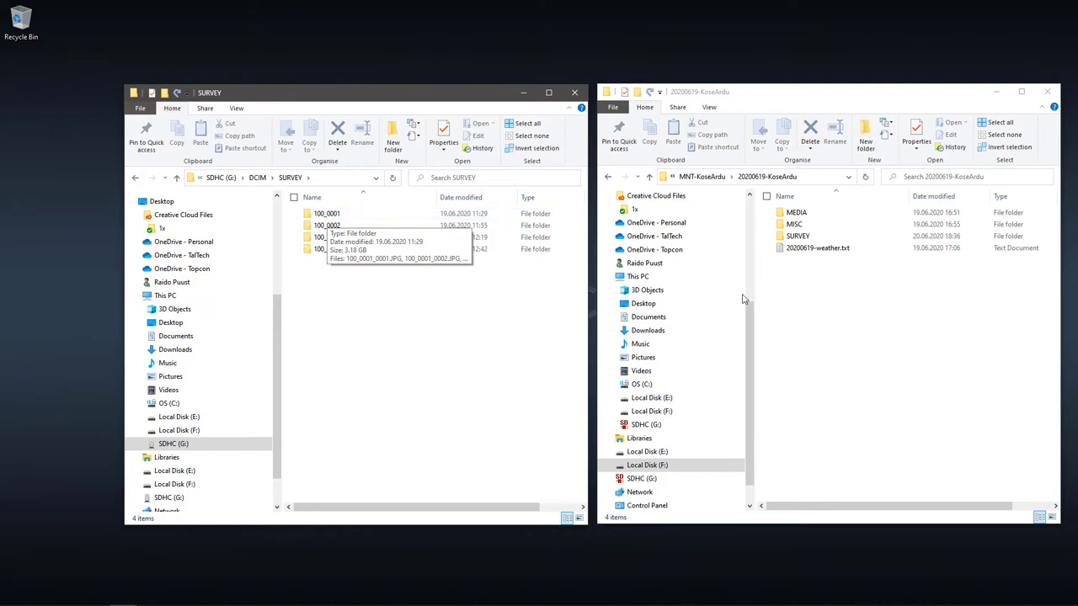
# Step: Inspect the all_photos folder within the SURVEY folder of 20200619-KoseArdu, then return to SURVEY
pyautogui.doubleClick(797, 236)
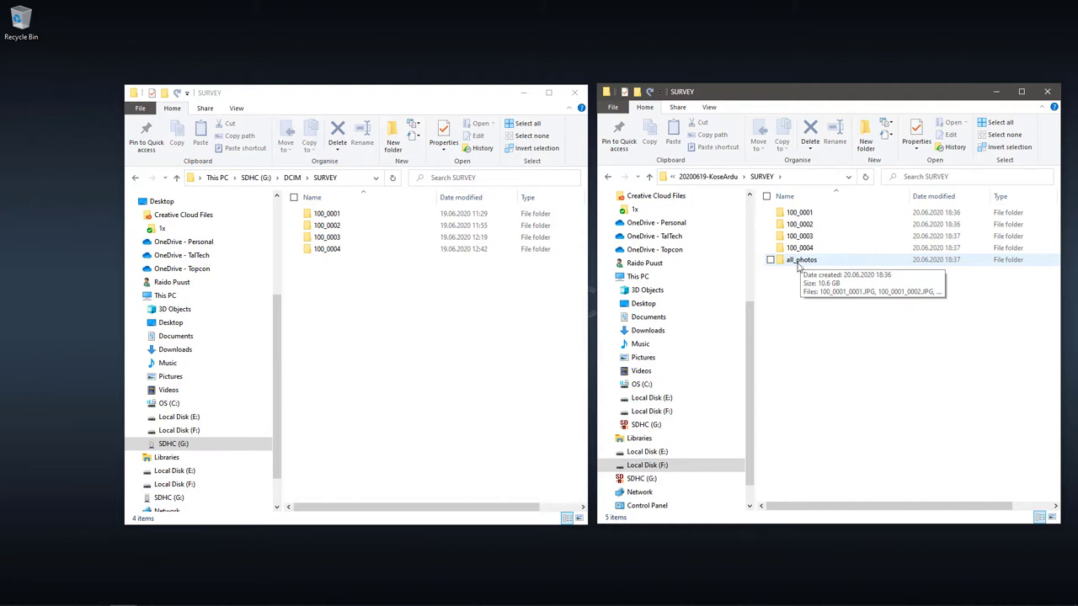
pyautogui.click(807, 263)
pyautogui.doubleClick(807, 262)
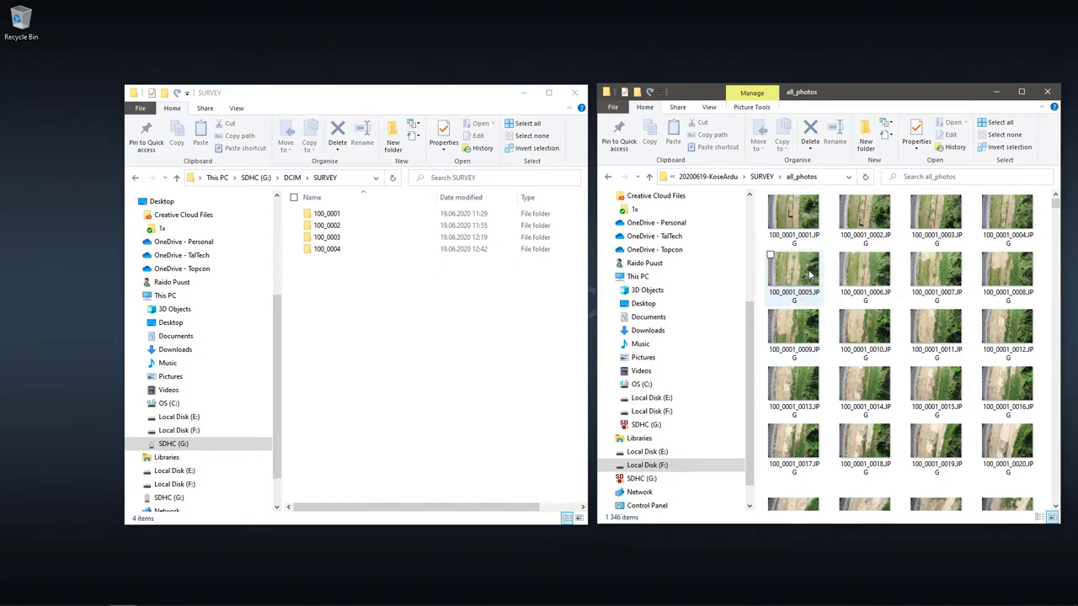
pyautogui.press('BackSpace')
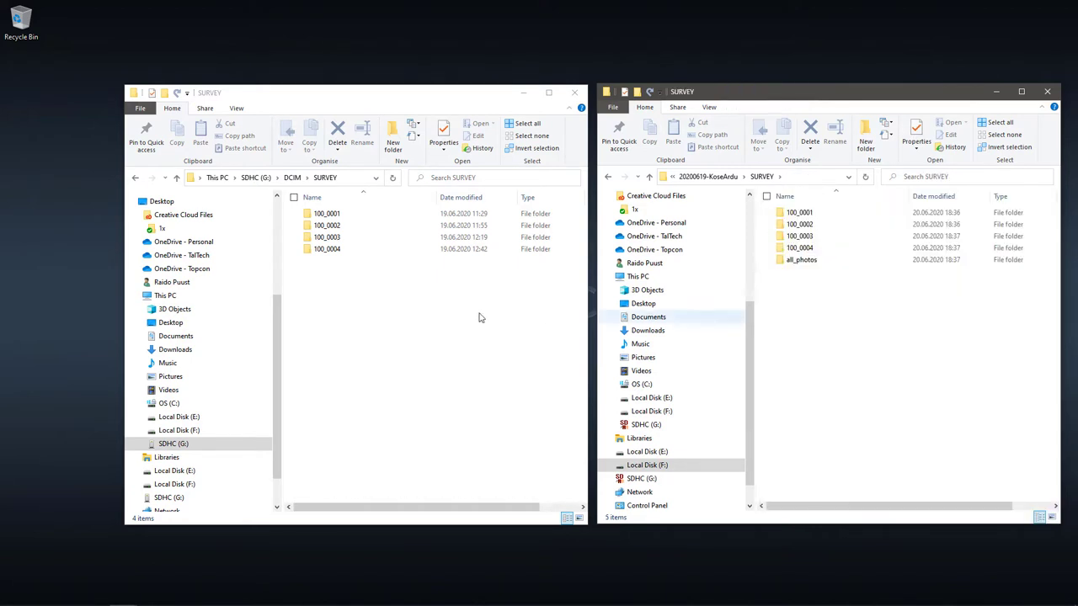
# Step: Examine the photos and positioning files at the end of the card's 100_0001 folder, then go back up to DCIM
pyautogui.doubleClick(328, 225)
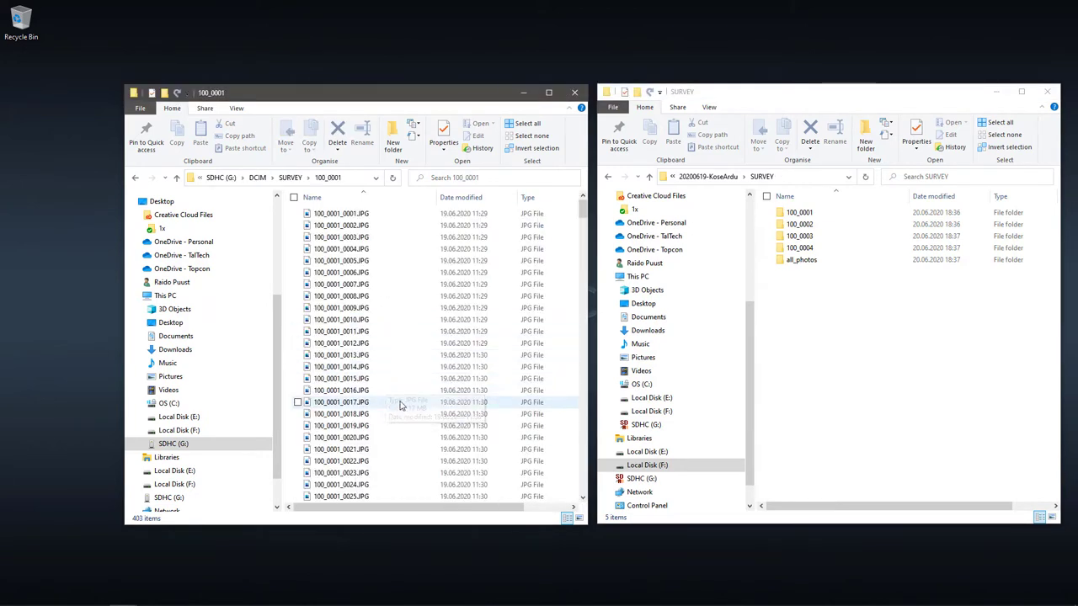
pyautogui.moveTo(582, 209); pyautogui.dragTo(579, 500)
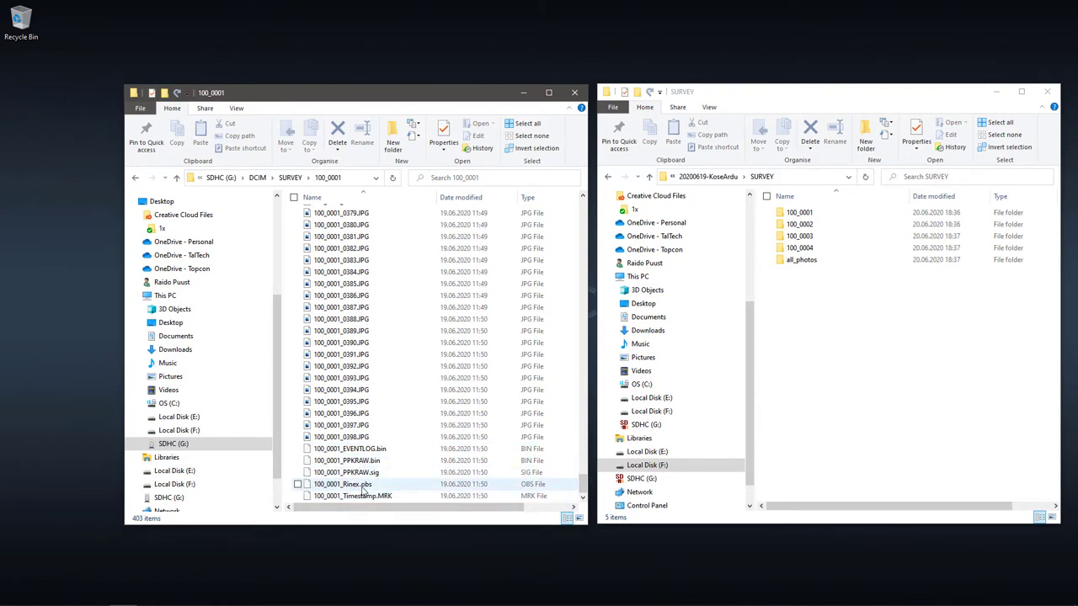
pyautogui.hotkey('alt', 'Up')
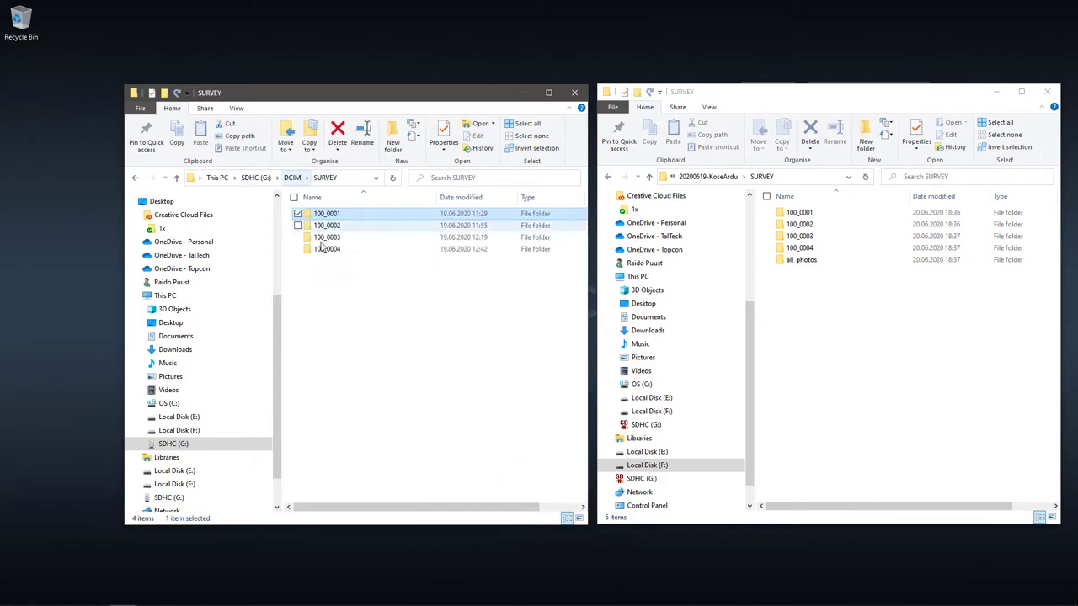
pyautogui.click(343, 333)
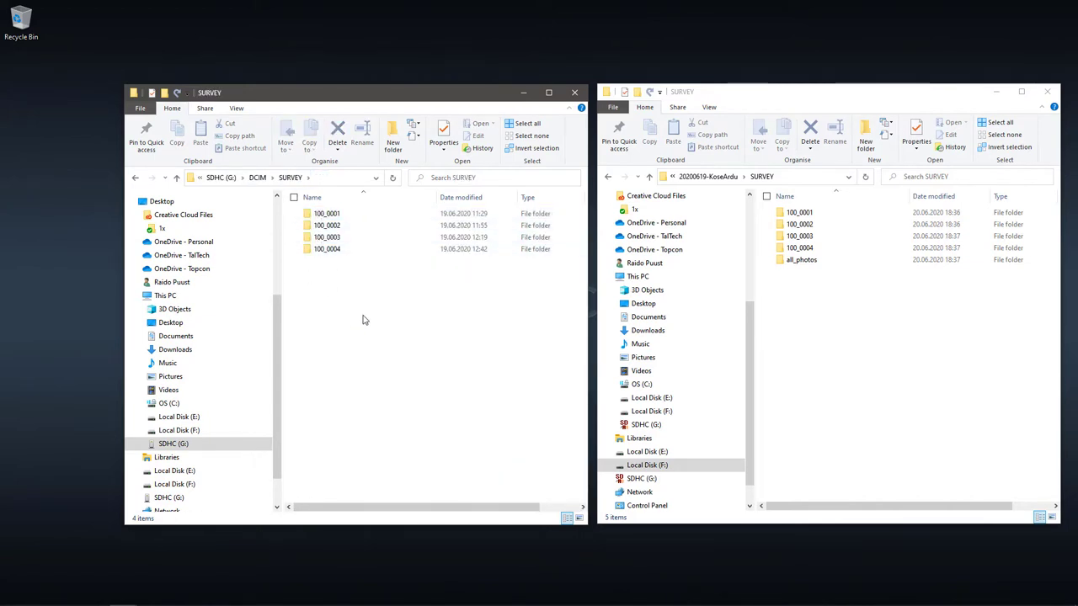
pyautogui.click(257, 178)
pyautogui.click(334, 257)
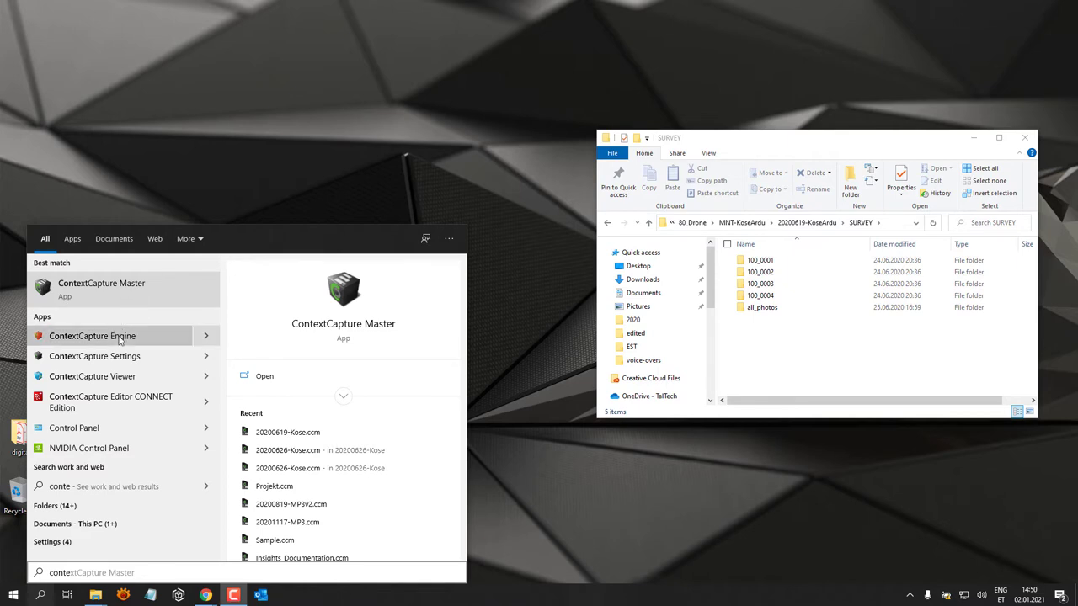
# Step: Launch ContextCapture Engine and minimise its console window
pyautogui.click(101, 336)
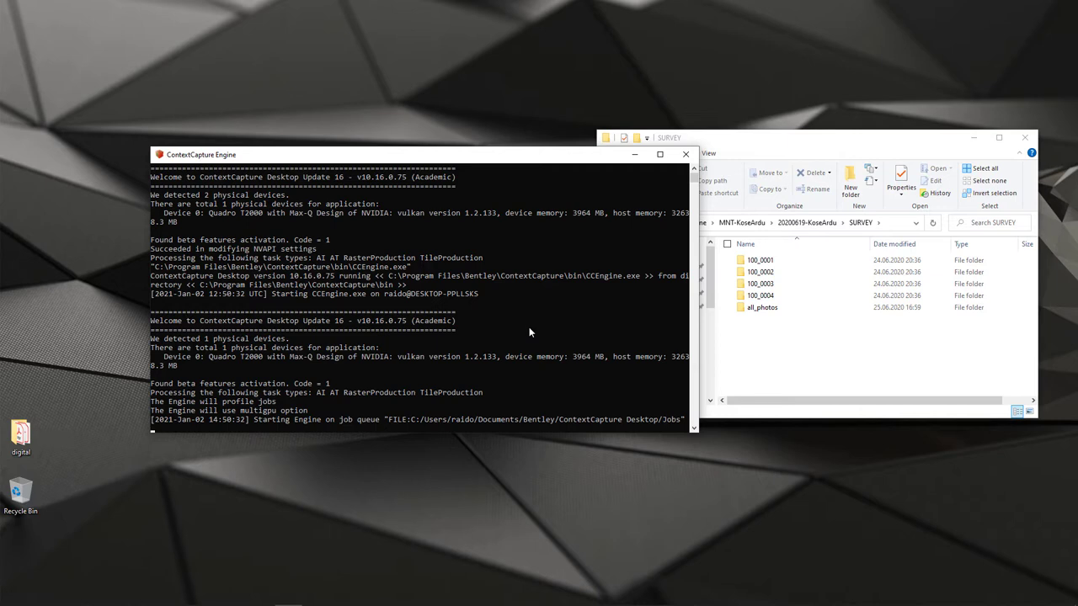
pyautogui.moveTo(609, 157); pyautogui.dragTo(484, 87)
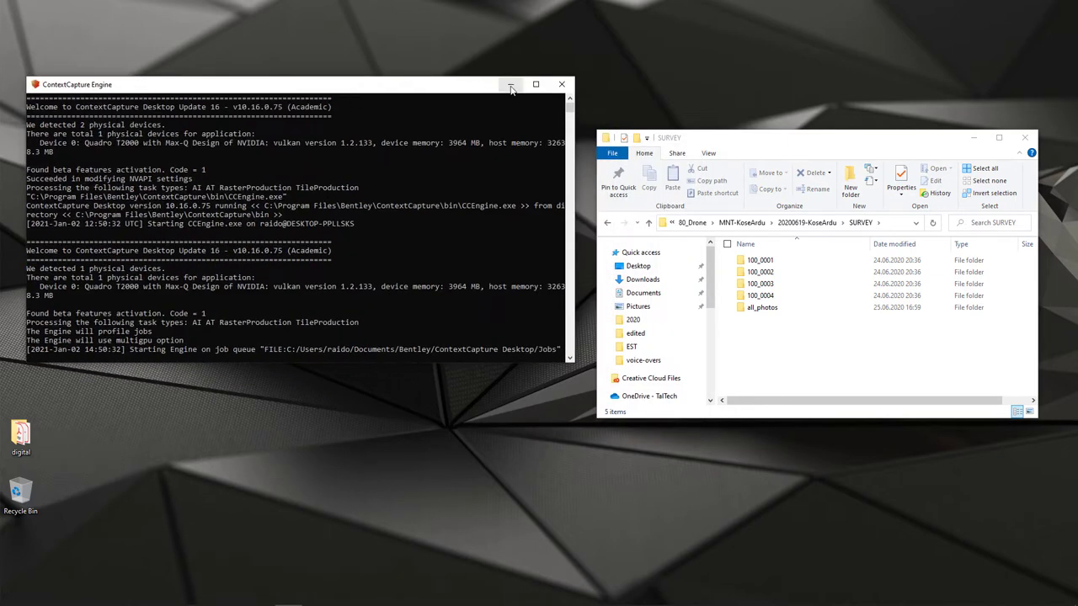
pyautogui.click(511, 86)
# Step: Search for and launch ContextCapture Master
pyautogui.press('super')
pyautogui.write('conte')
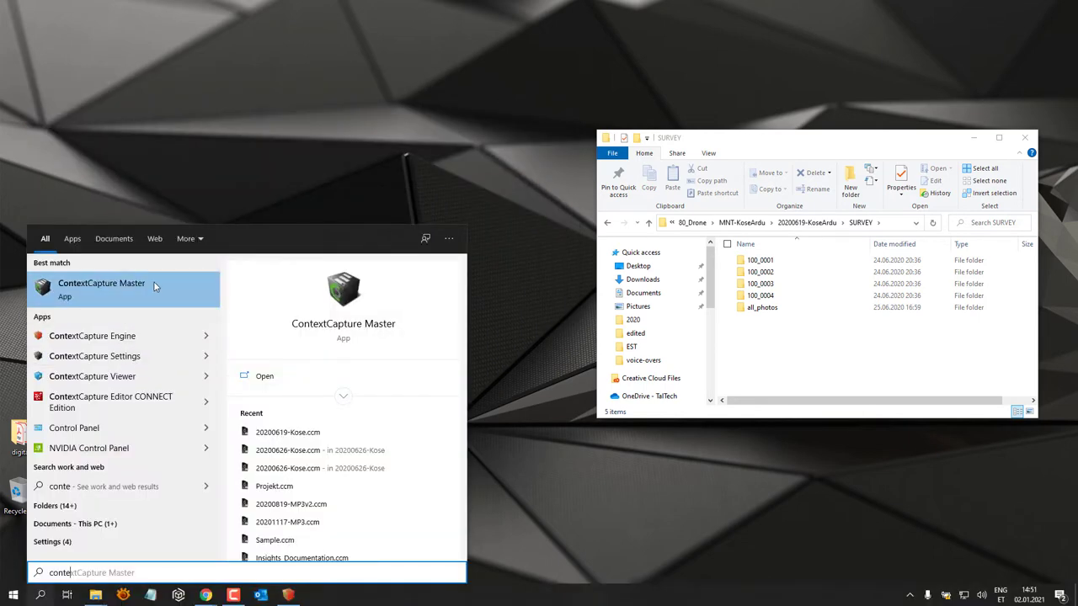
pyautogui.click(110, 291)
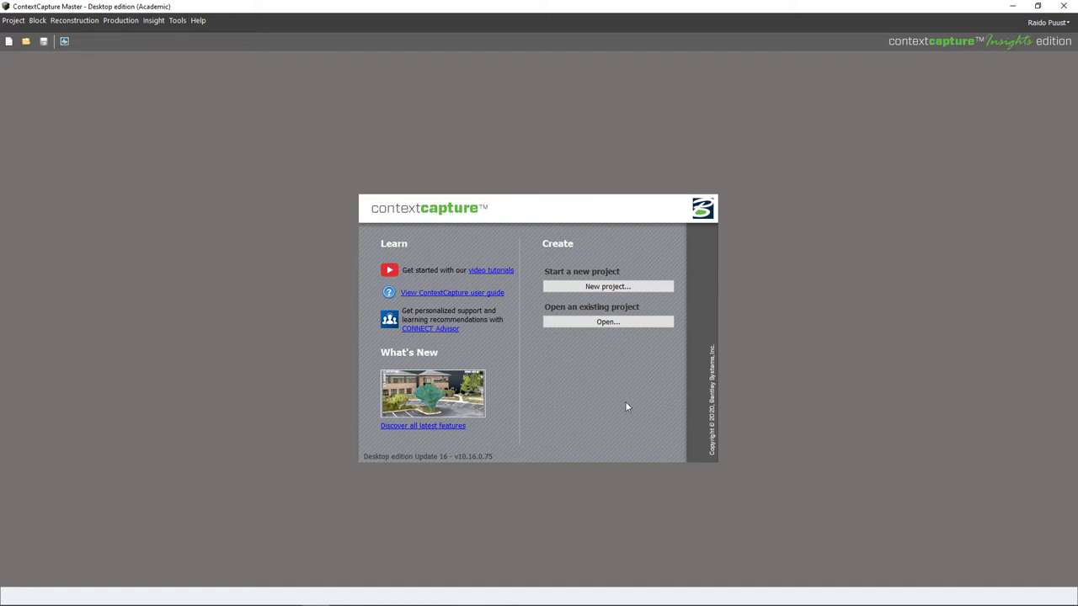
# Step: Start a new project and set its location to a new folder 20200619-KoseArdu created in C:/01-taltech/80_Drone/02 Drone-analysis
pyautogui.click(605, 287)
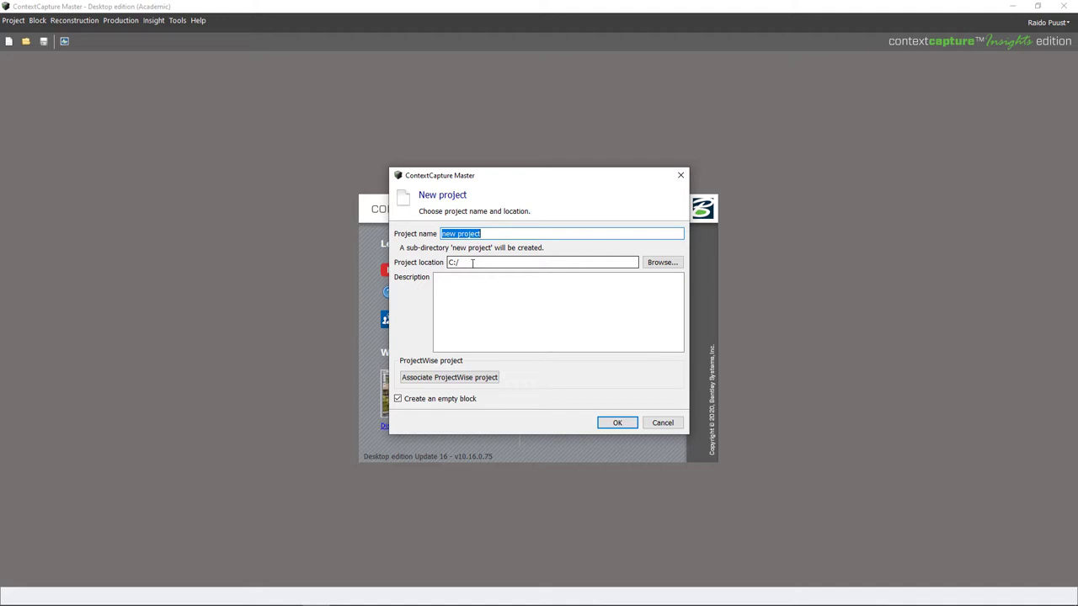
pyautogui.click(666, 264)
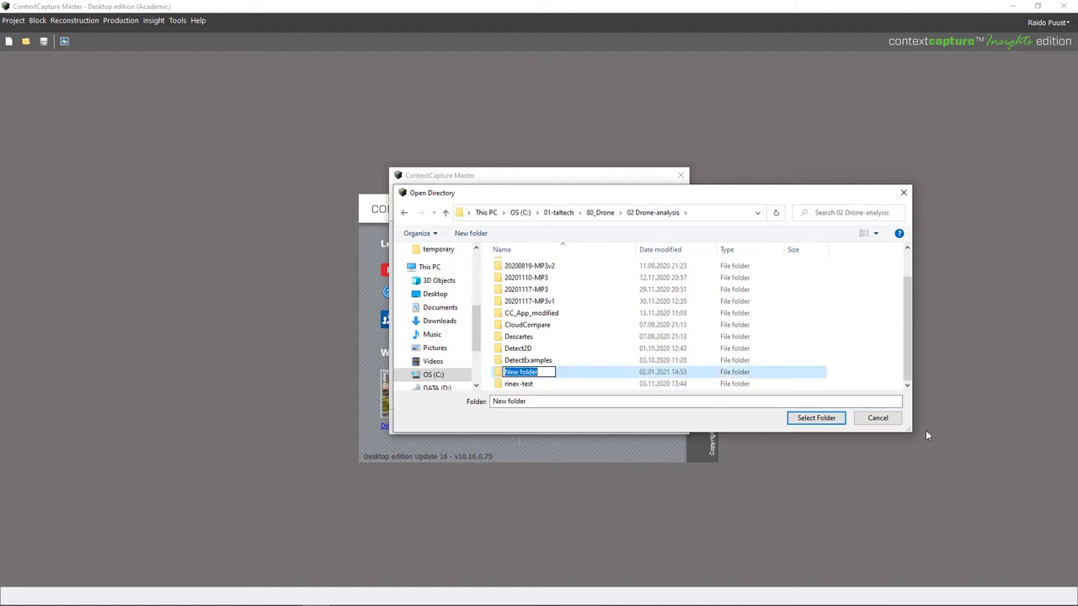
pyautogui.write('20200619-KoseArdu')
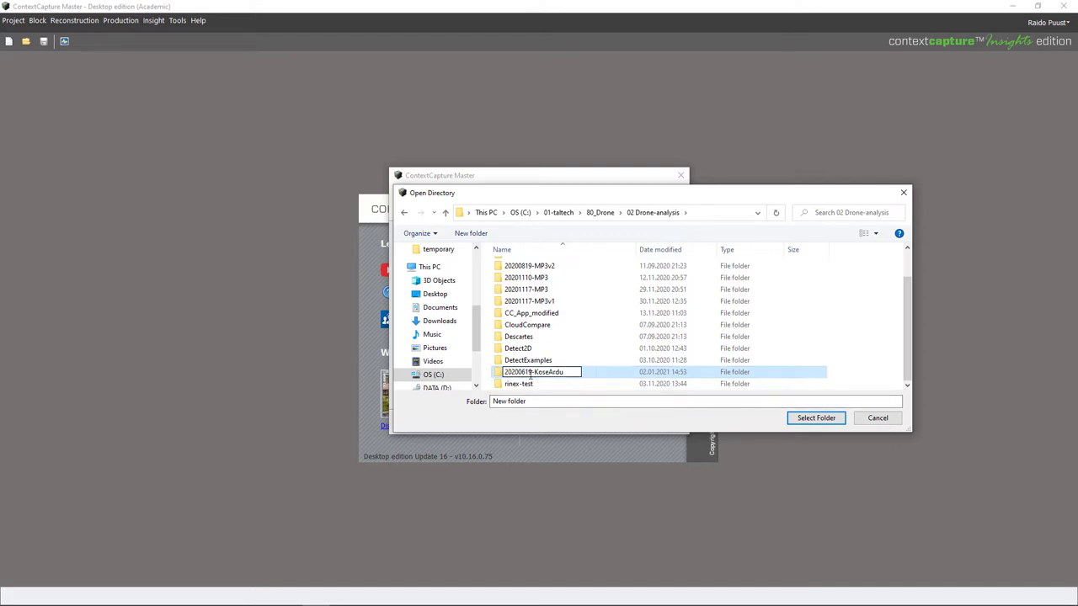
pyautogui.press('Return')
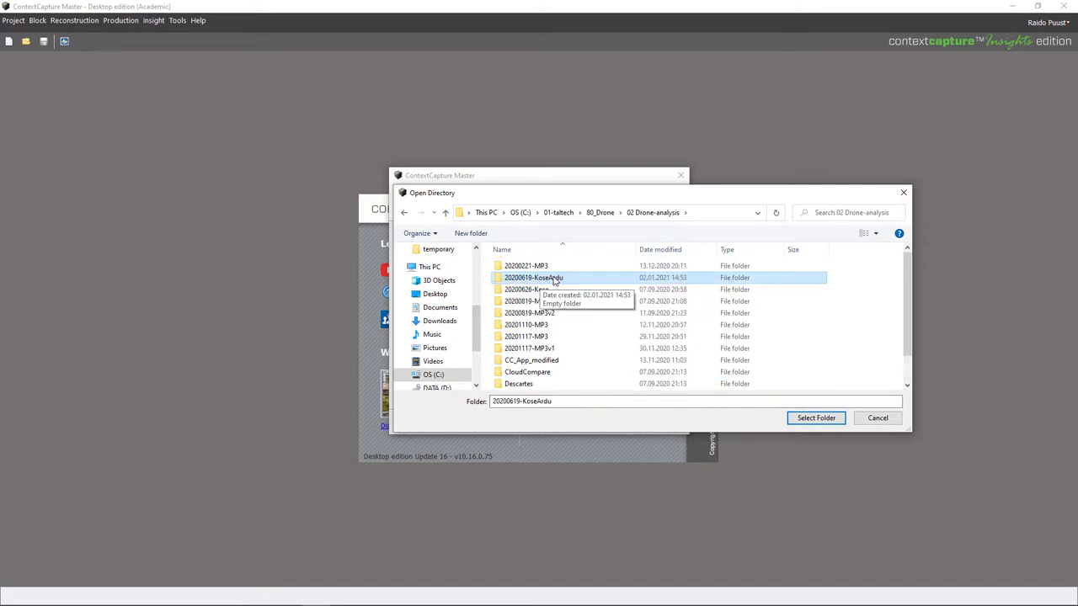
pyautogui.click(804, 417)
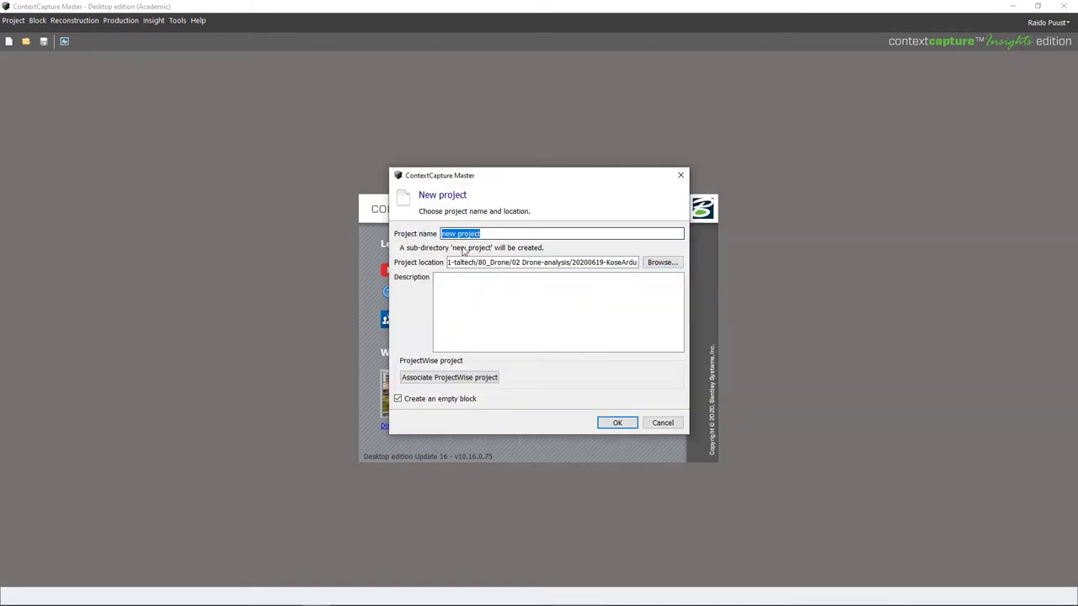
# Step: Name the project 20200619-KoseArdu and create it with an empty block
pyautogui.write('20200')
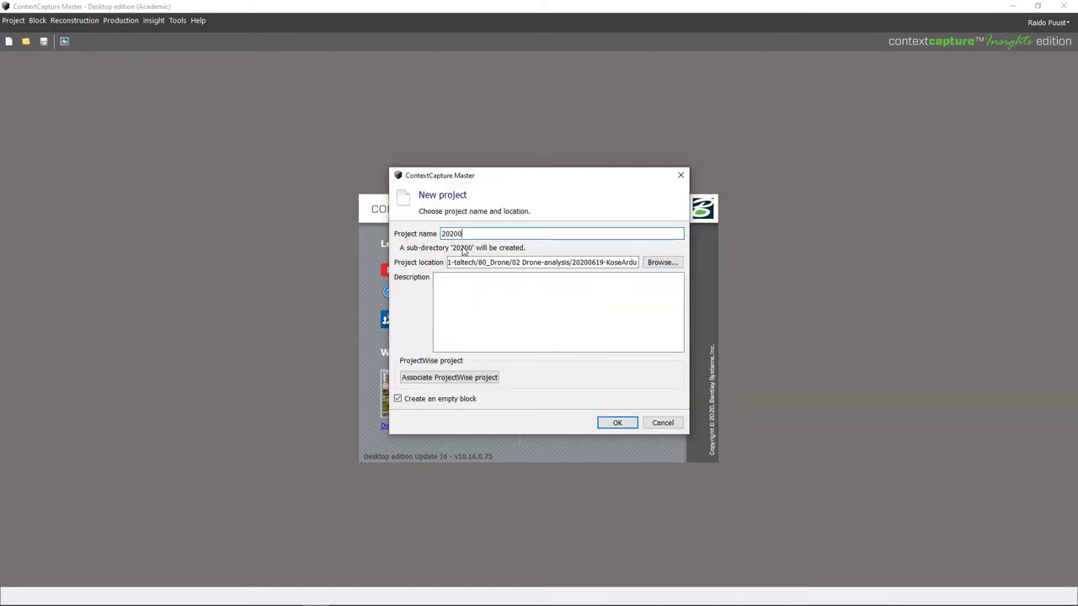
pyautogui.write('619-KoseArdu')
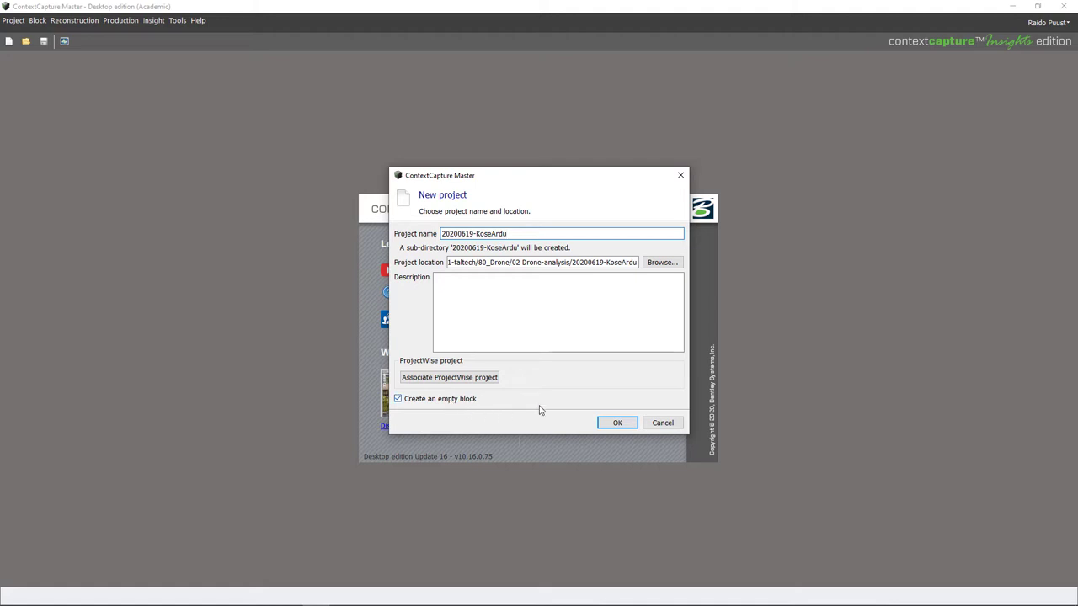
pyautogui.click(616, 423)
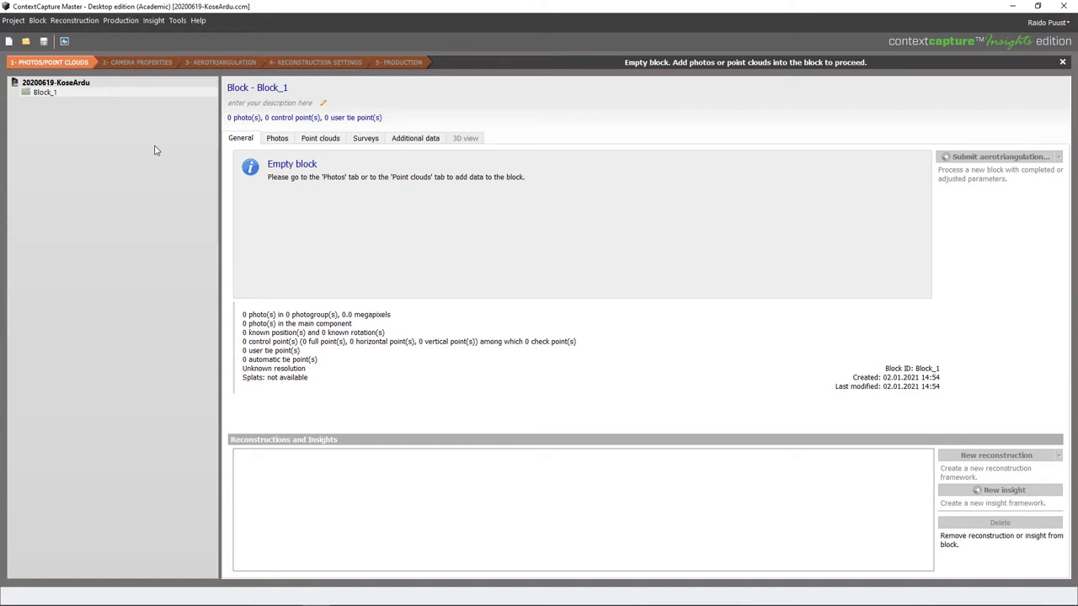
# Step: Show Block_1's photo list and copy the path of the all_photos folder inside SURVEY from File Explorer
pyautogui.click(39, 94)
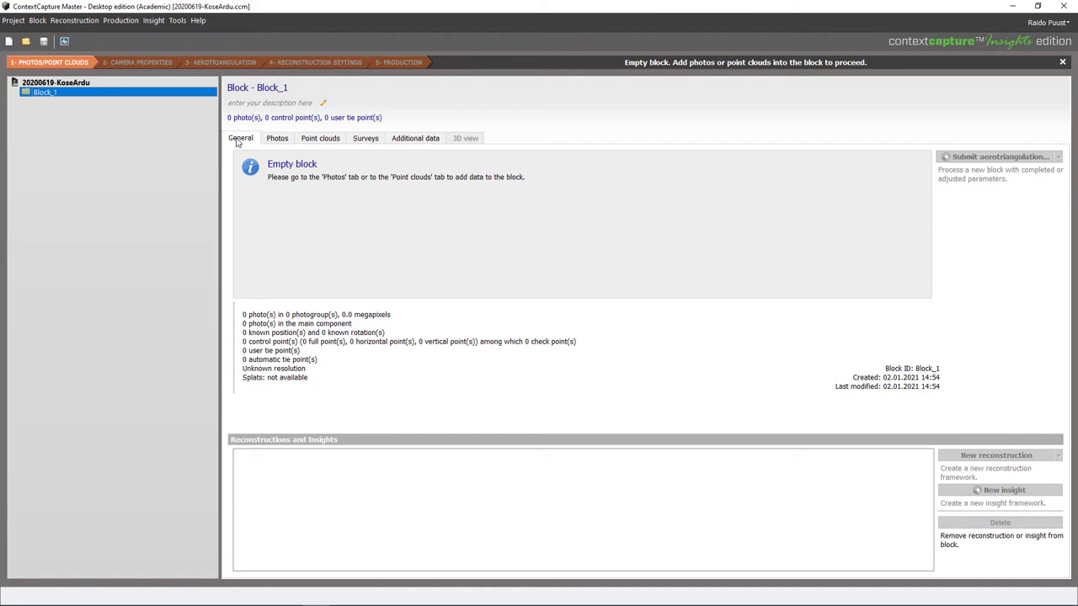
pyautogui.click(278, 140)
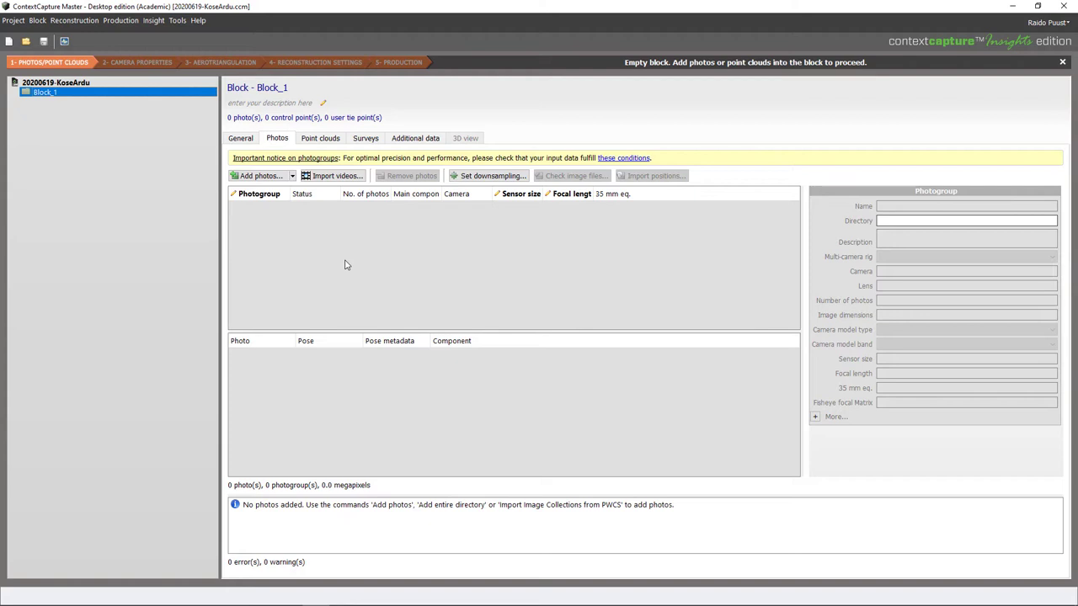
pyautogui.hotkey('alt', 'Tab')
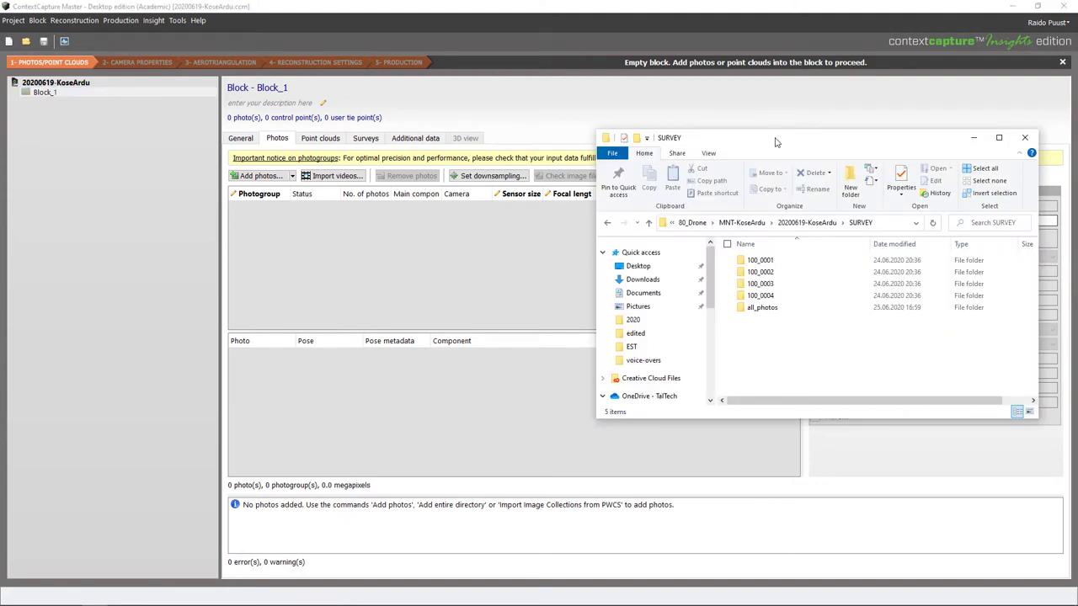
pyautogui.click(772, 312)
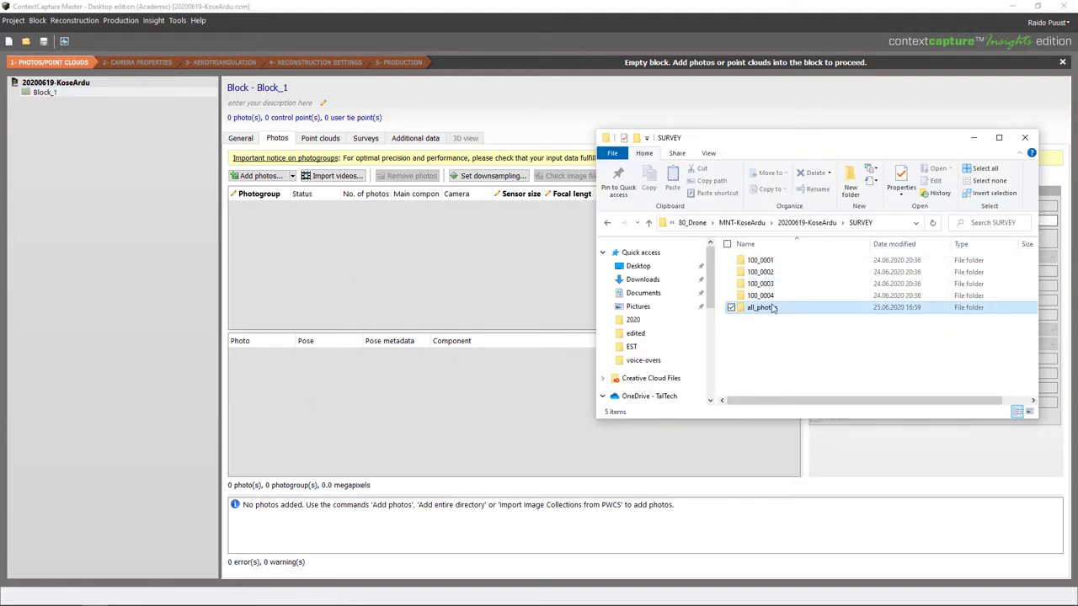
pyautogui.doubleClick(772, 309)
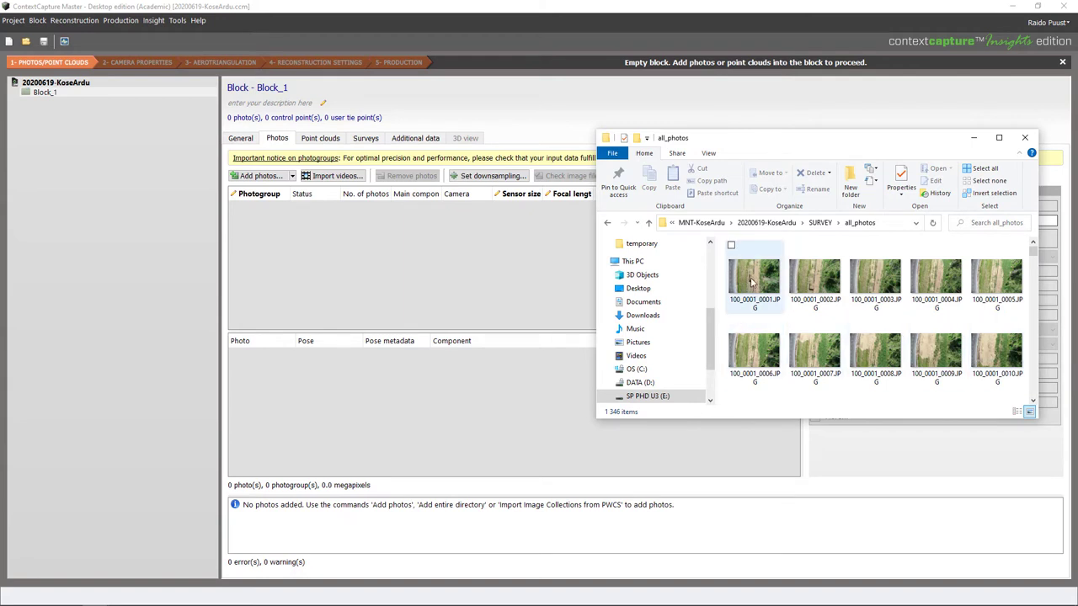
pyautogui.click(827, 226)
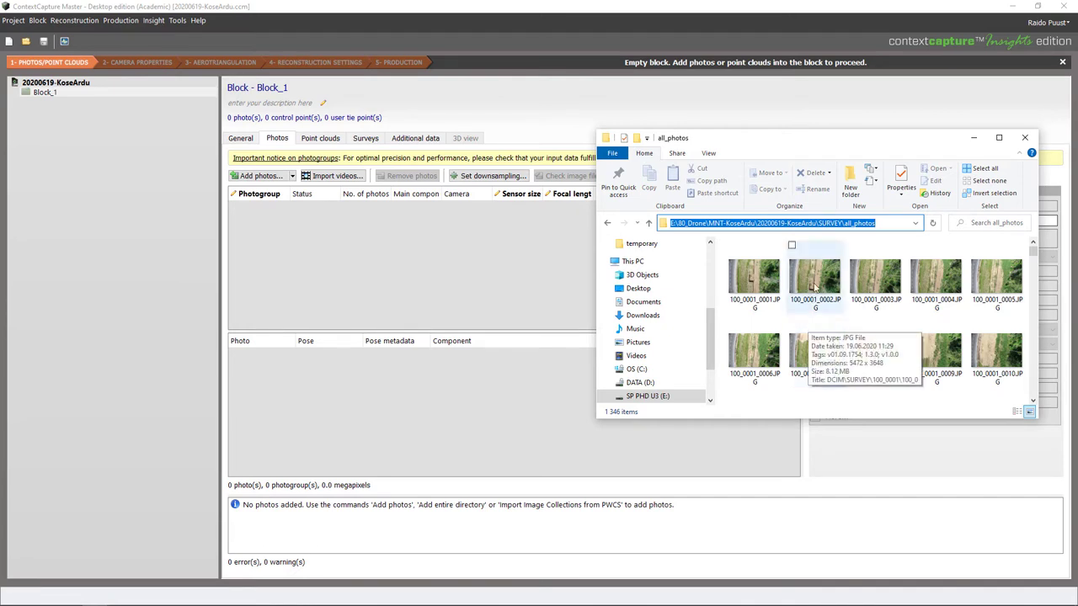
pyautogui.rightClick(660, 223)
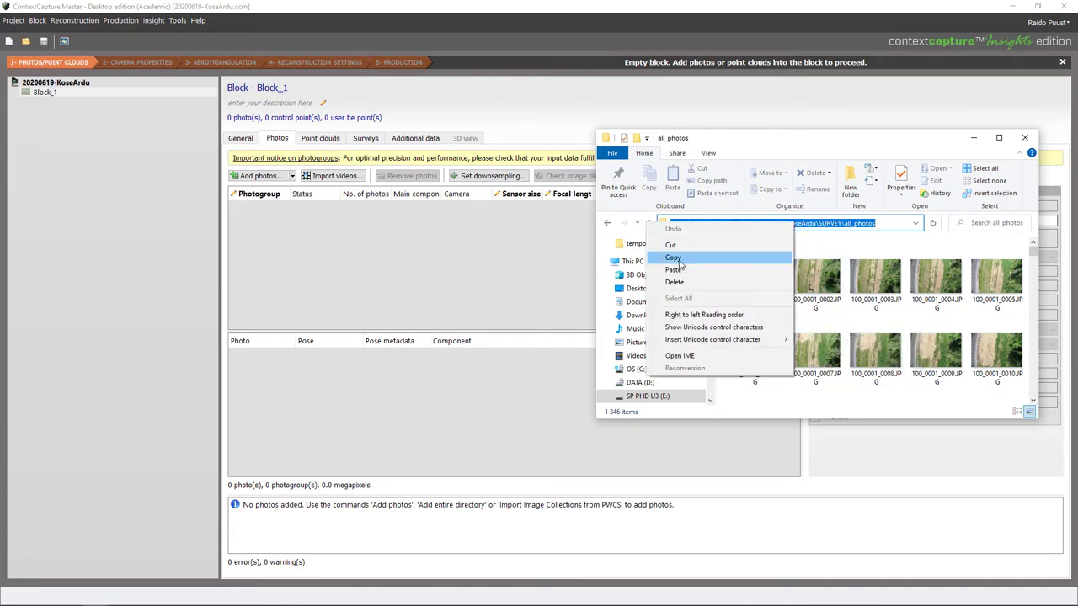
pyautogui.click(674, 258)
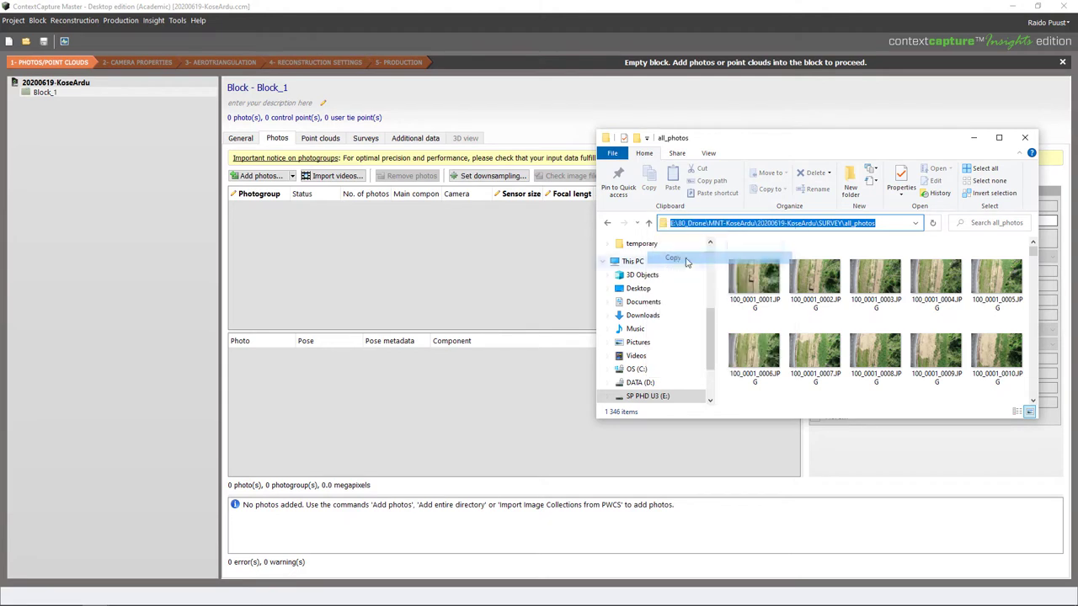
# Step: Add the entire directory E:\80_Drone\MNT-KoseArdu\20200619-KoseArdu\SURVEY\all_photos to Block_1 as photos
pyautogui.click(274, 180)
pyautogui.click(292, 177)
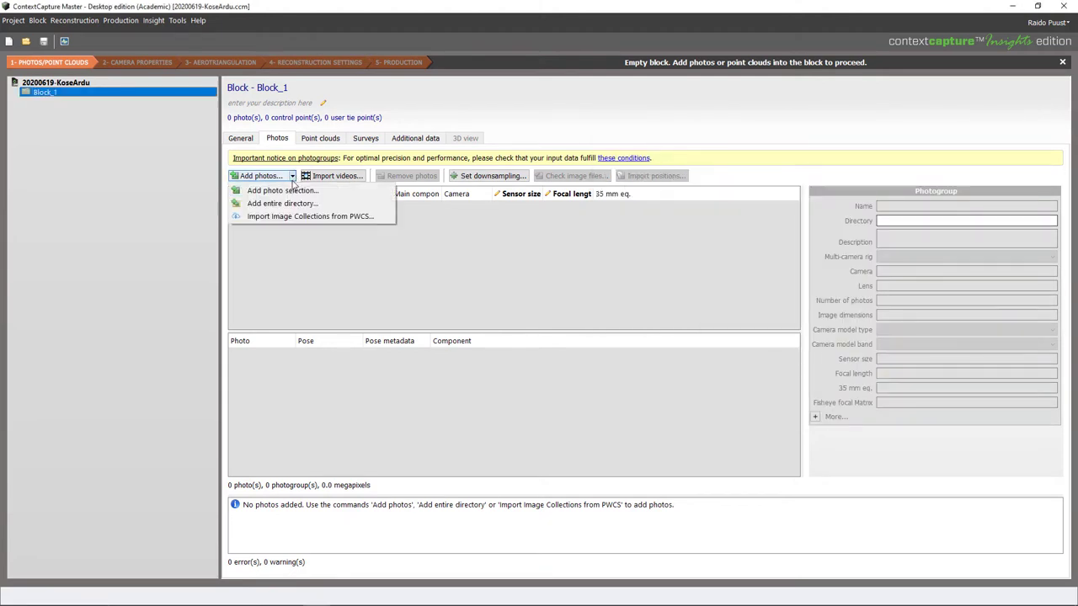
pyautogui.click(271, 207)
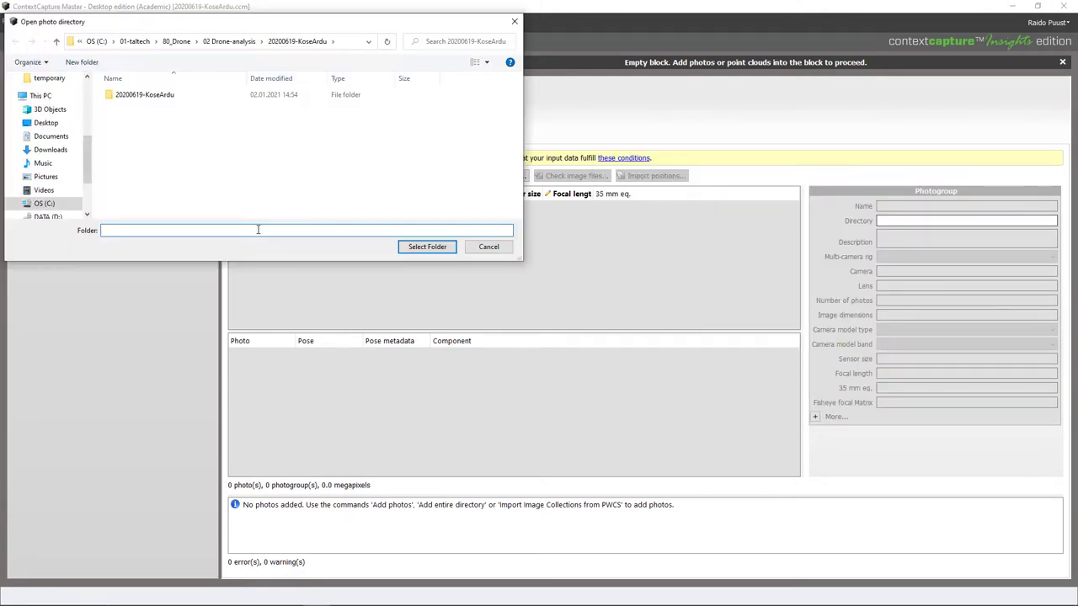
pyautogui.hotkey('ctrl', 'v')
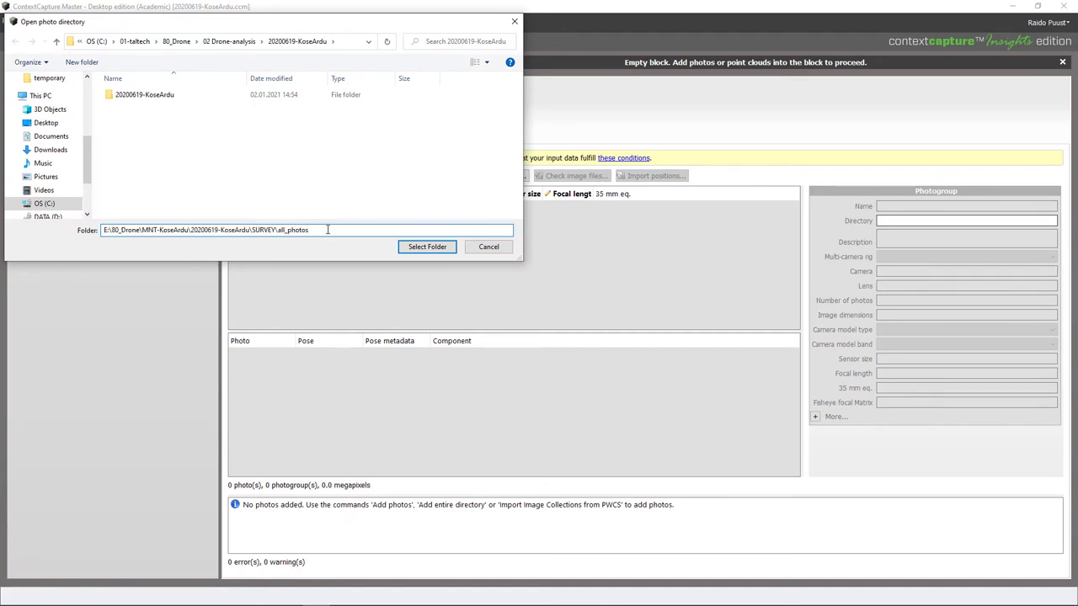
pyautogui.click(430, 250)
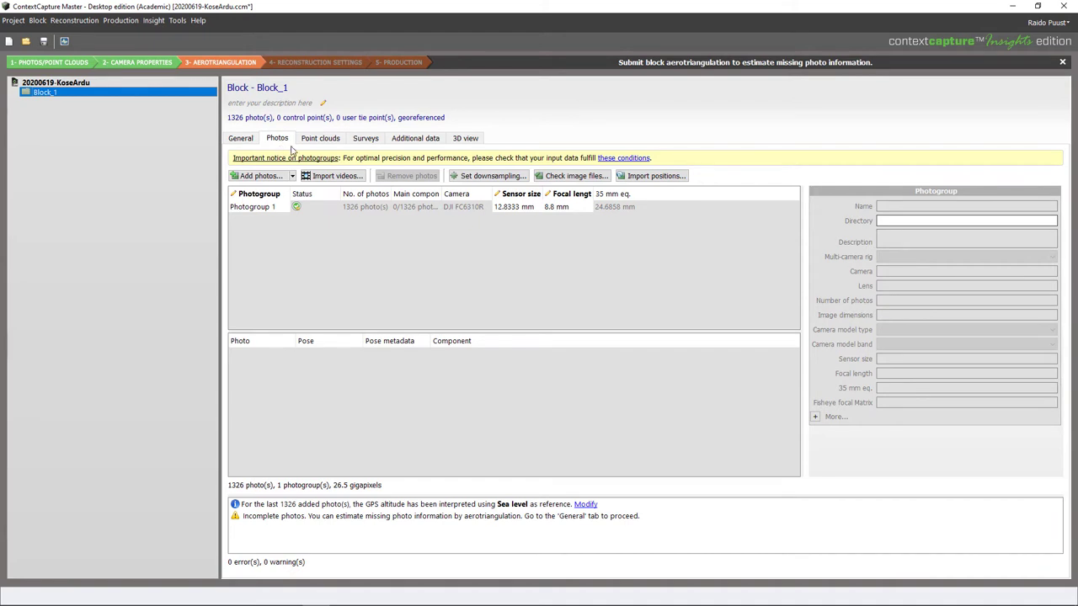
# Step: Review Block_1's point clouds, surveys and additional data, and inspect the photo positions in 3D from overview and close up
pyautogui.click(320, 139)
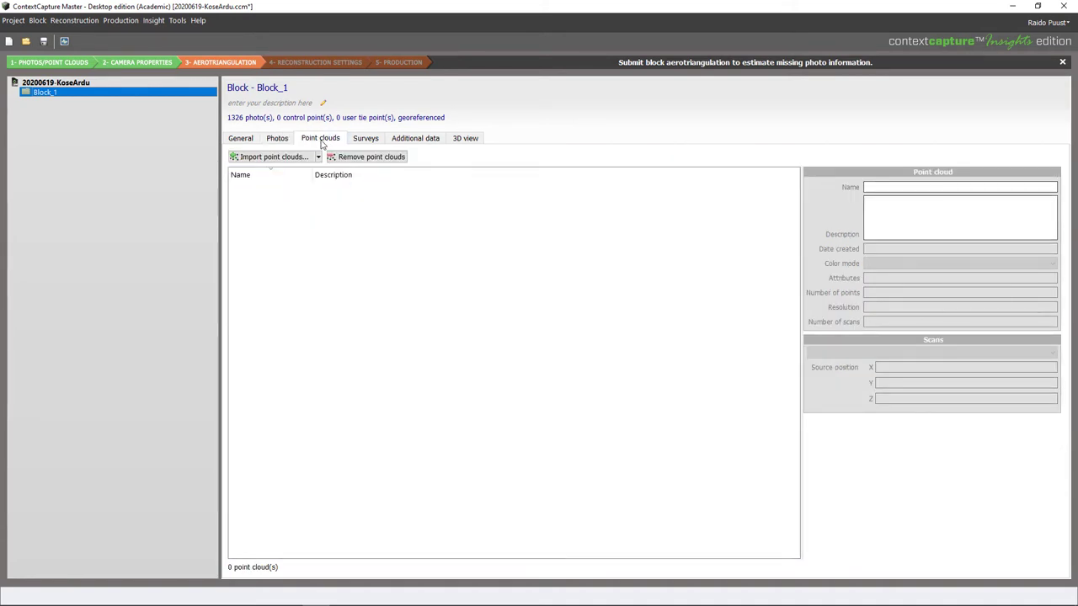
pyautogui.click(369, 140)
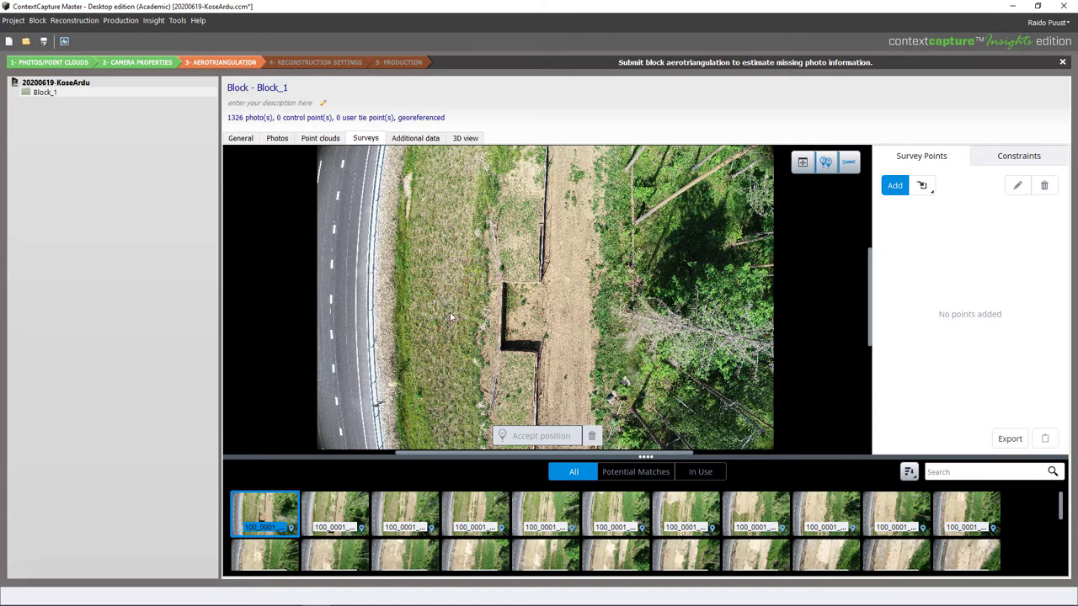
pyautogui.click(417, 139)
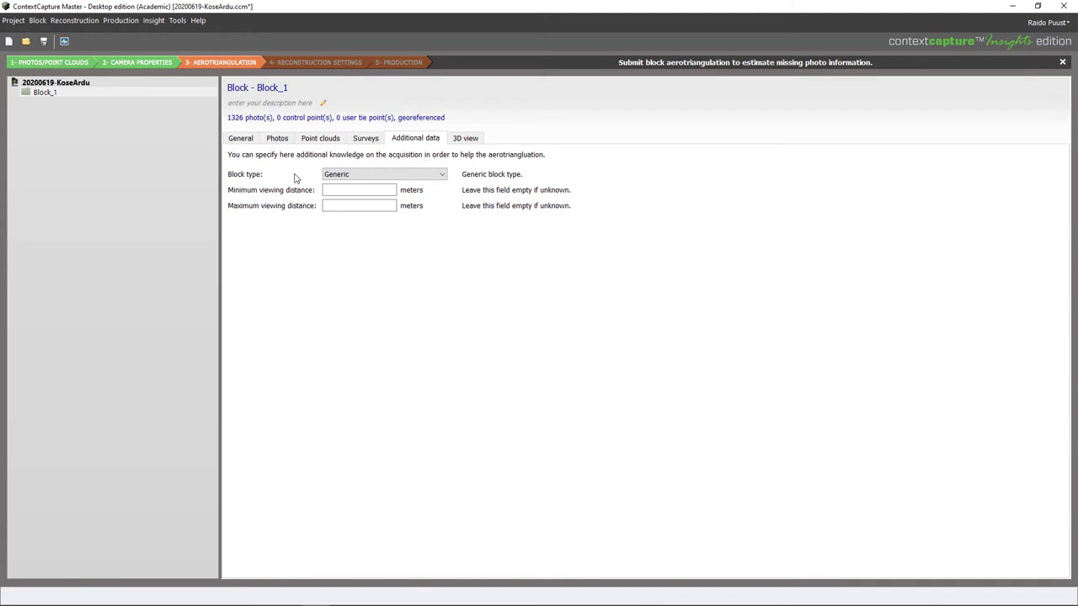
pyautogui.click(468, 139)
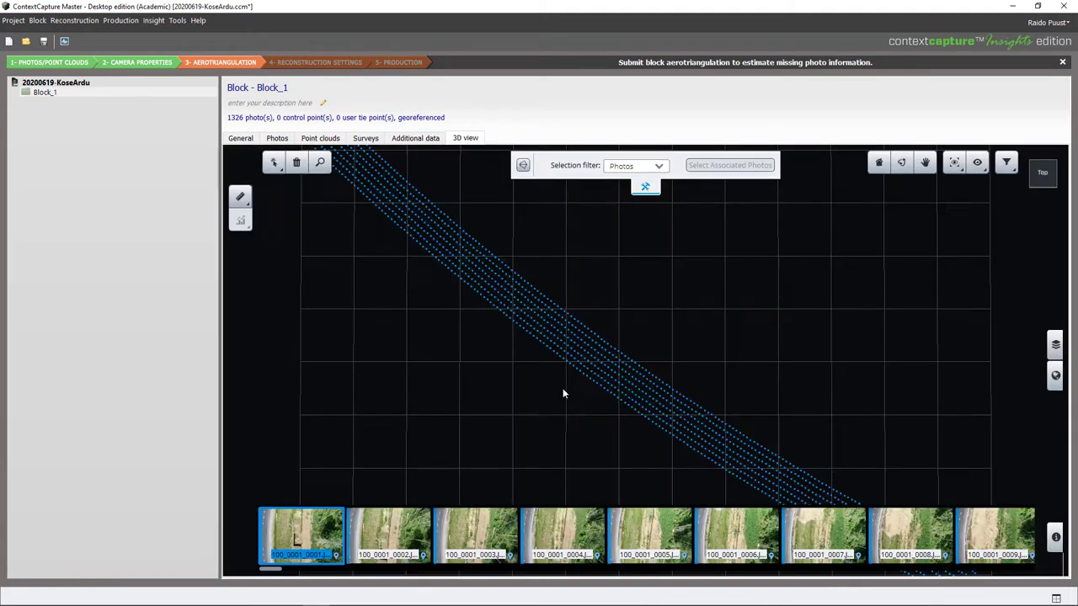
pyautogui.moveTo(579, 357); pyautogui.dragTo(572, 211)
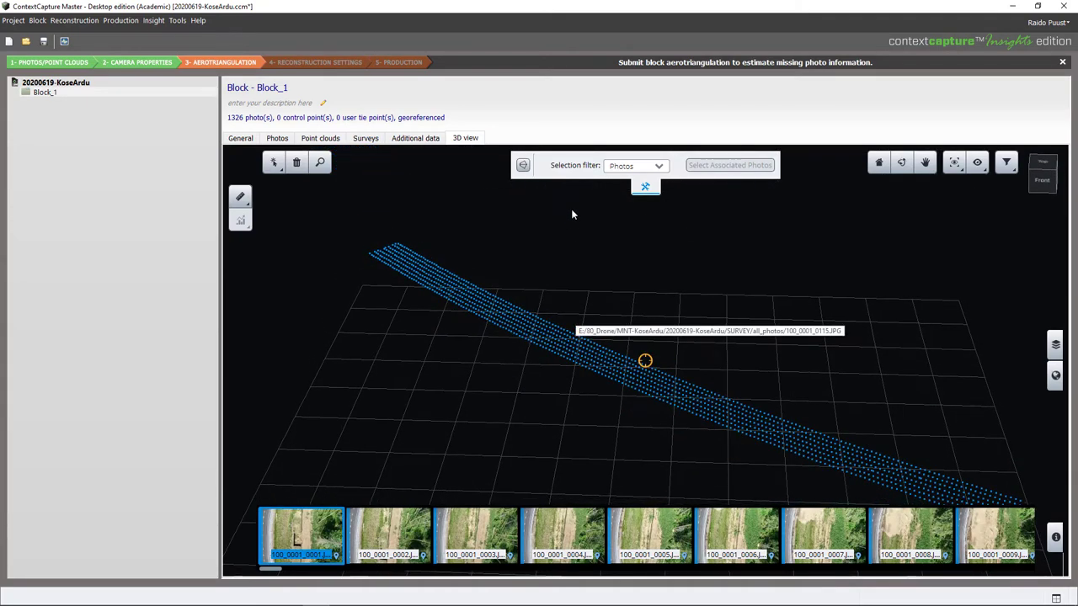
pyautogui.moveTo(665, 337); pyautogui.dragTo(660, 301)
pyautogui.scroll(10, 729, 373)
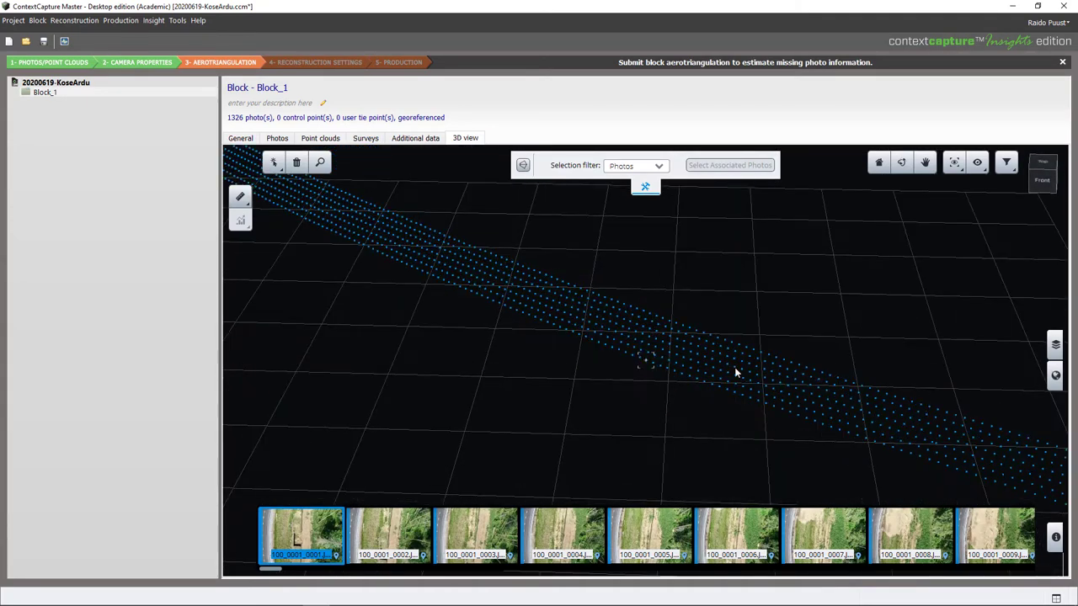
pyautogui.scroll(2, 729, 373)
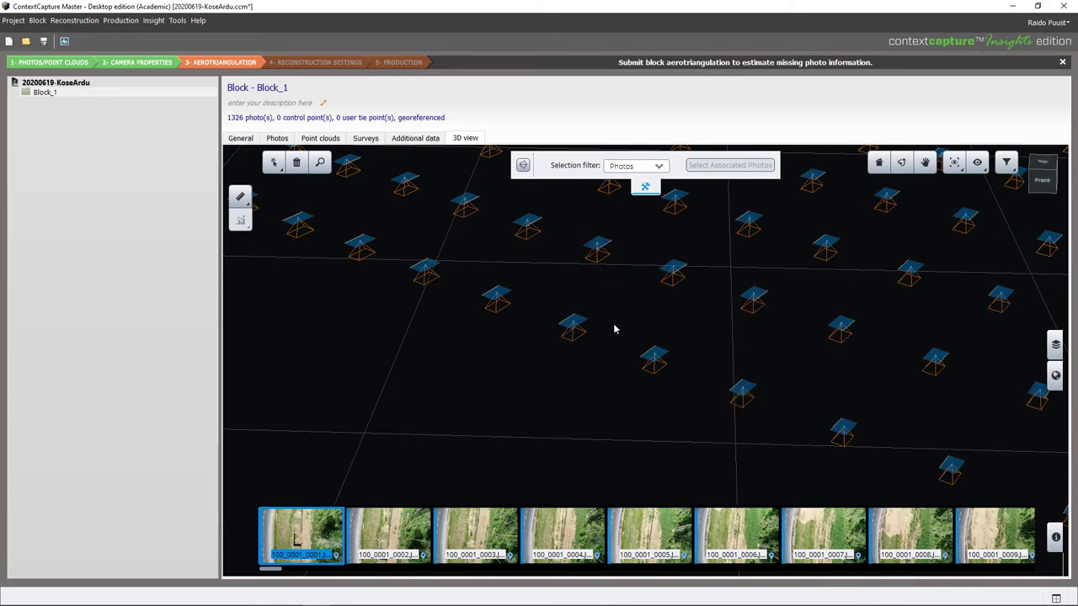
pyautogui.scroll(-5, 618, 329)
pyautogui.scroll(-10, 620, 326)
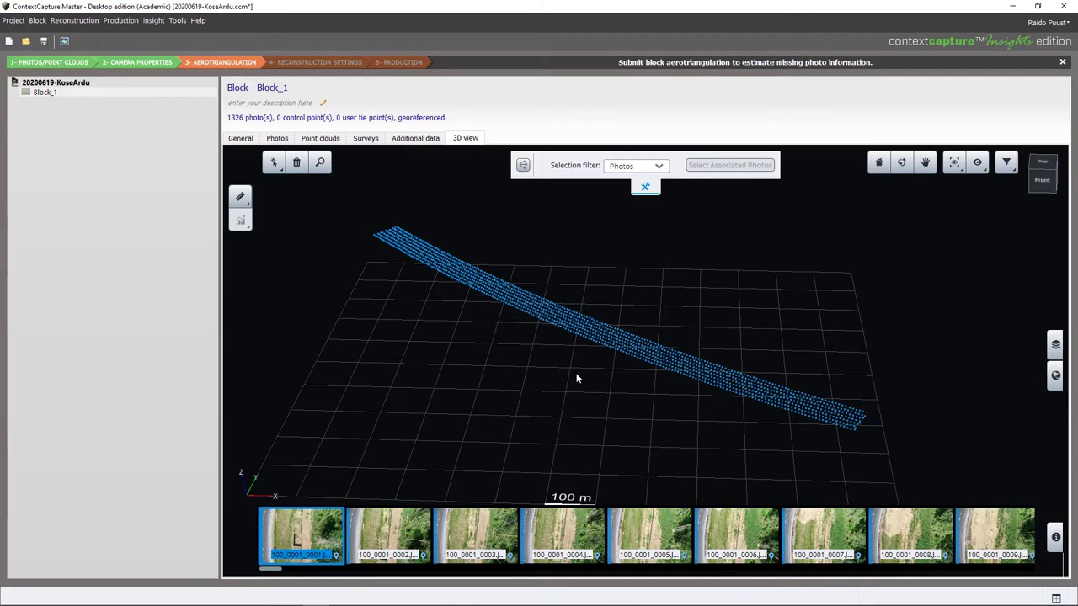
# Step: Submit Block_1's aerotriangulation to ContextCapture Engine with output block Block_1 - AT, photo positioning metadata for adjustment and rigid registration, and the Default preset
pyautogui.click(240, 141)
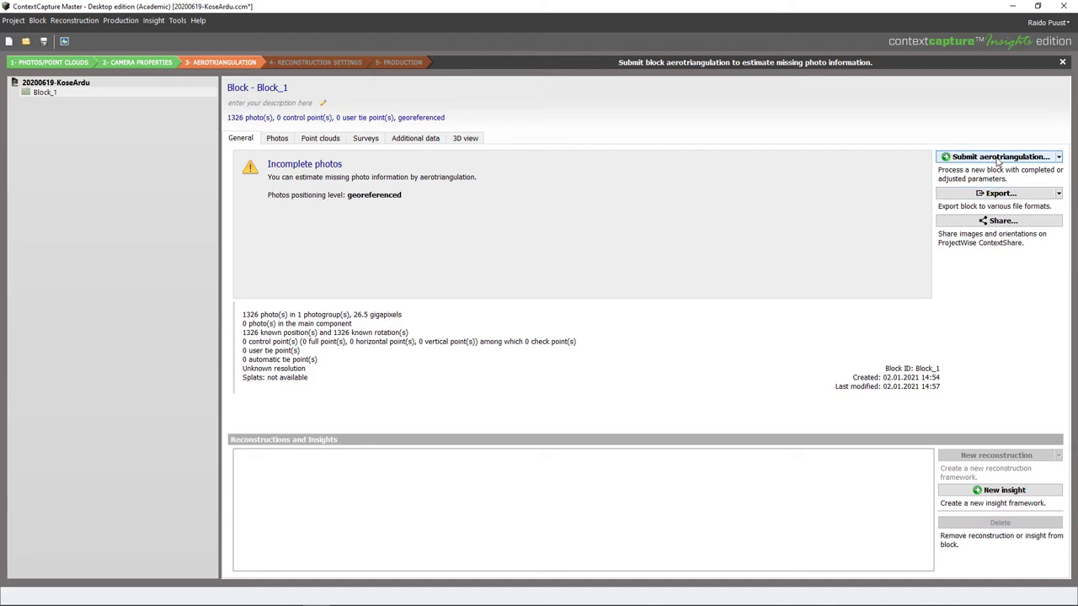
pyautogui.click(1059, 157)
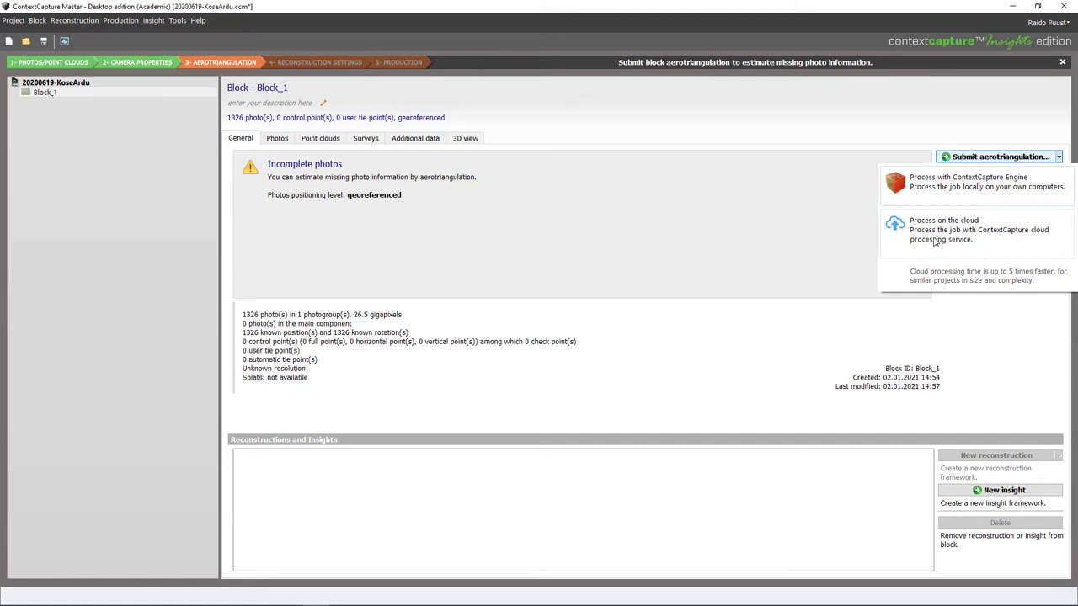
pyautogui.click(975, 185)
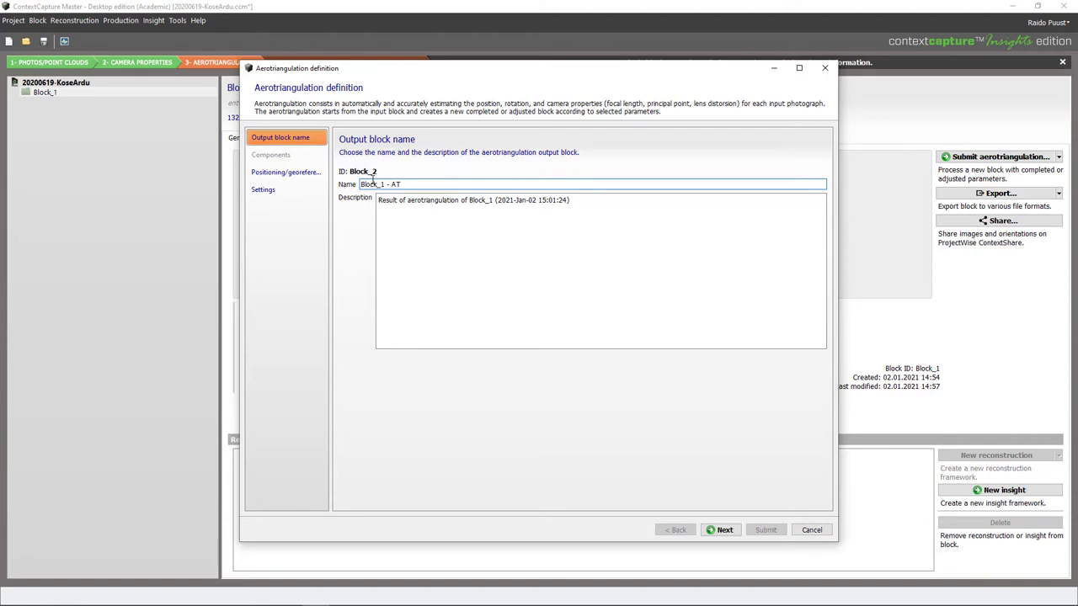
pyautogui.click(708, 533)
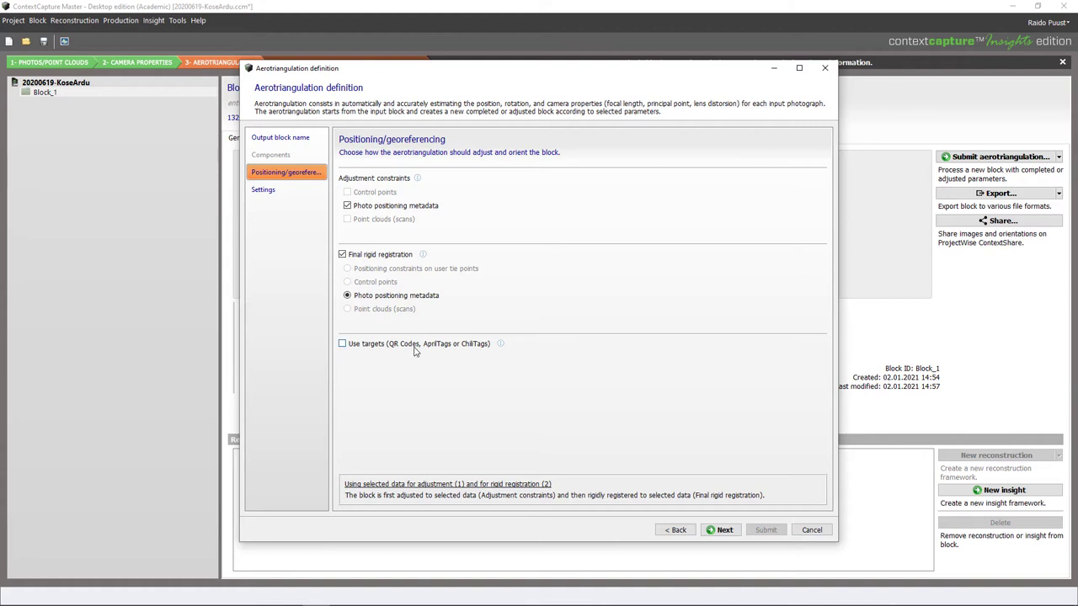
pyautogui.click(723, 530)
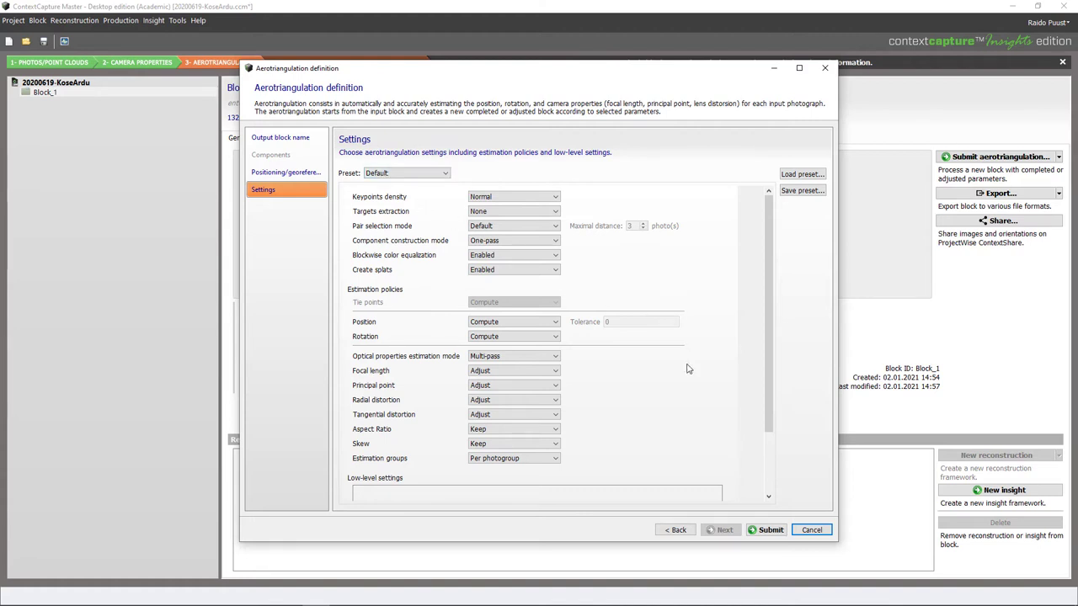
pyautogui.click(771, 530)
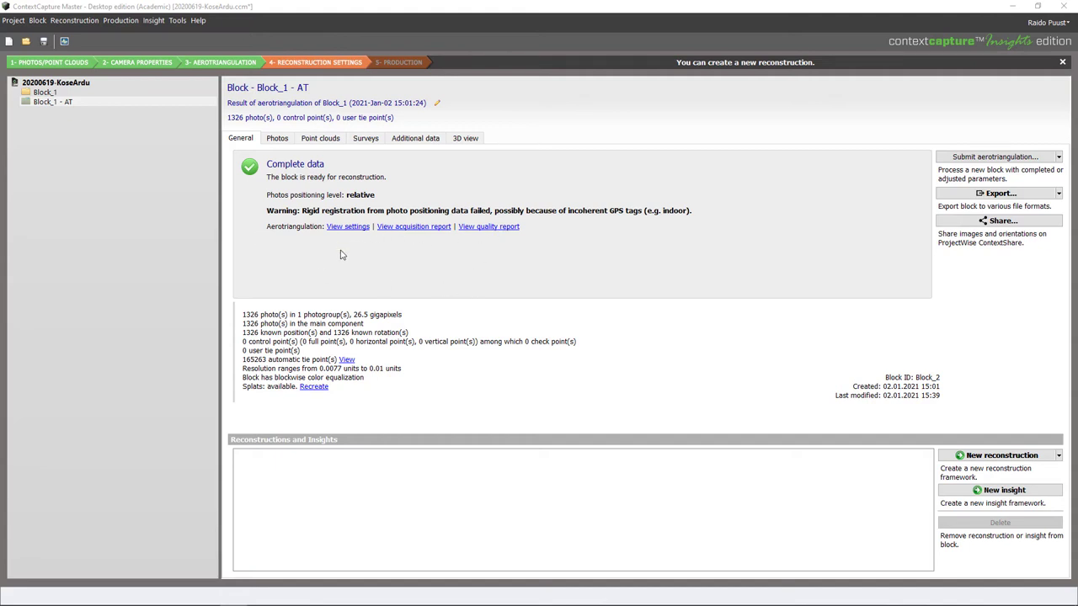
# Step: Inspect the aerotriangulated tie points and camera positions of Block_1 - AT in 3D from several angles
pyautogui.click(465, 140)
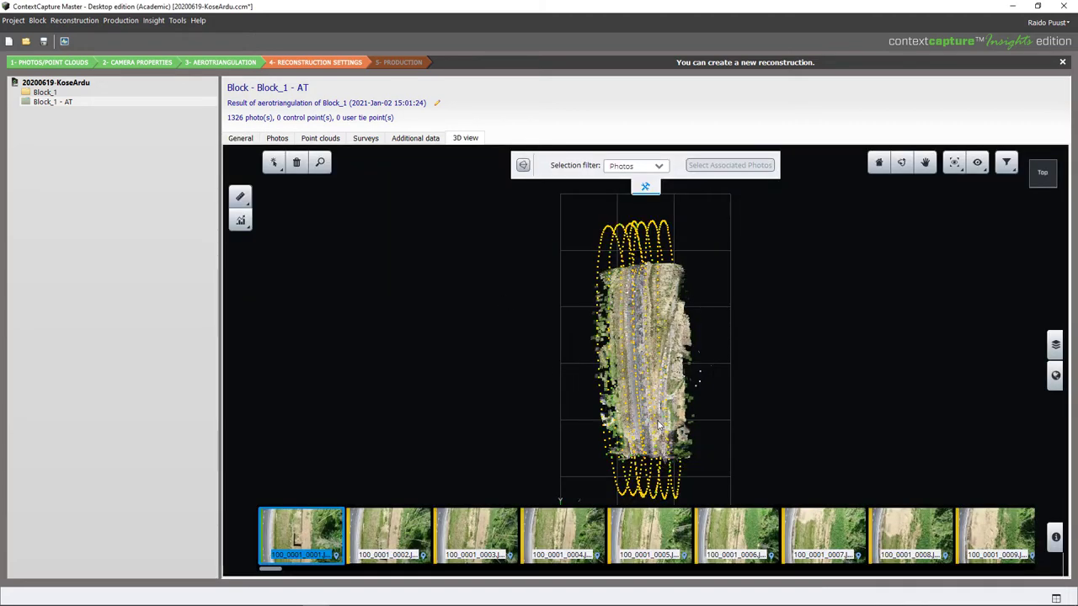
pyautogui.moveTo(500, 300); pyautogui.dragTo(596, 322)
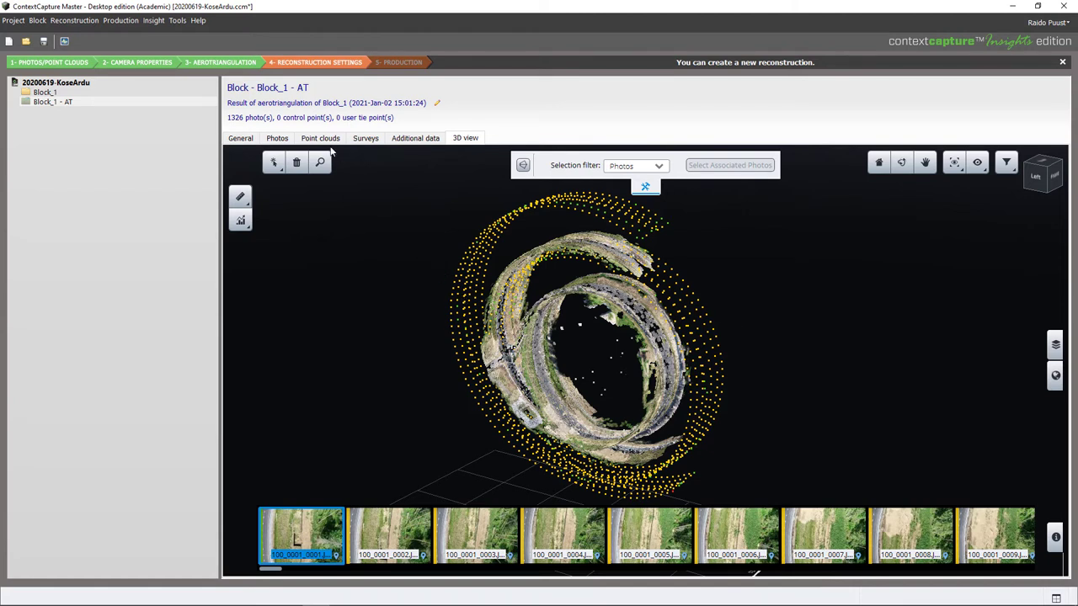
pyautogui.rightClick(56, 102)
pyautogui.click(564, 396)
pyautogui.moveTo(401, 357); pyautogui.dragTo(396, 291)
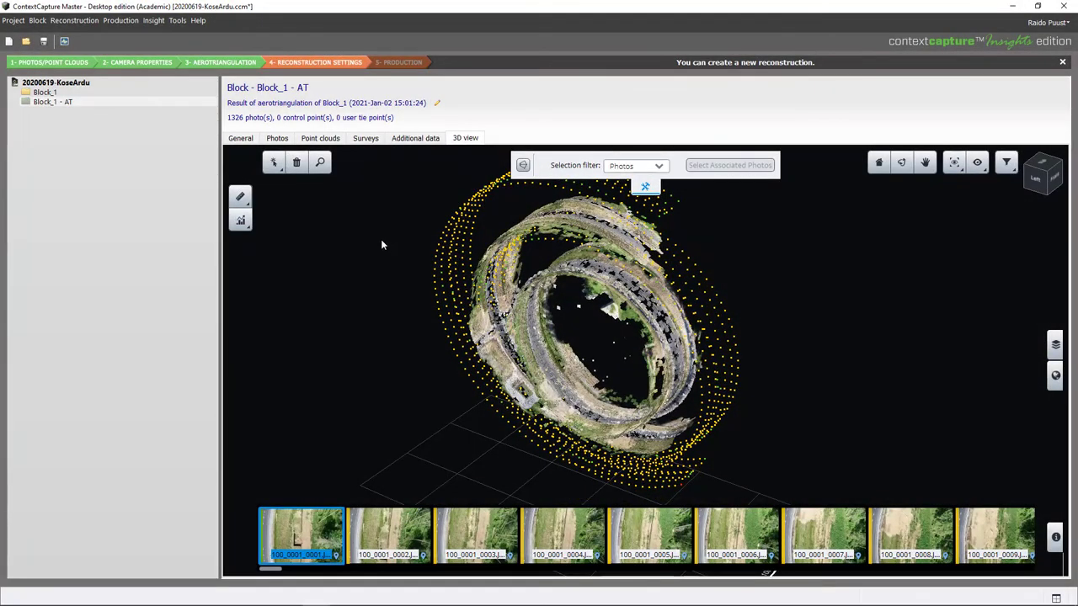
# Step: Review the sensor size, focal length and available optical property operations of Photogroup 1 in Block_1 - AT
pyautogui.click(279, 139)
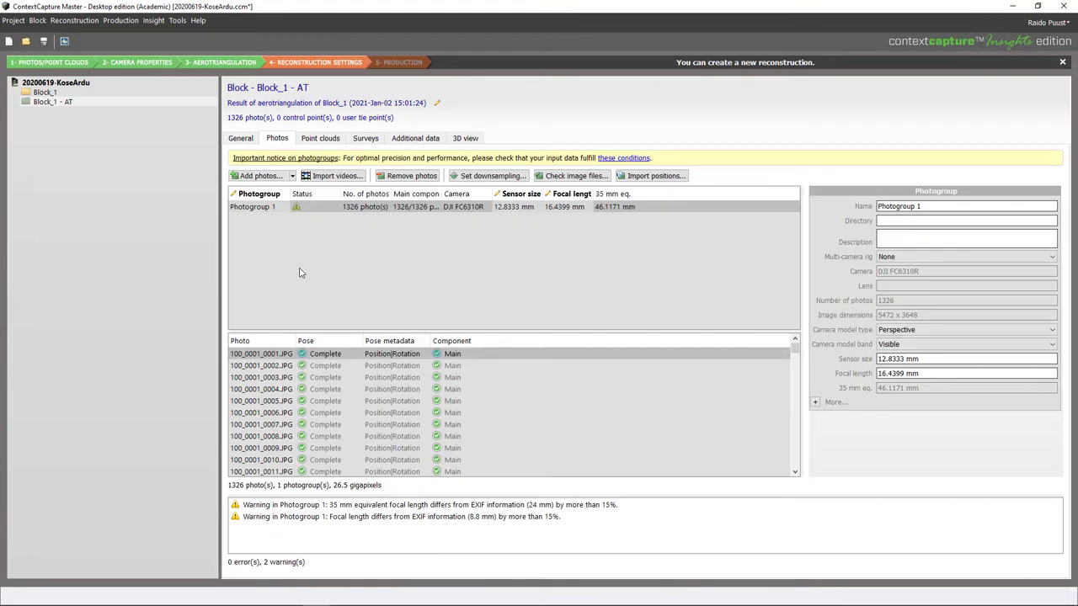
pyautogui.click(264, 208)
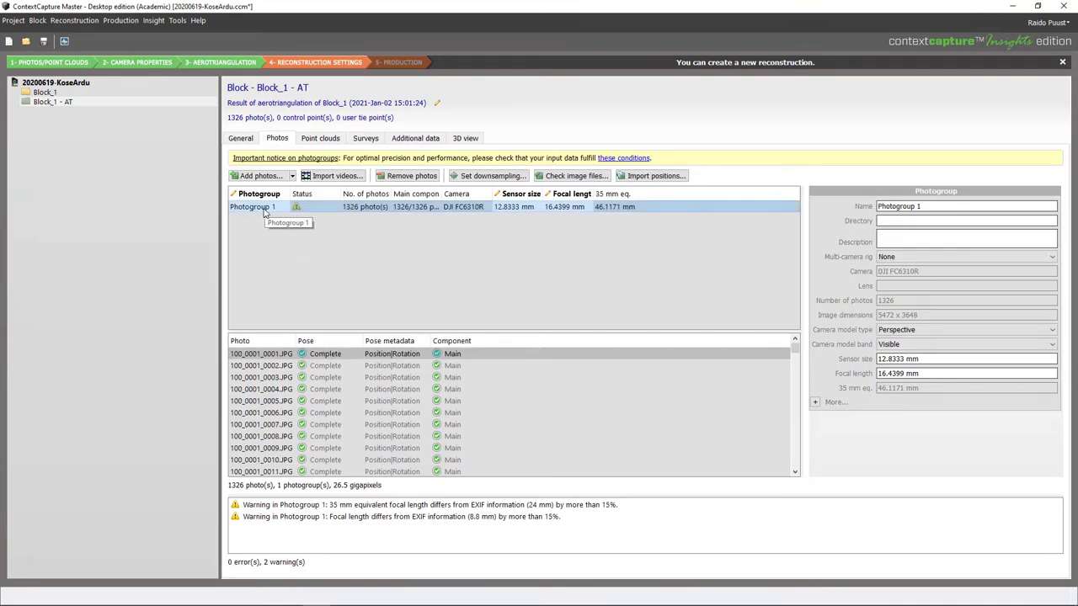
pyautogui.rightClick(263, 212)
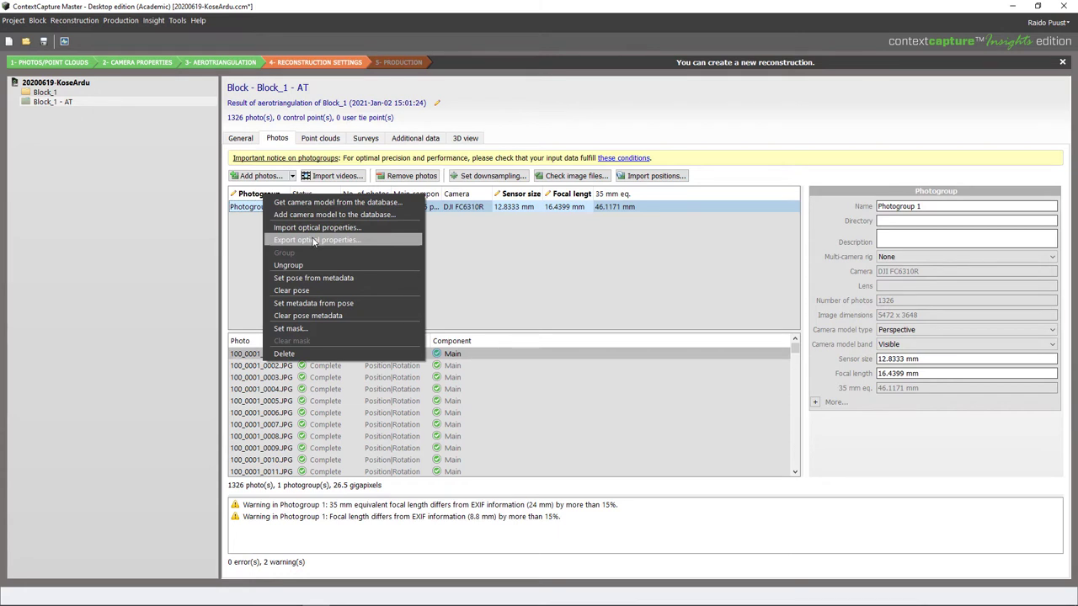
pyautogui.click(472, 255)
# Step: Save the current project and open the existing project 20200819-MP3v2.ccm from the 02 Drone-analysis folder
pyautogui.click(14, 20)
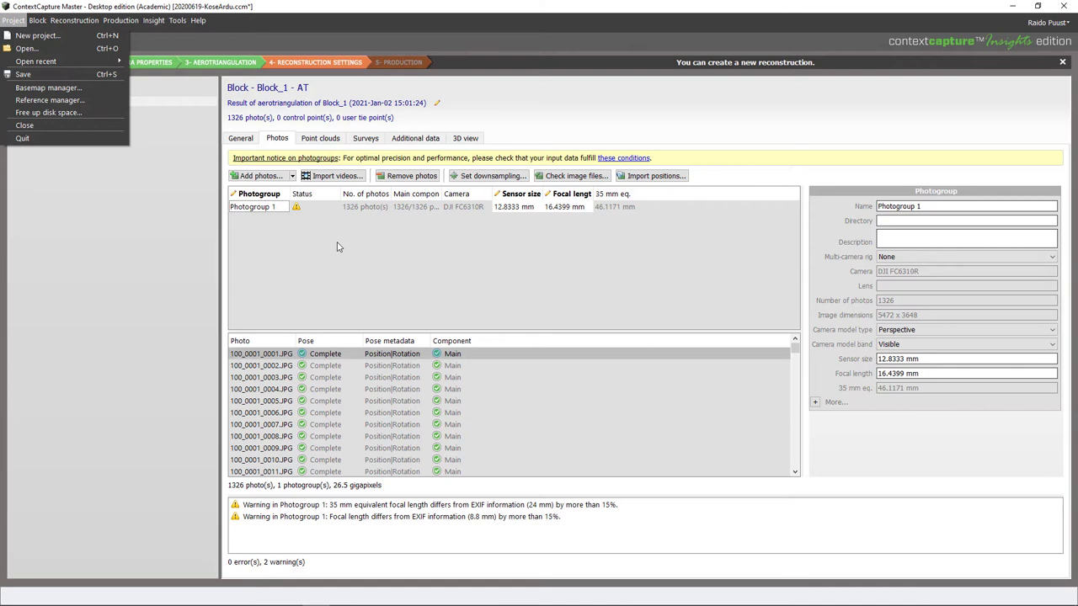
pyautogui.click(23, 76)
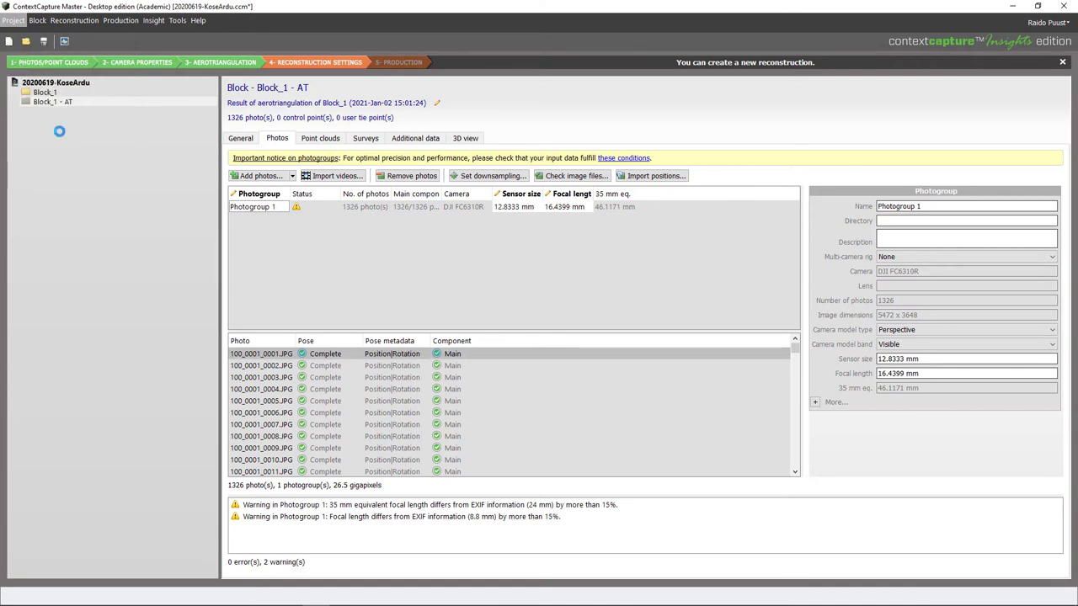
pyautogui.click(14, 21)
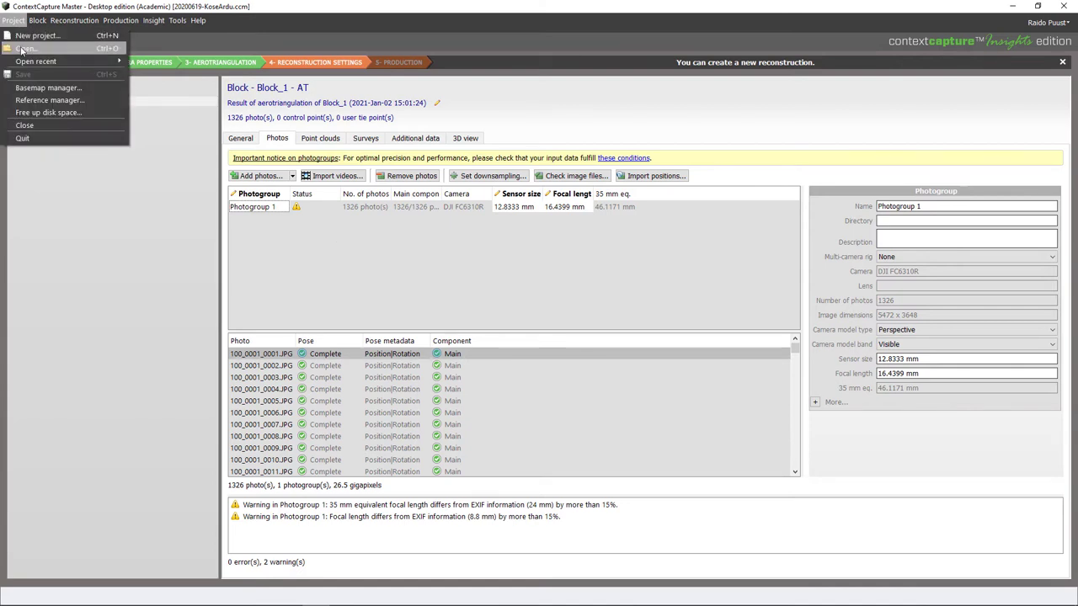
pyautogui.click(36, 49)
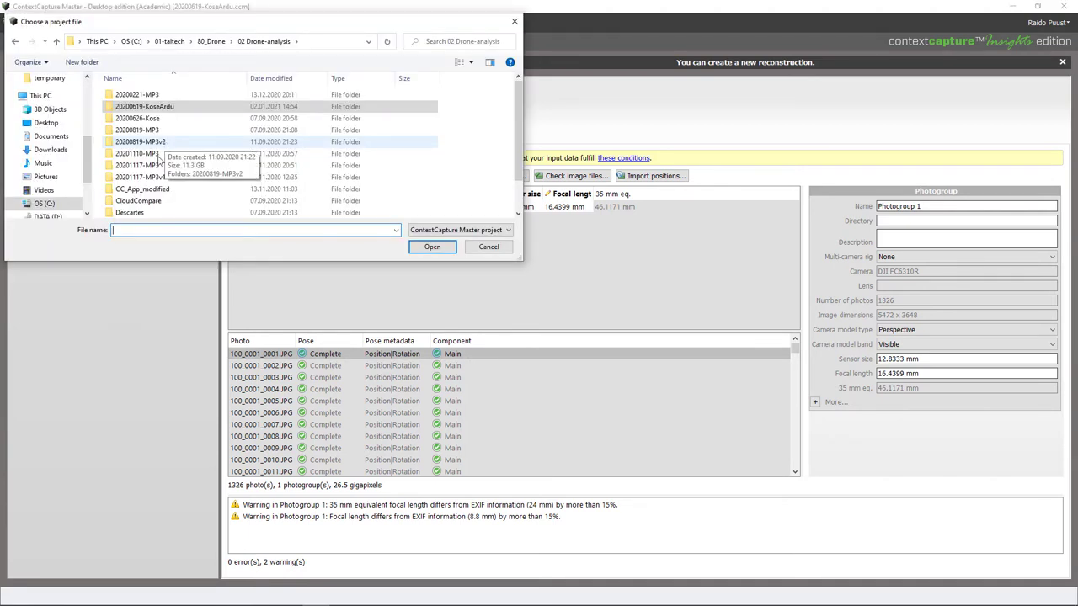
pyautogui.doubleClick(160, 178)
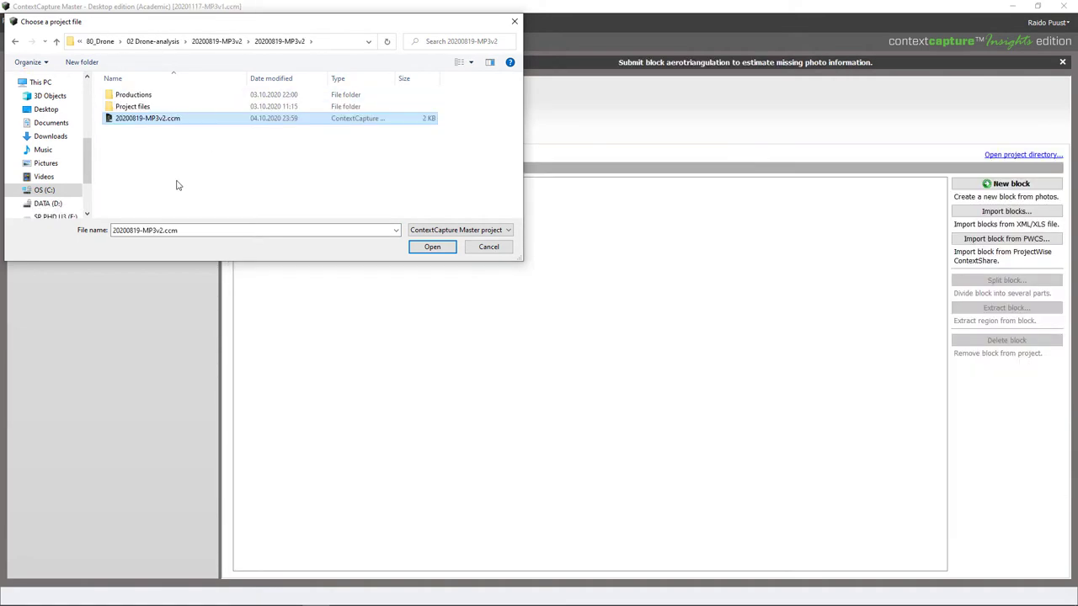
pyautogui.click(431, 246)
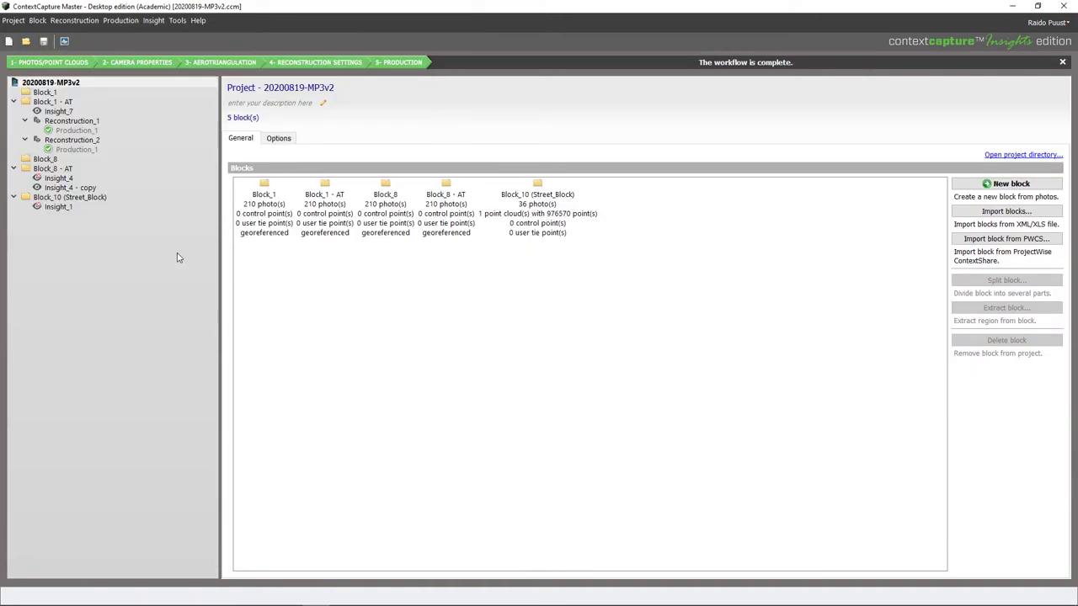
# Step: Inspect the aerotriangulation result of Block_1 - AT in 3D, viewing the central white building from several angles
pyautogui.click(59, 102)
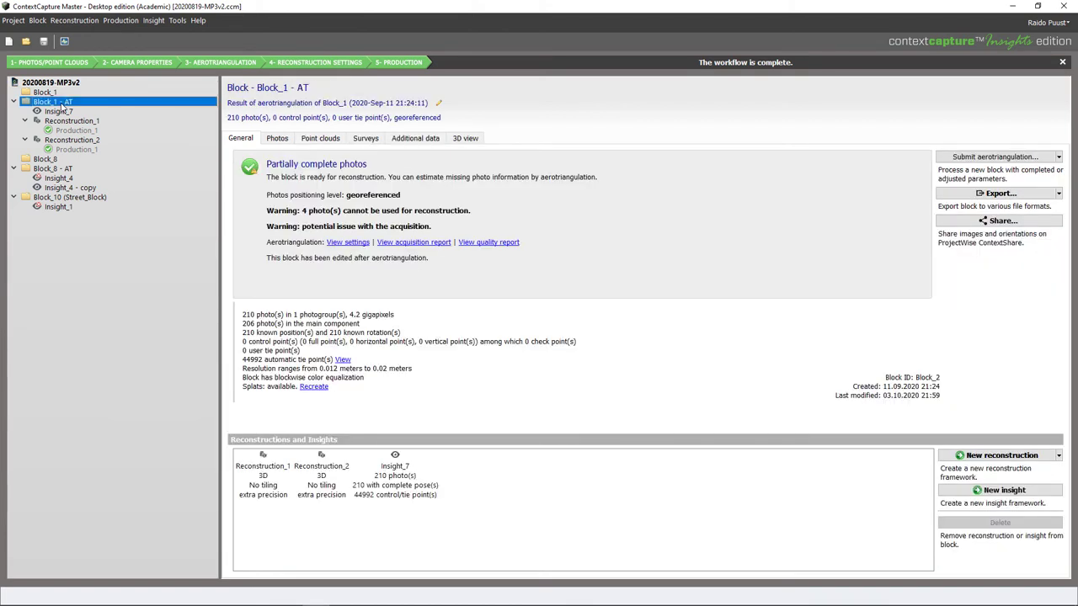
pyautogui.click(466, 138)
pyautogui.scroll(3, 612, 373)
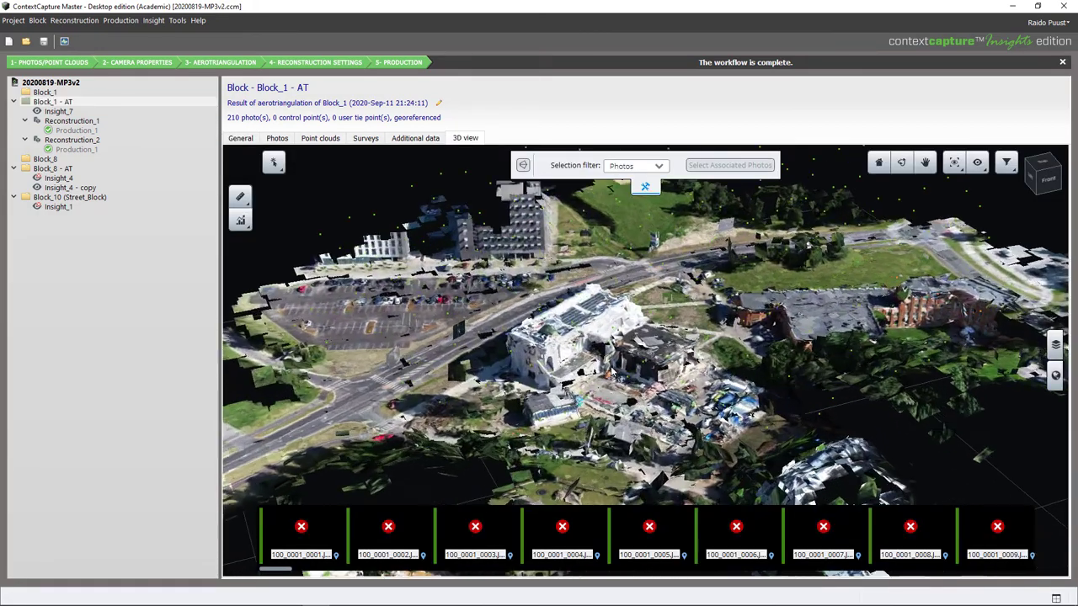
pyautogui.scroll(2, 526, 386)
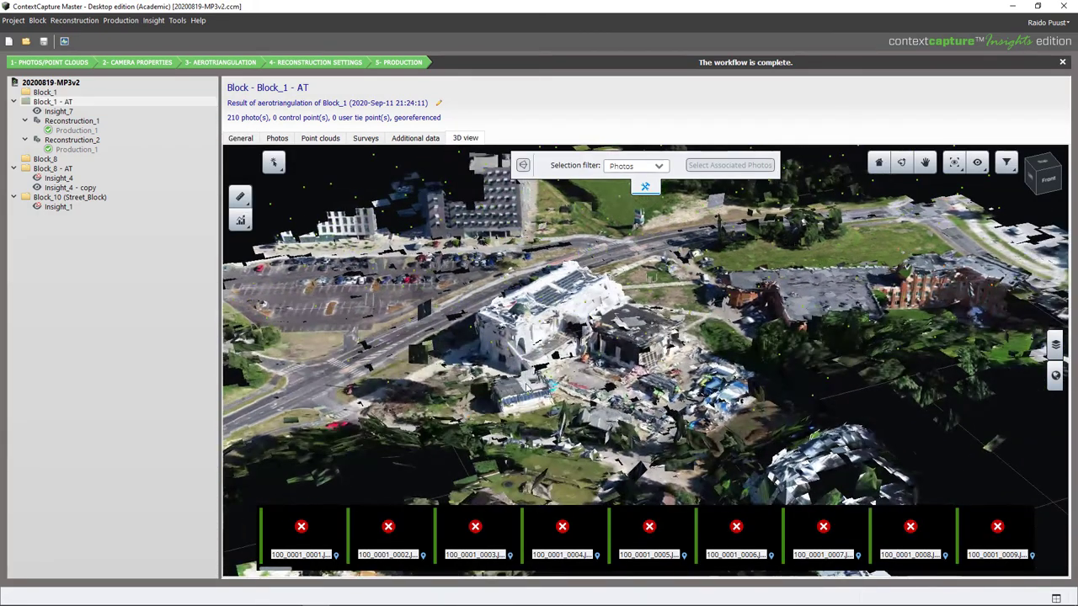
pyautogui.moveTo(526, 385); pyautogui.dragTo(471, 361)
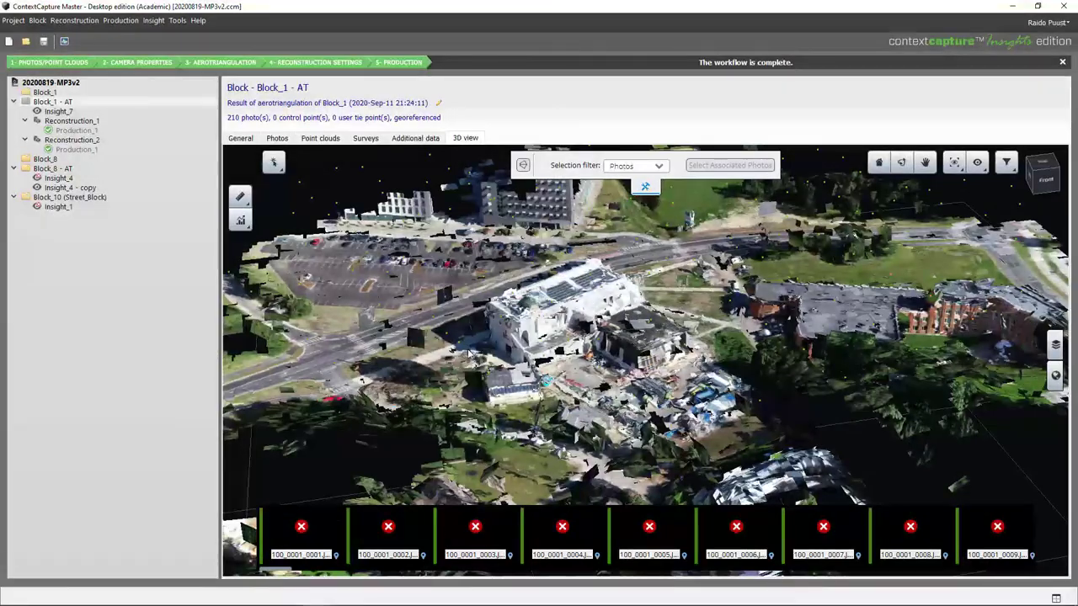
pyautogui.moveTo(569, 377); pyautogui.dragTo(603, 371)
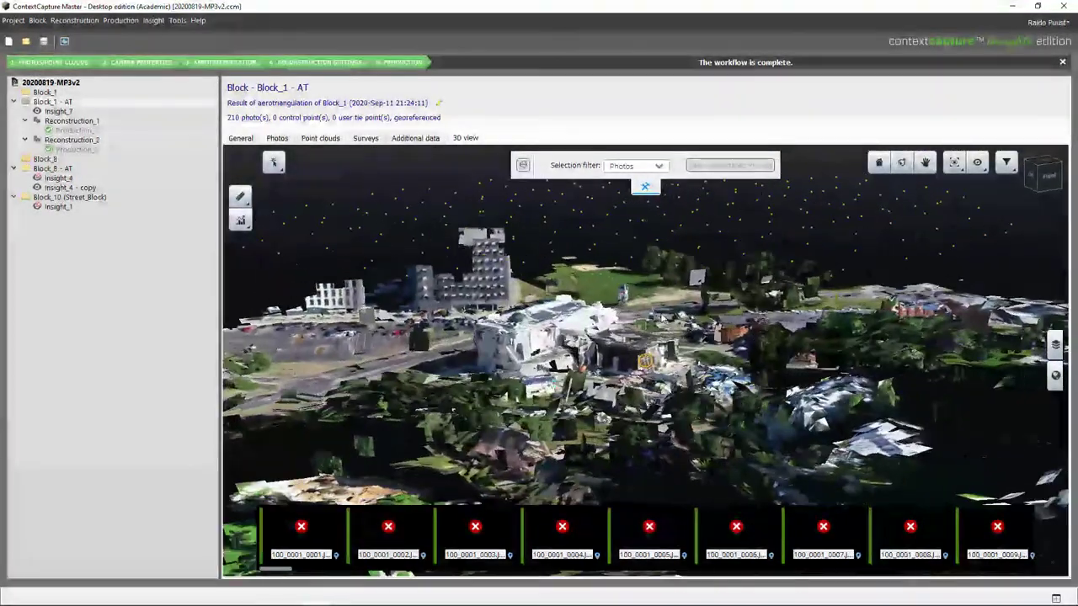
pyautogui.moveTo(619, 364); pyautogui.dragTo(633, 352)
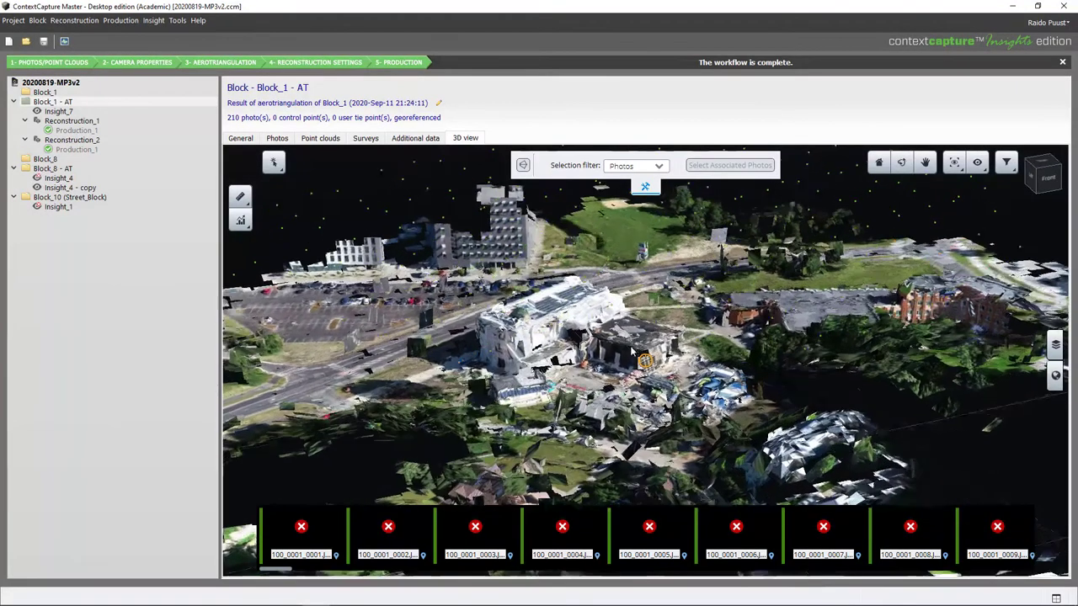
# Step: Export the optical properties of Photogroup 1 in Block_1 - AT as FC6310R_8.56174mm.opt into the 20200619-KoseArdu folder
pyautogui.click(277, 139)
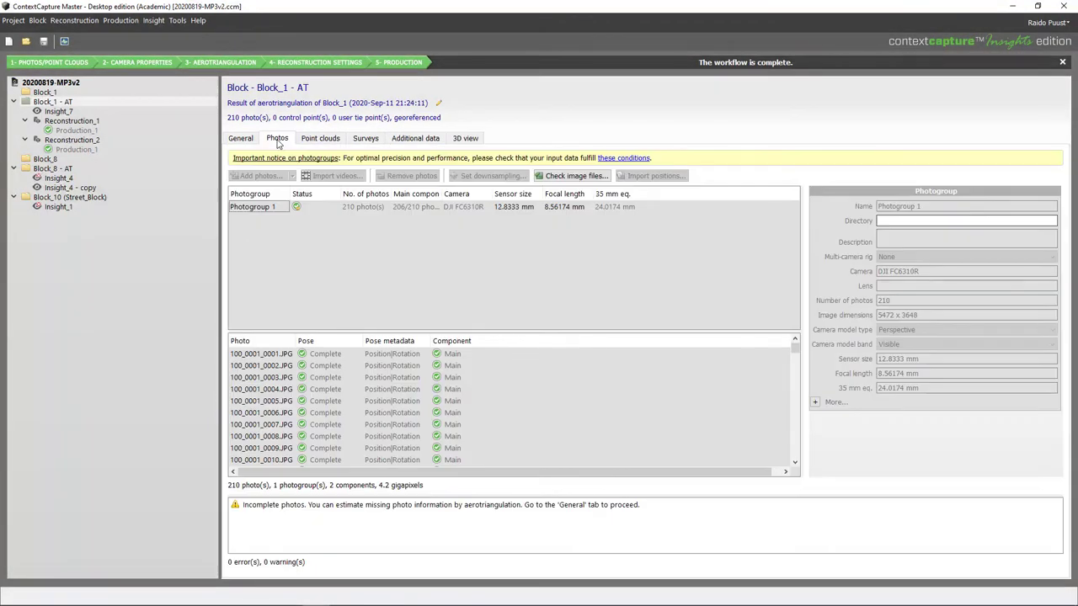
pyautogui.rightClick(249, 208)
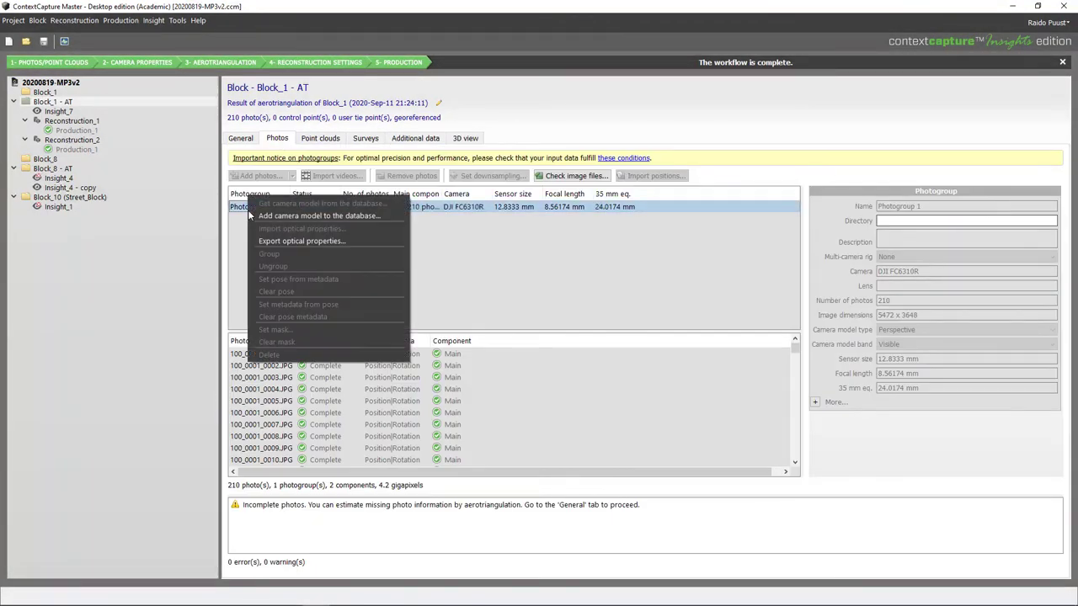
pyautogui.click(287, 242)
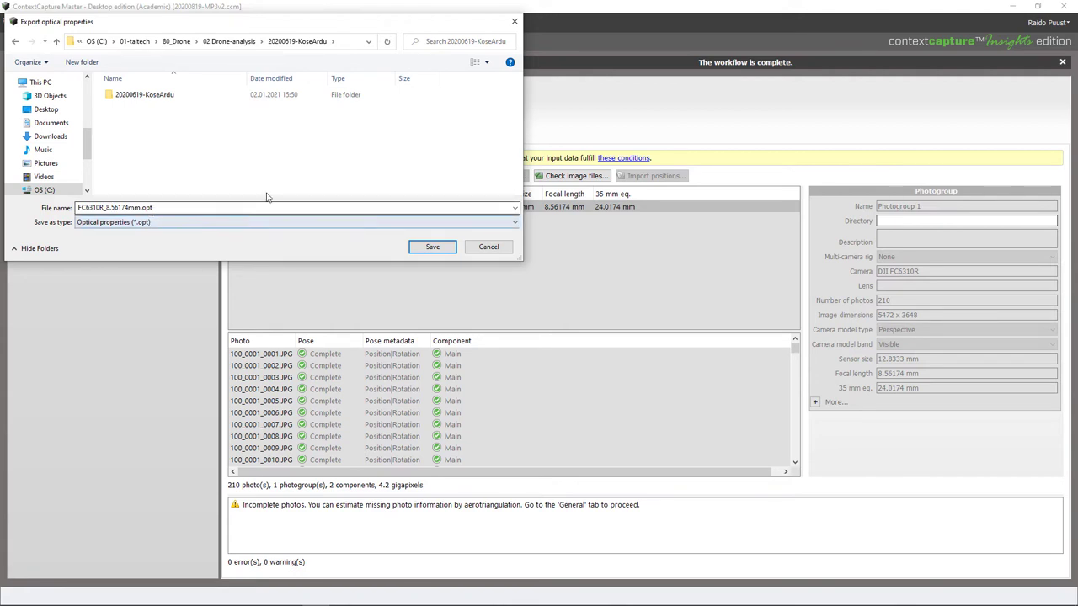
pyautogui.click(432, 247)
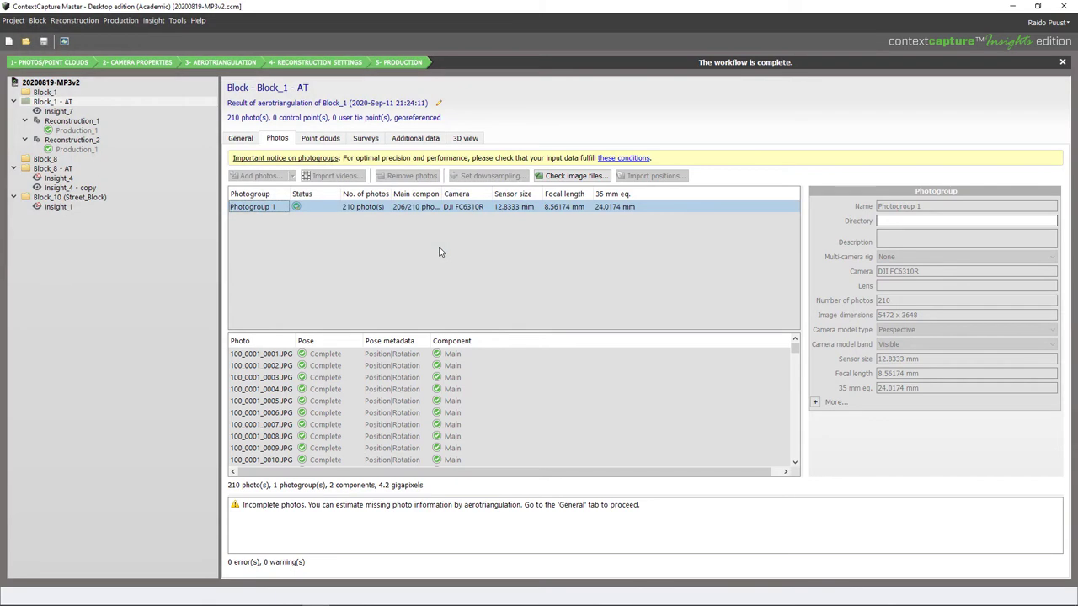
# Step: Open the project 20200619-KoseArdu.ccm from the inner 20200619-KoseArdu folder
pyautogui.click(12, 21)
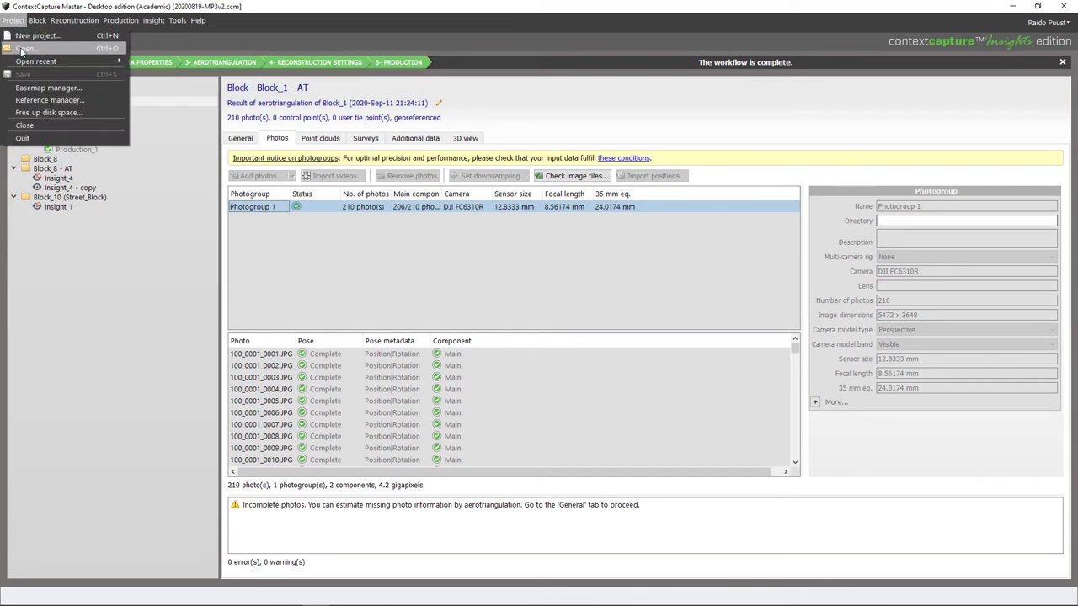
pyautogui.click(21, 50)
pyautogui.doubleClick(162, 108)
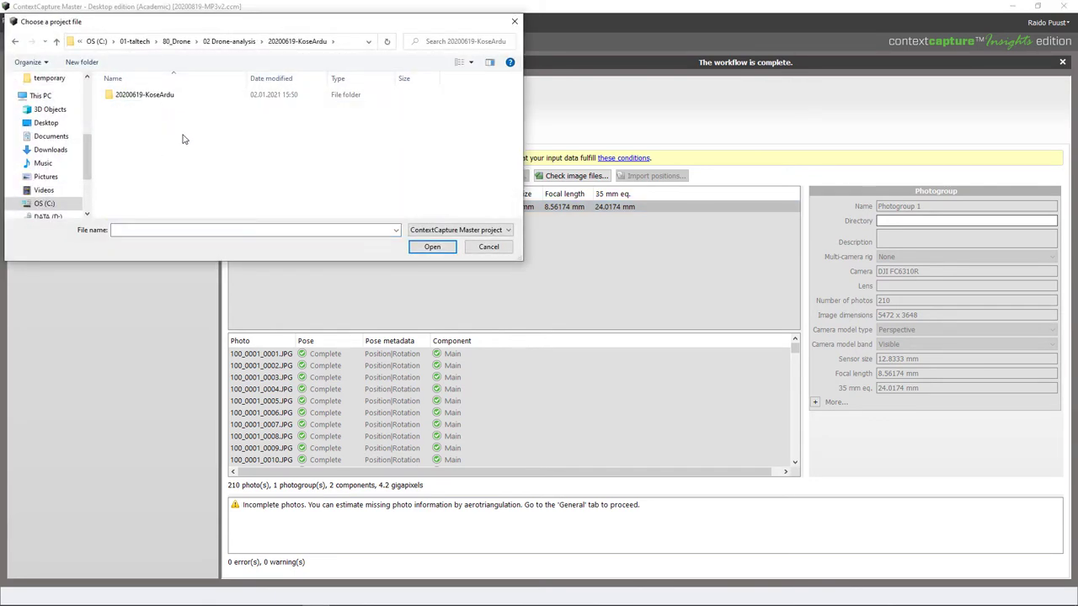
pyautogui.doubleClick(155, 95)
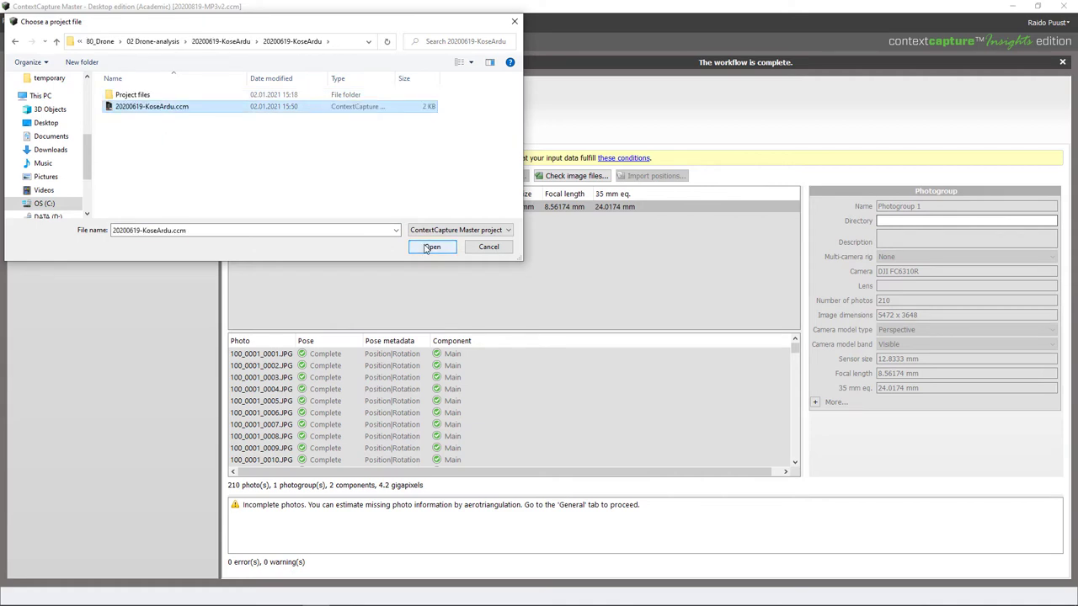
pyautogui.doubleClick(156, 107)
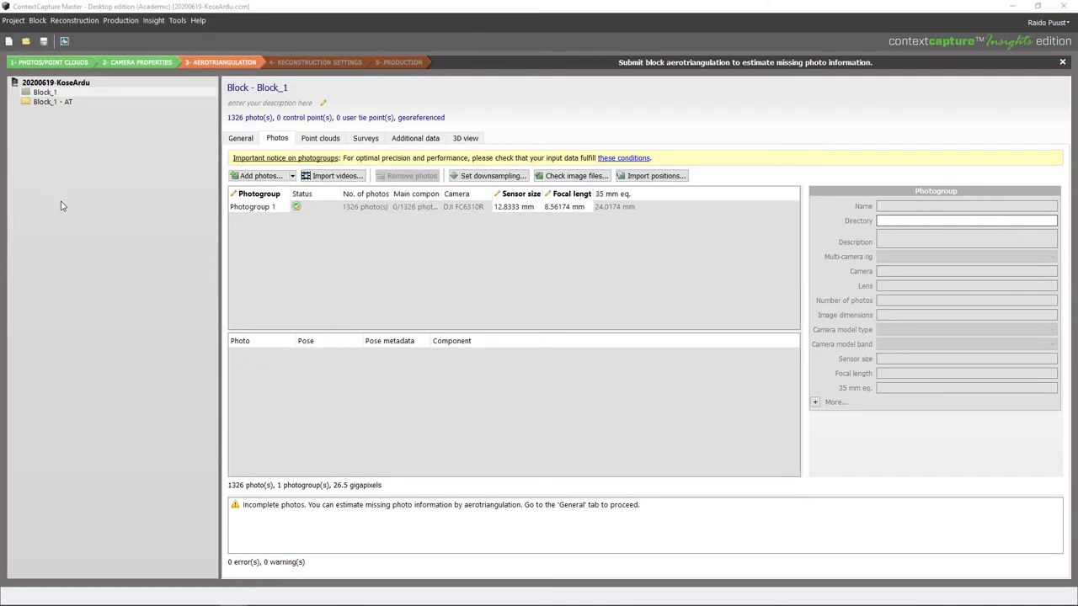
# Step: Import FC6310R_8.56174mm.opt into Photogroup 1 of Block_1, overwriting its current optical properties
pyautogui.click(40, 93)
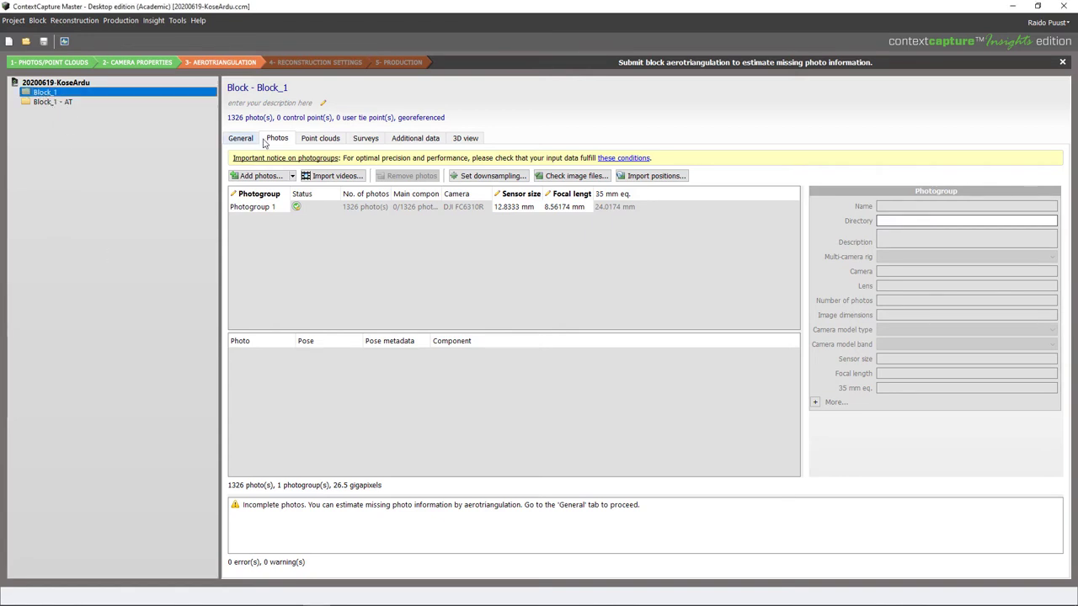
pyautogui.rightClick(255, 210)
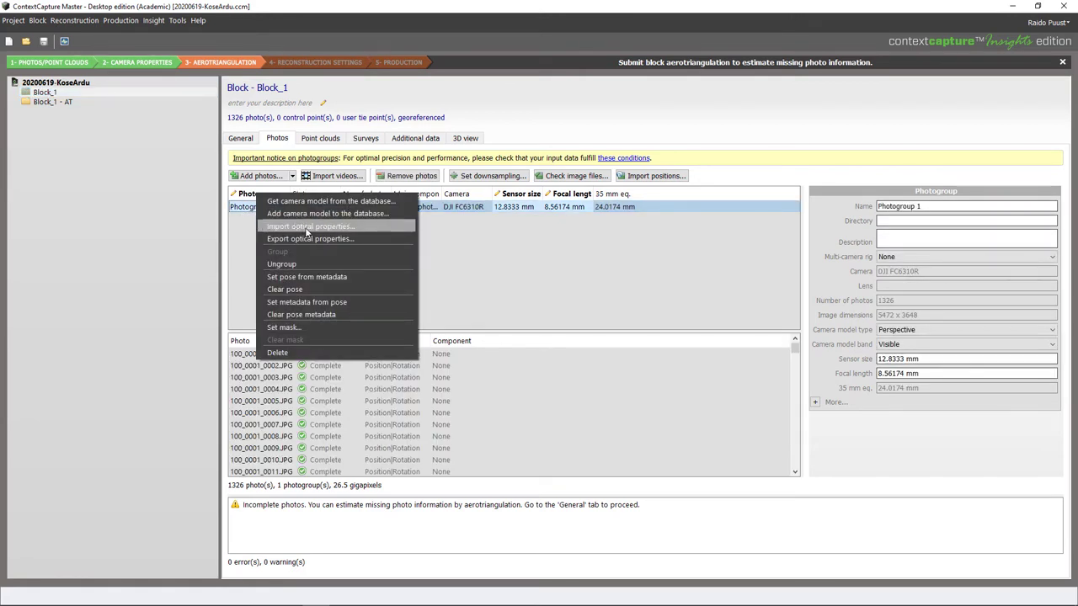
pyautogui.click(307, 228)
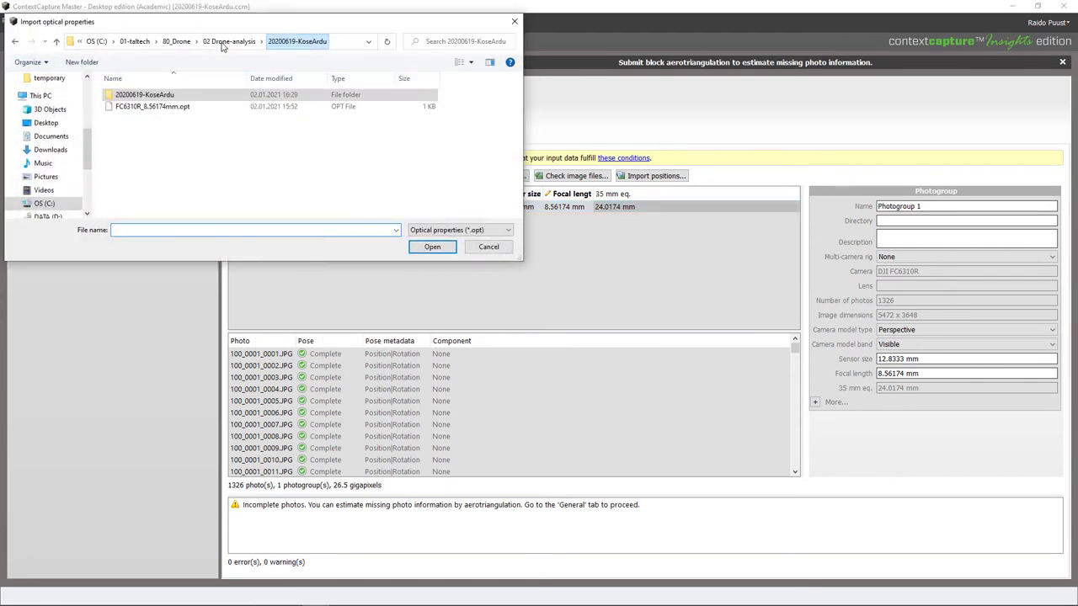
pyautogui.click(176, 107)
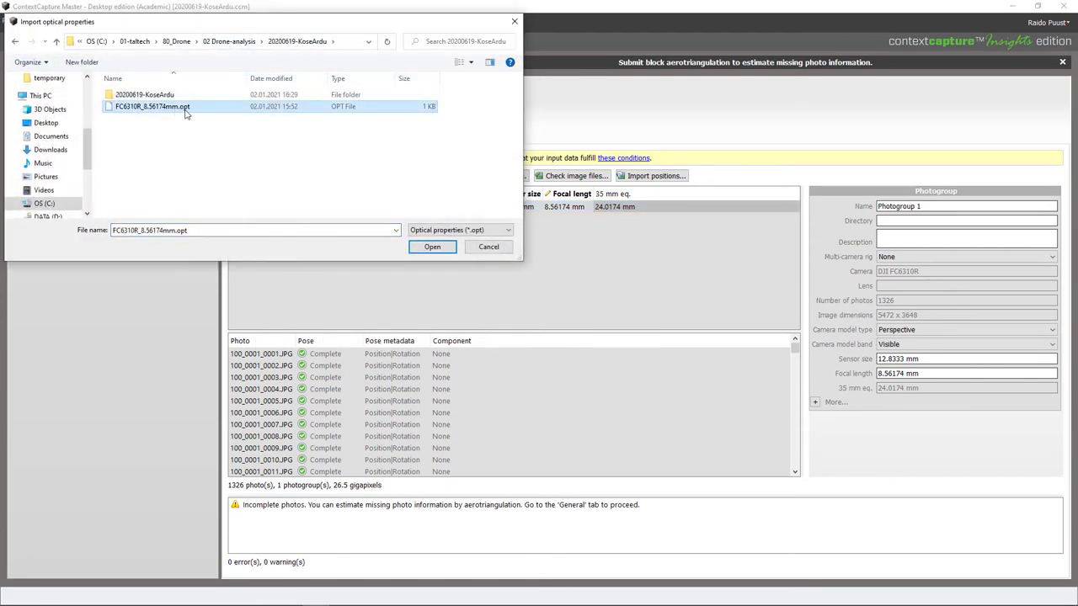
pyautogui.click(432, 247)
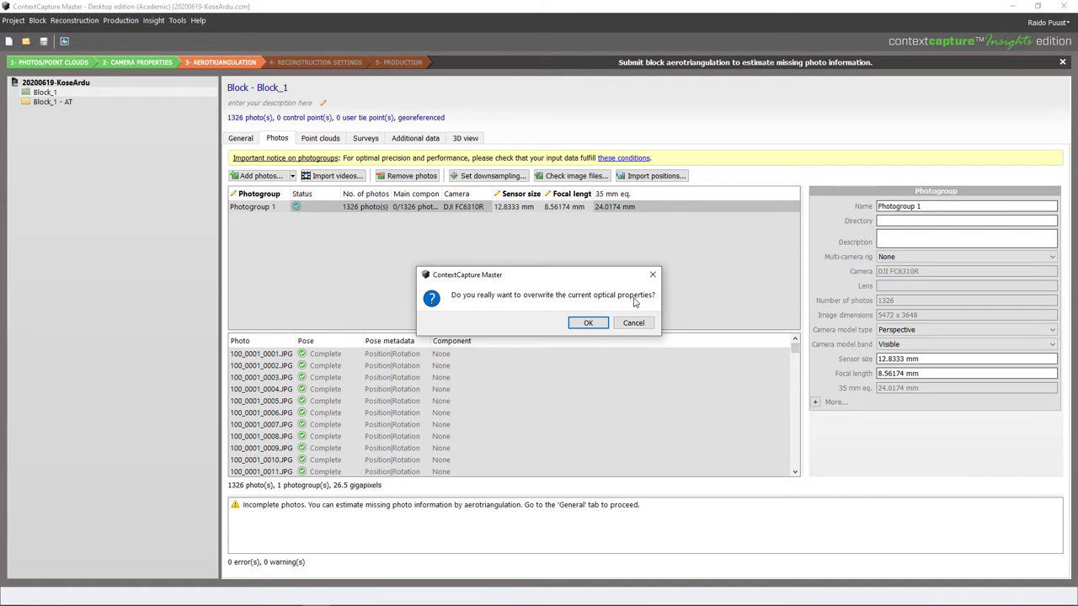
pyautogui.click(588, 324)
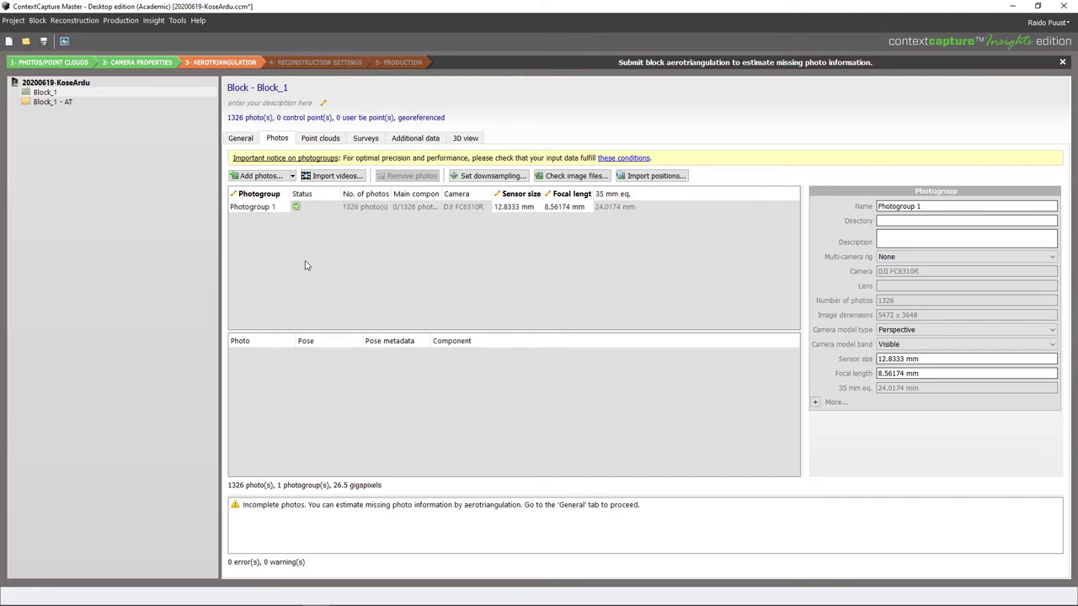
# Step: Define a ContextCapture Engine aerotriangulation of Block_1 with output block Block_1 - AT2 and photo positioning metadata as an adjustment constraint
pyautogui.click(243, 139)
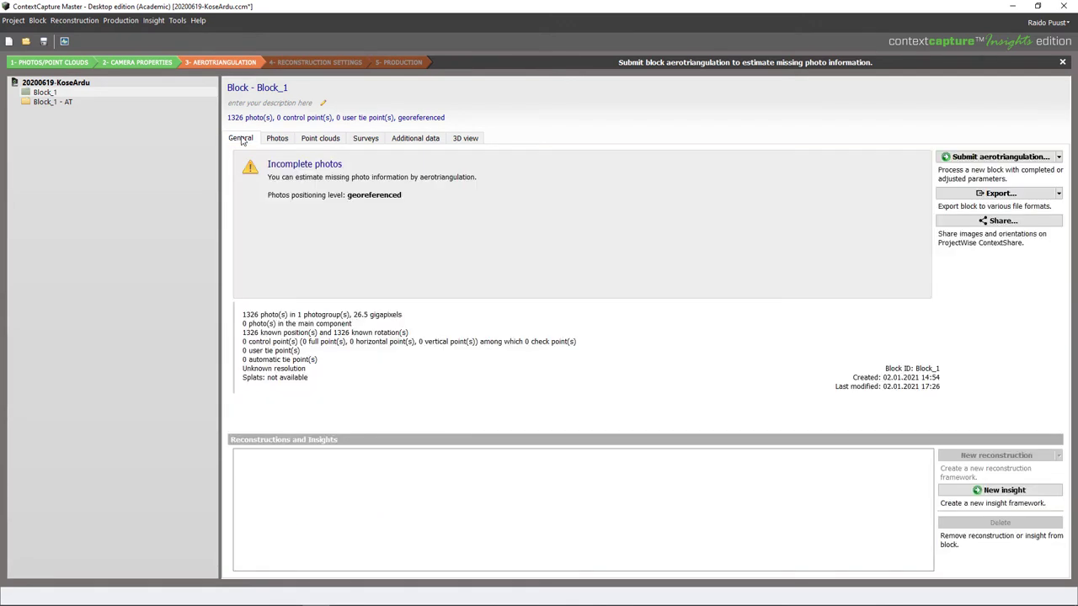
pyautogui.click(1003, 159)
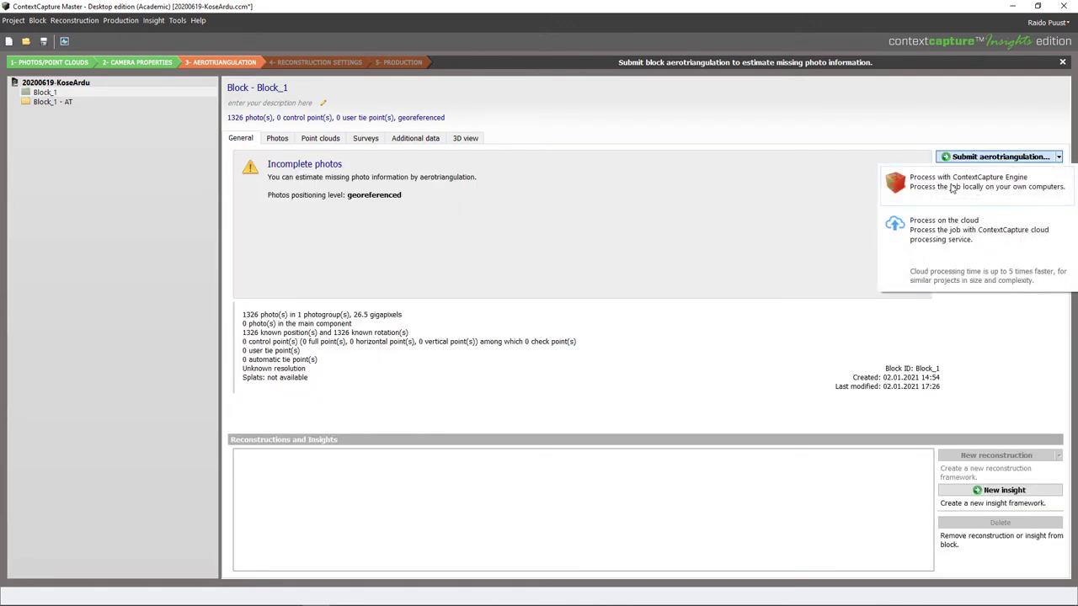
pyautogui.click(975, 182)
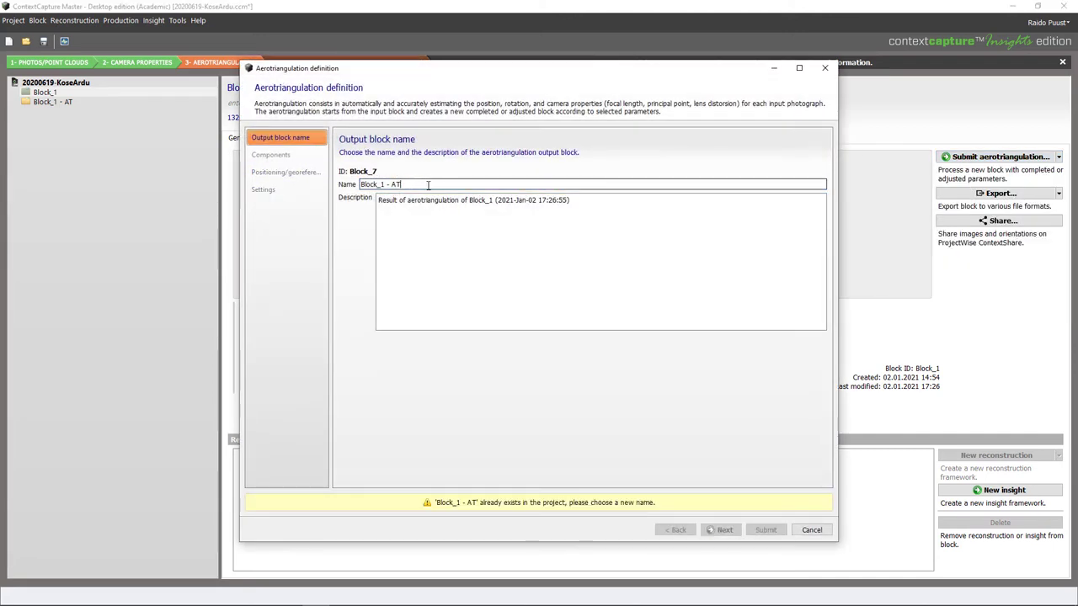
pyautogui.write('2')
pyautogui.click(721, 530)
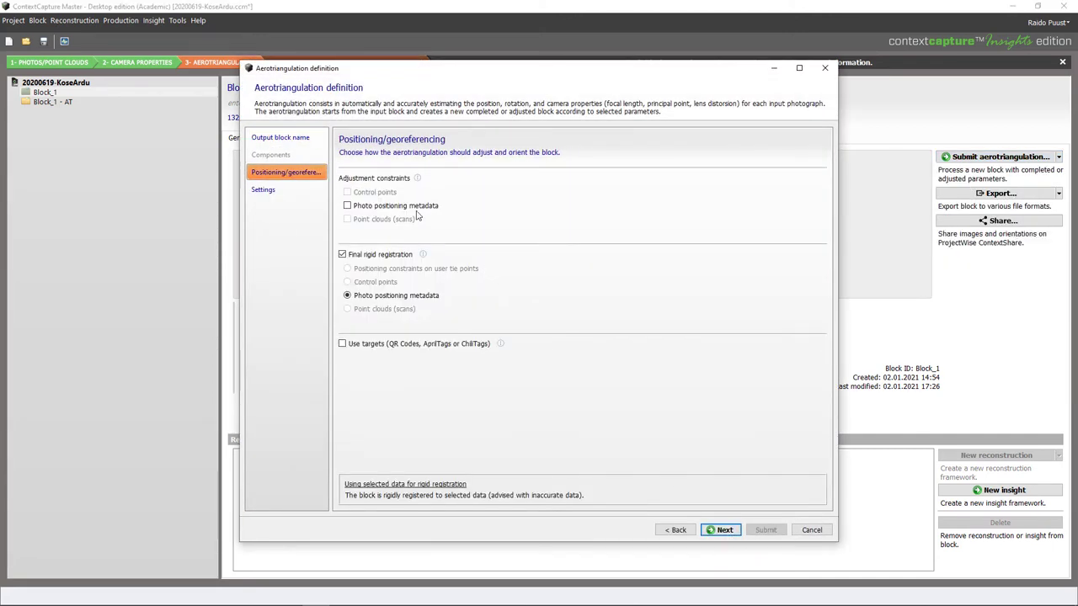
pyautogui.click(376, 206)
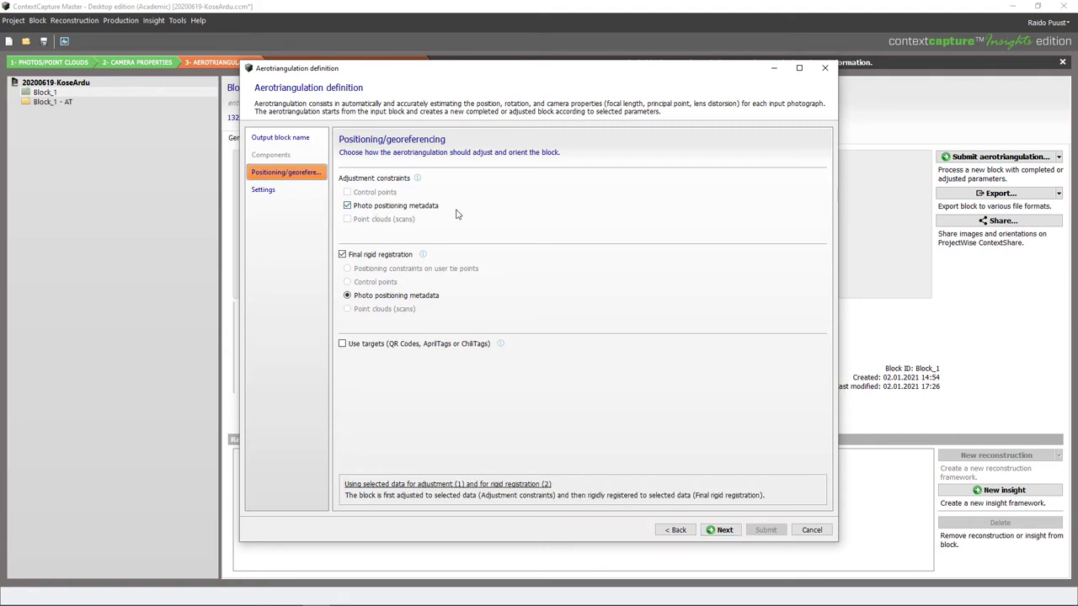
pyautogui.click(721, 529)
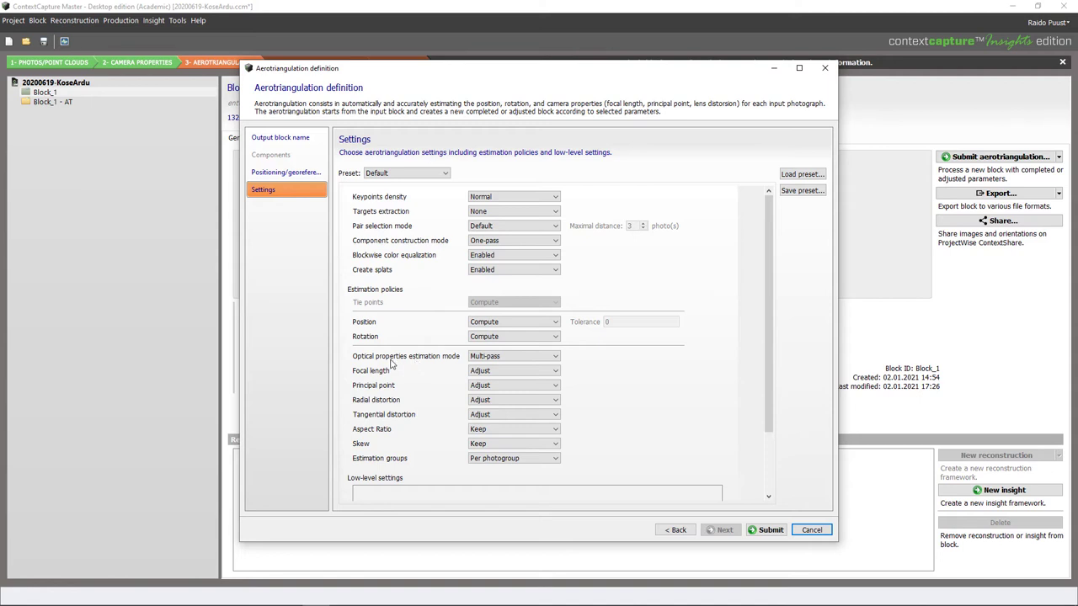
# Step: Set focal length, principal point, radial distortion and tangential distortion to Keep, and submit the aerotriangulation
pyautogui.click(485, 374)
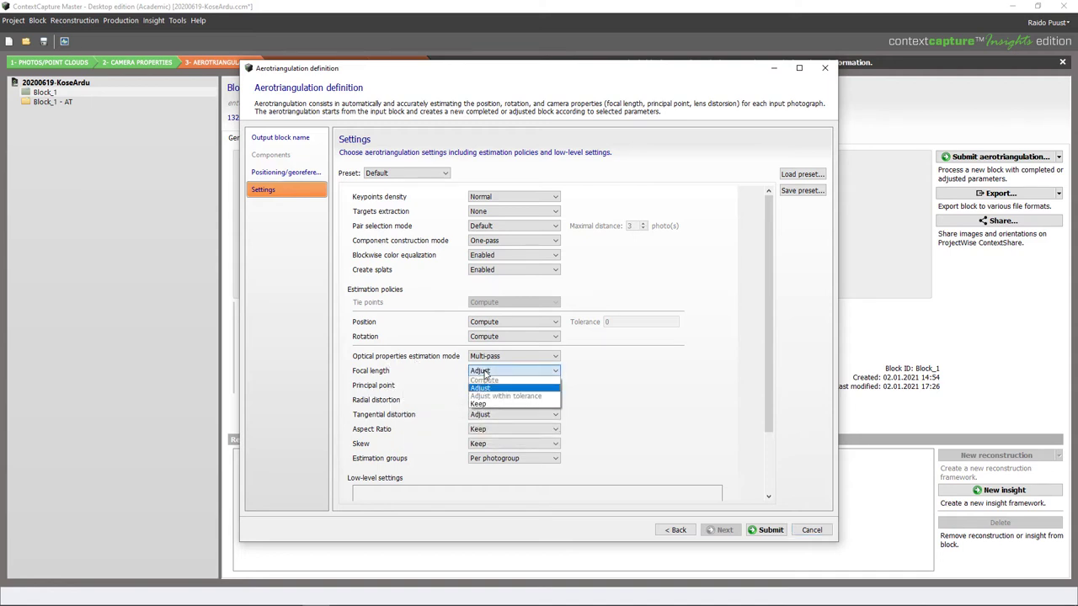
pyautogui.click(480, 404)
pyautogui.click(490, 387)
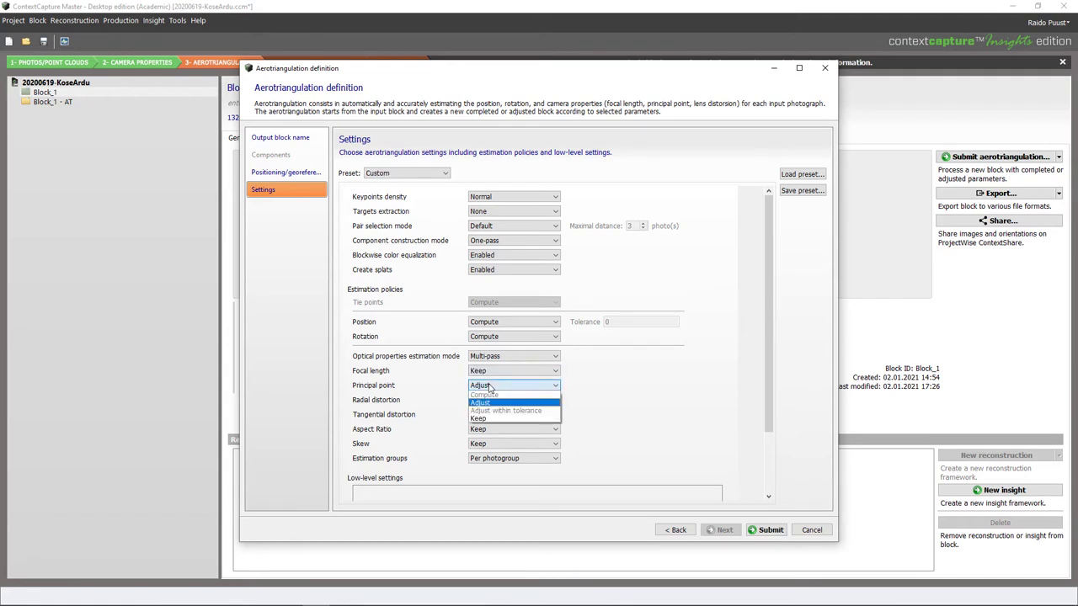
pyautogui.click(479, 419)
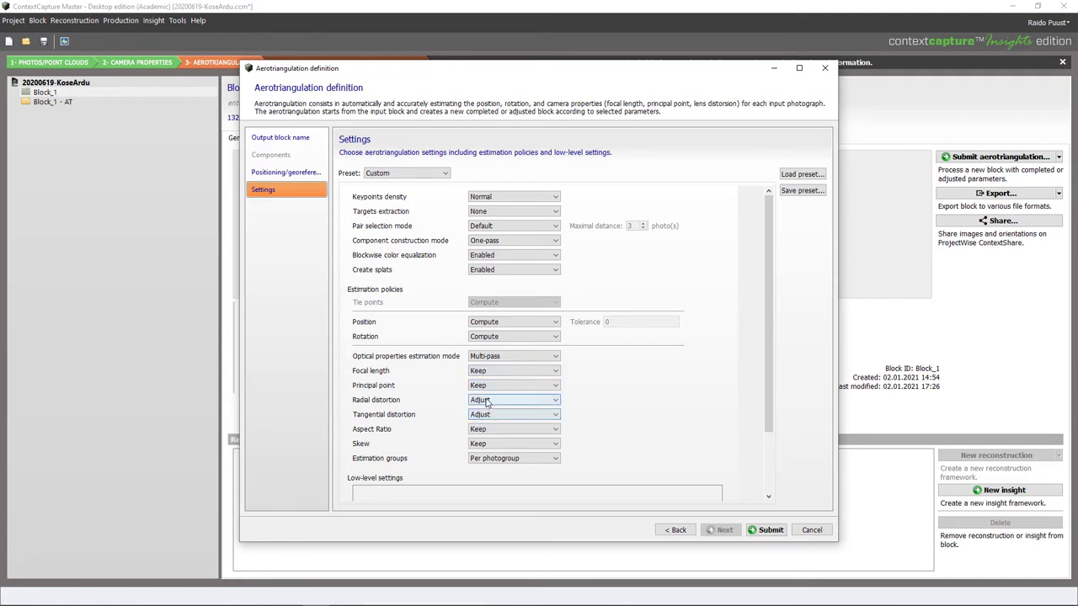
pyautogui.click(485, 401)
pyautogui.click(485, 434)
pyautogui.click(487, 415)
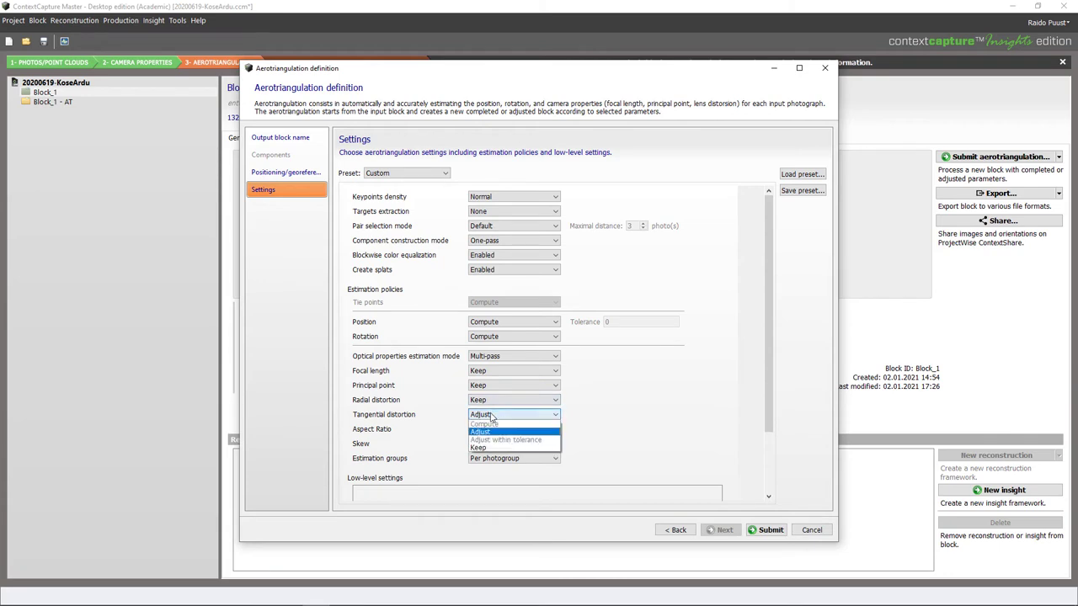
pyautogui.click(487, 449)
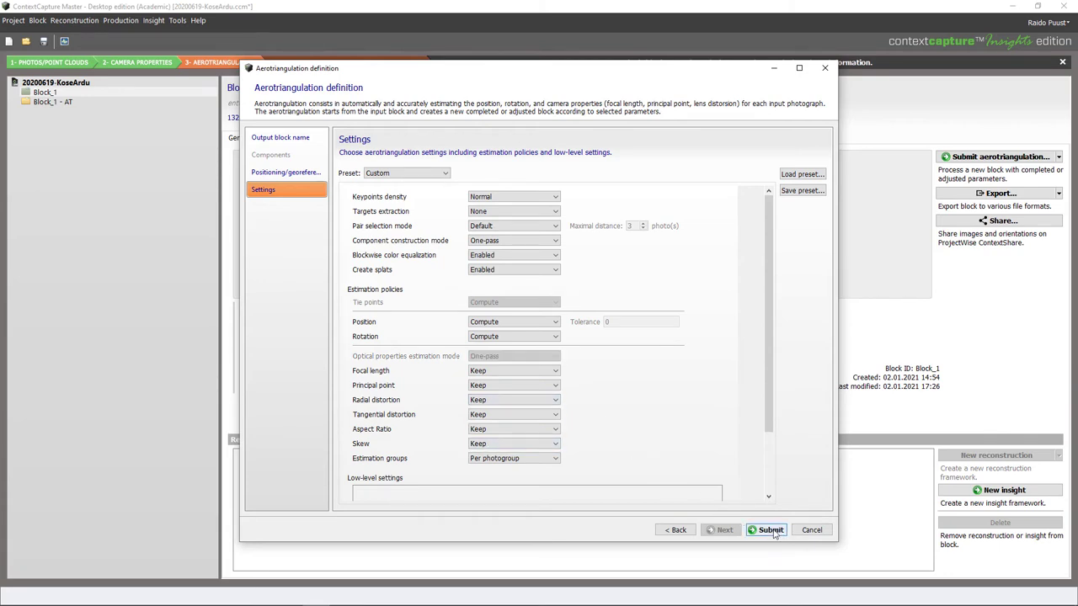
pyautogui.click(768, 530)
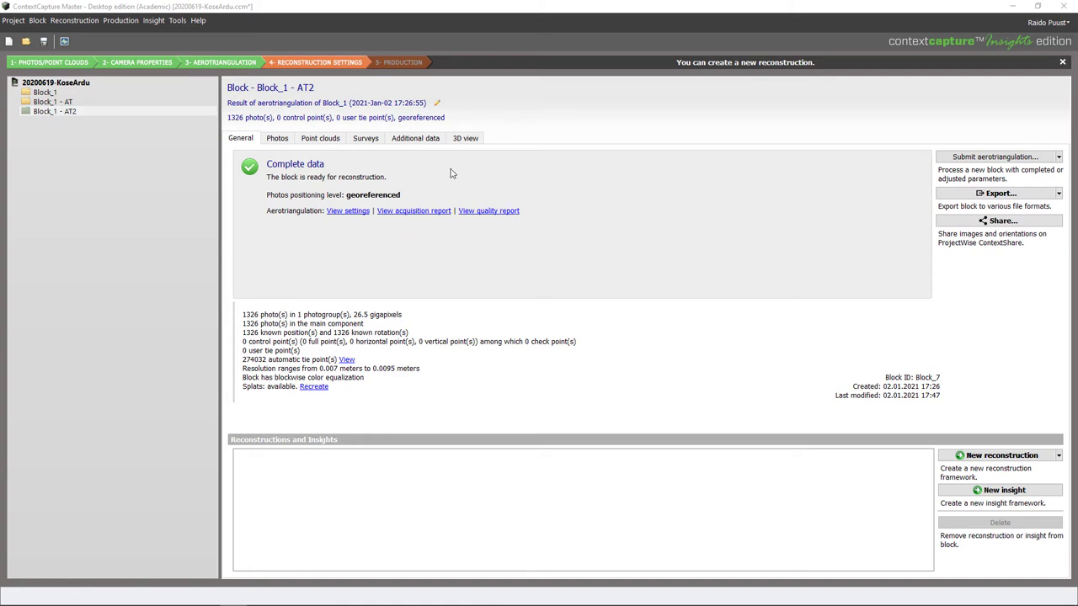
# Step: Inspect the aerotriangulated road strip and camera positions of Block_1 - AT2 in 3D from several angles
pyautogui.click(465, 138)
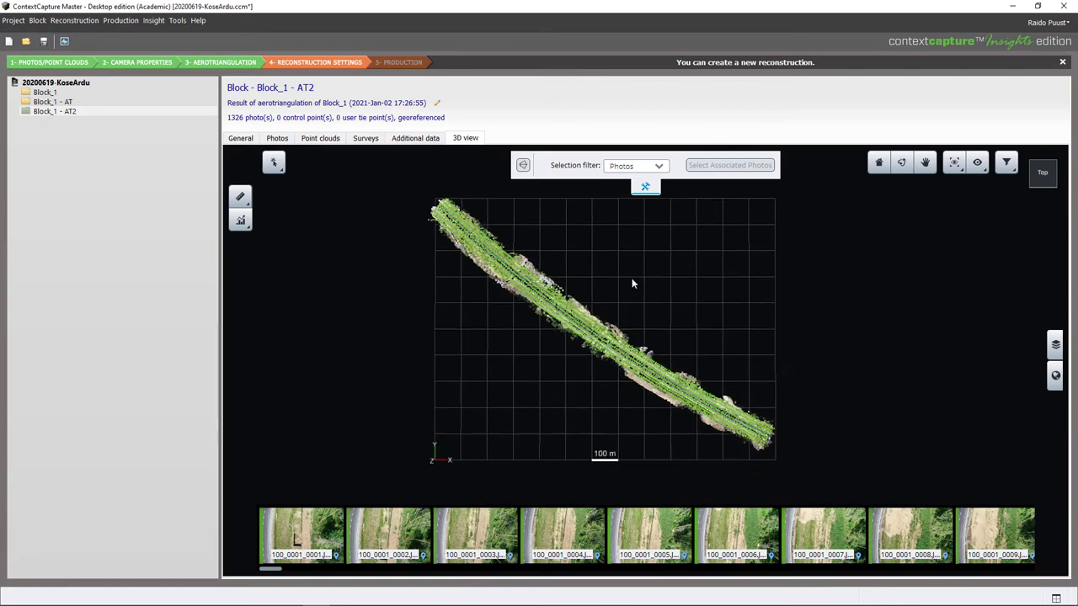
pyautogui.moveTo(639, 316); pyautogui.dragTo(694, 324)
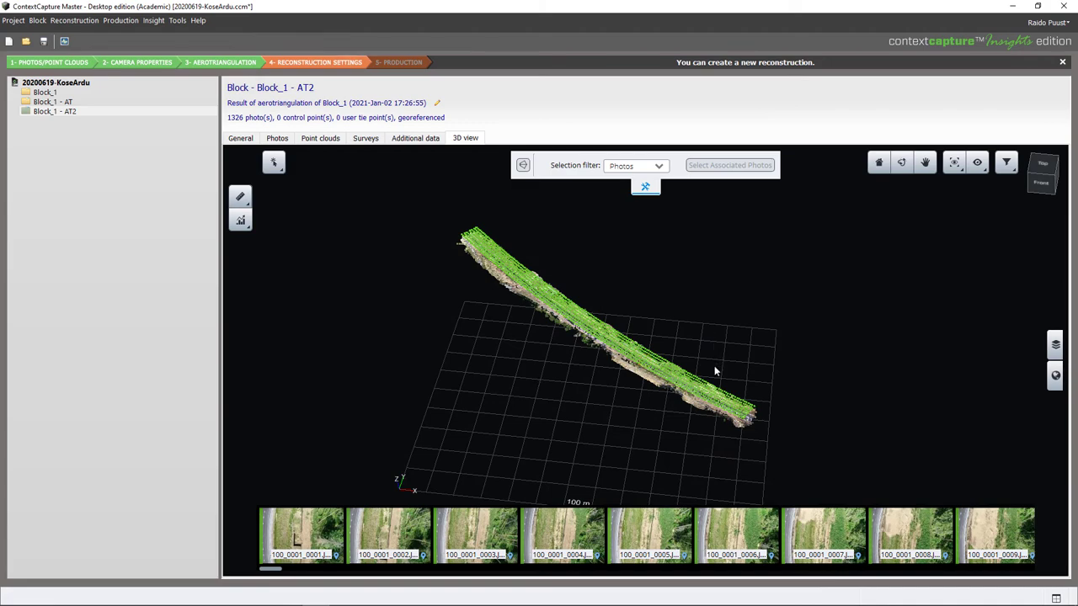
pyautogui.scroll(5, 705, 380)
pyautogui.moveTo(673, 362)
pyautogui.mouseDown()
pyautogui.moveTo(486, 238)
pyautogui.moveTo(577, 250)
pyautogui.moveTo(621, 292)
pyautogui.moveTo(513, 275)
pyautogui.moveTo(525, 297)
pyautogui.moveTo(601, 344)
pyautogui.mouseUp()
pyautogui.scroll(-5, 601, 344)
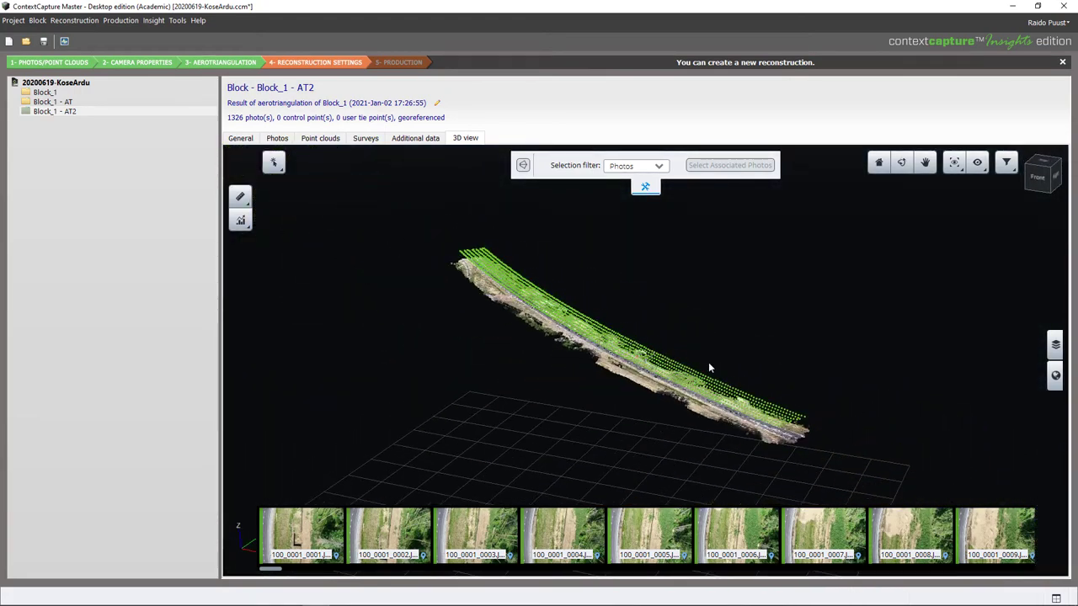
pyautogui.moveTo(717, 328); pyautogui.dragTo(608, 278)
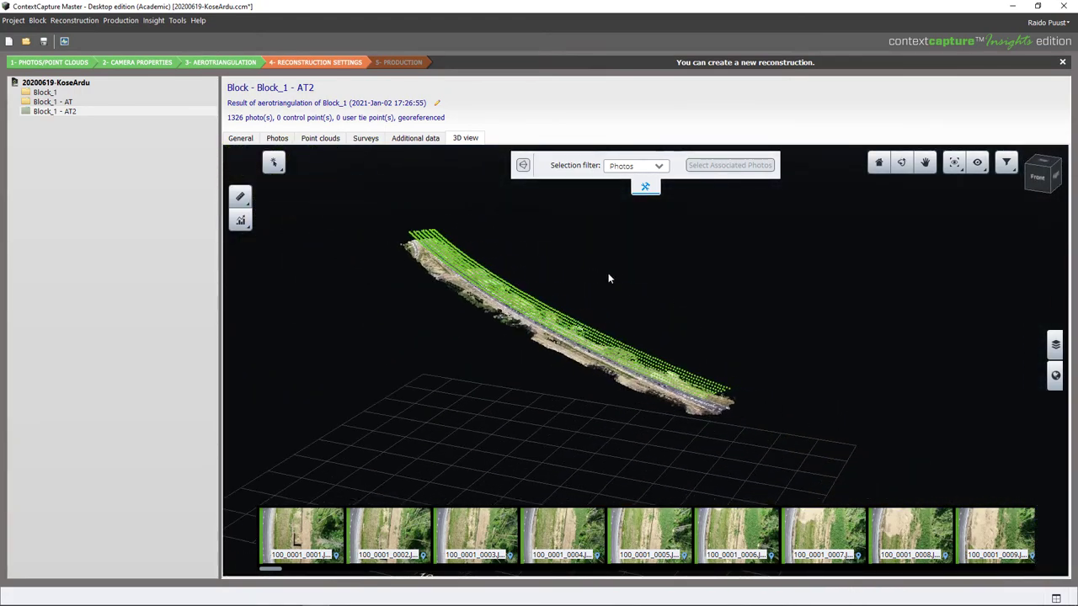
# Step: Create a new 3D reconstruction from Block_1 - AT2
pyautogui.click(241, 139)
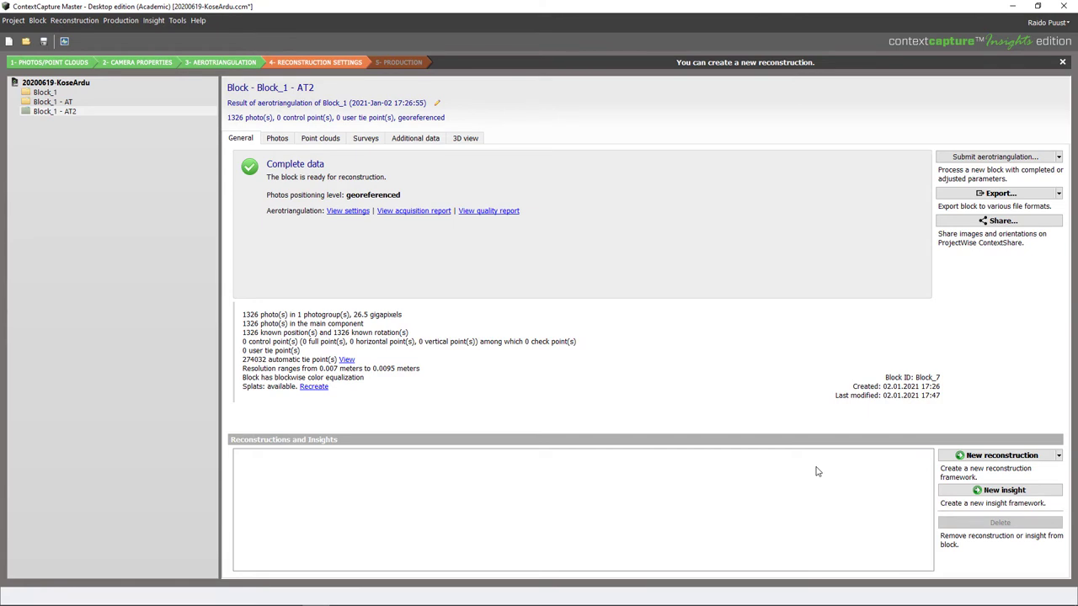
pyautogui.click(1059, 457)
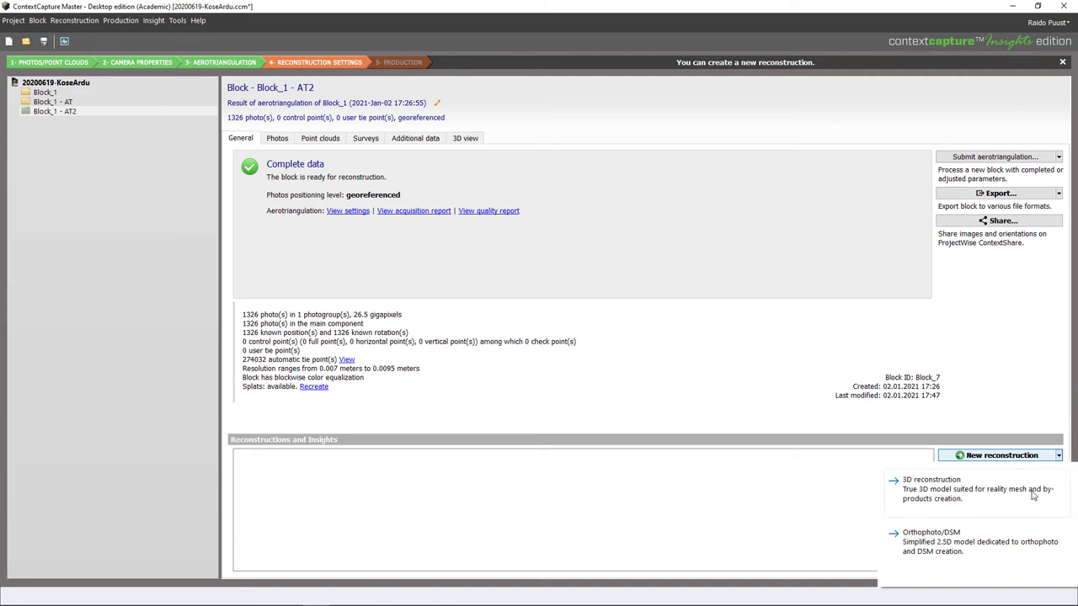
pyautogui.click(943, 489)
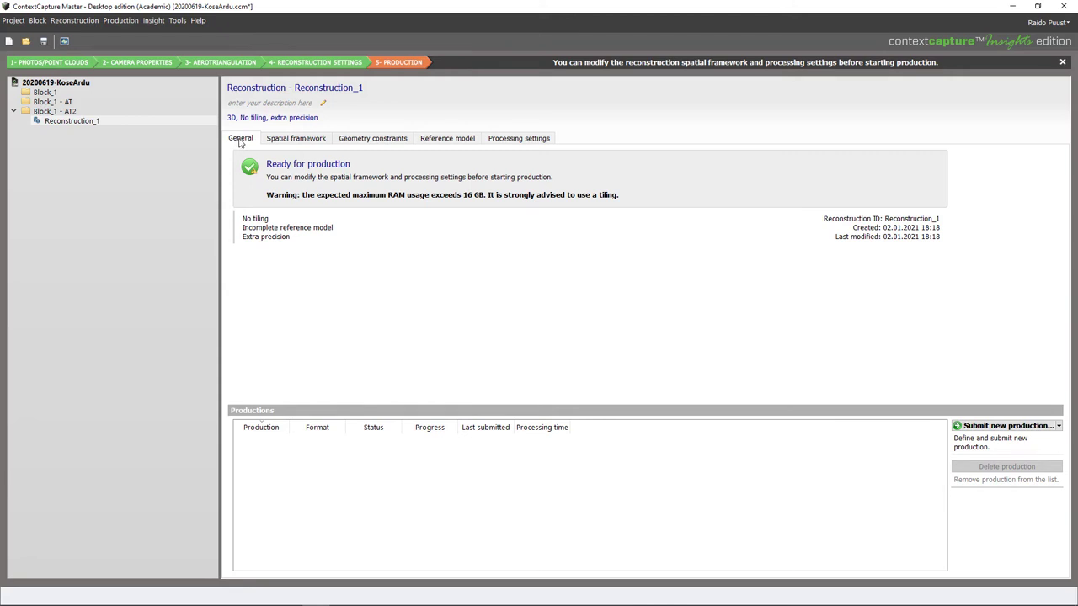
# Step: Set the spatial reference system of Reconstruction_1 to Estonian Coordinate System of 1997 (EPSG:3301)
pyautogui.click(309, 139)
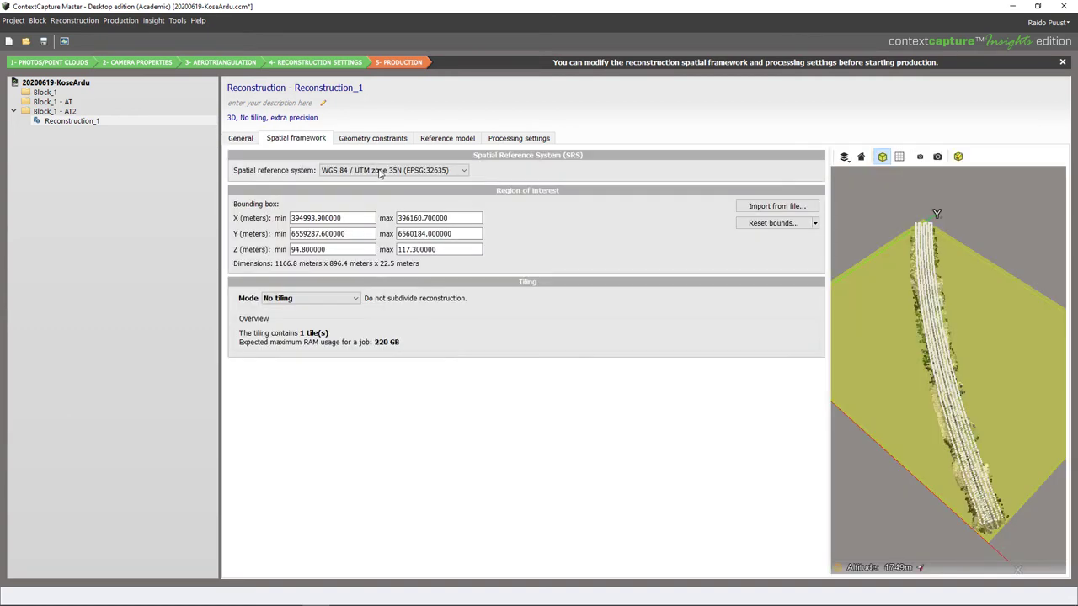
pyautogui.click(465, 172)
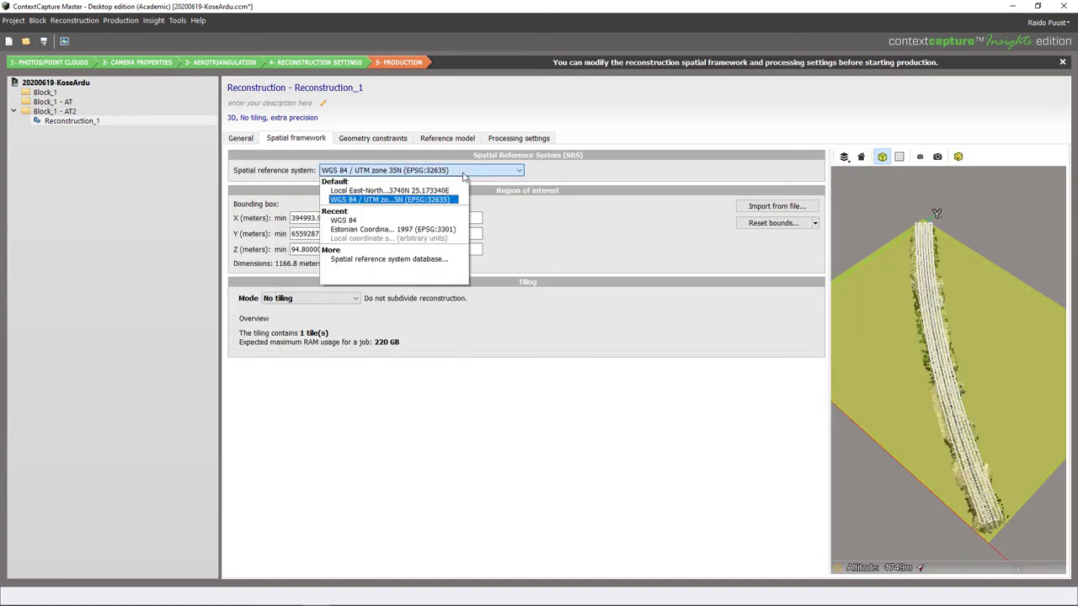
pyautogui.click(428, 230)
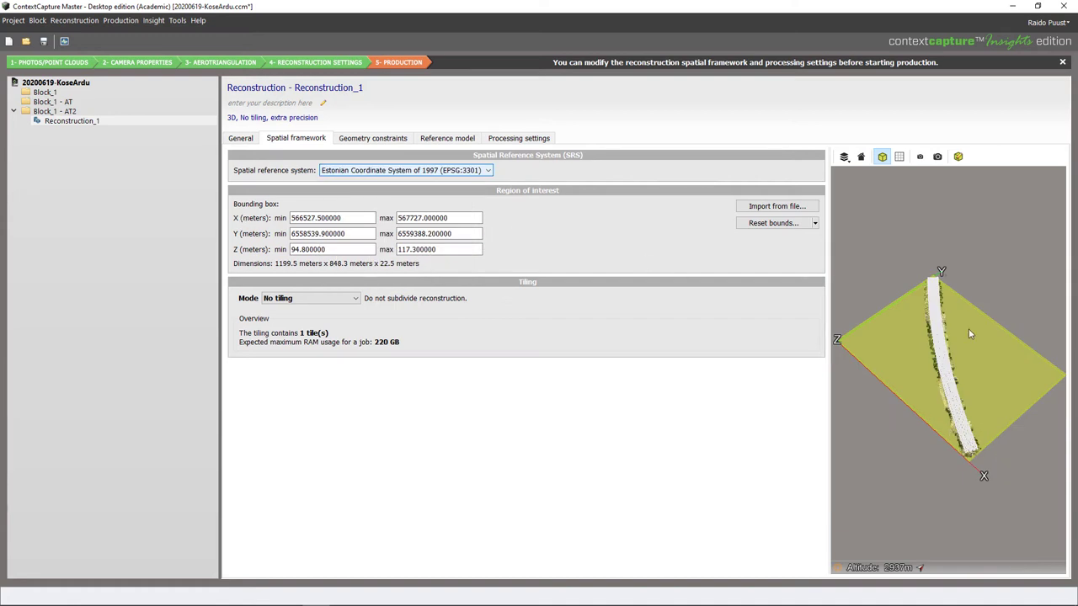
# Step: Enlarge the 3D view and examine the region of interest around the road strip from several angles
pyautogui.moveTo(828, 371); pyautogui.dragTo(750, 371)
pyautogui.moveTo(920, 452); pyautogui.dragTo(941, 393)
pyautogui.scroll(3, 941, 393)
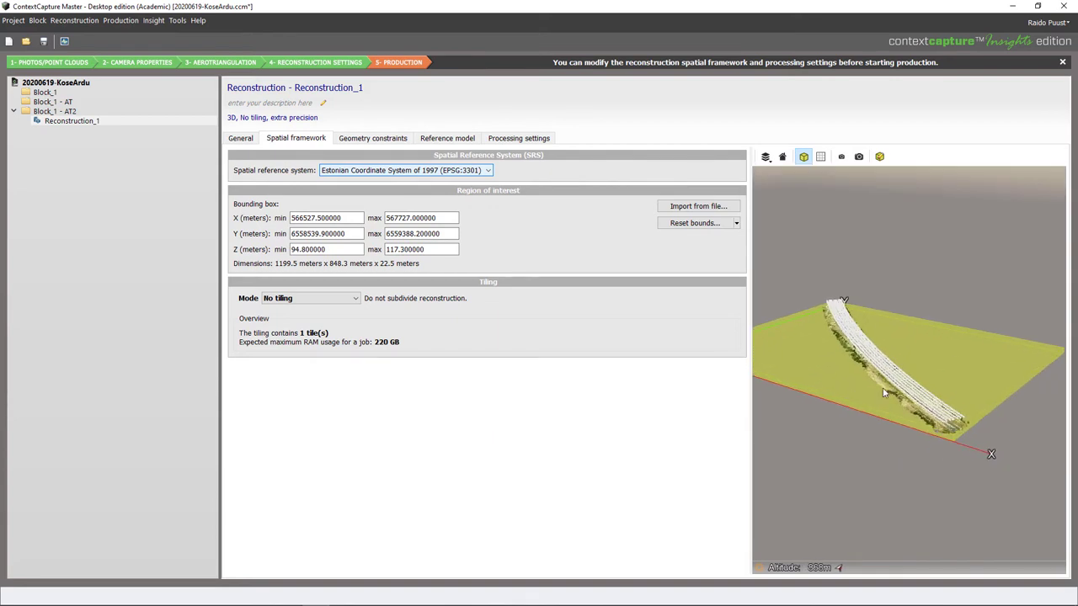
pyautogui.scroll(3, 972, 459)
pyautogui.scroll(2, 975, 462)
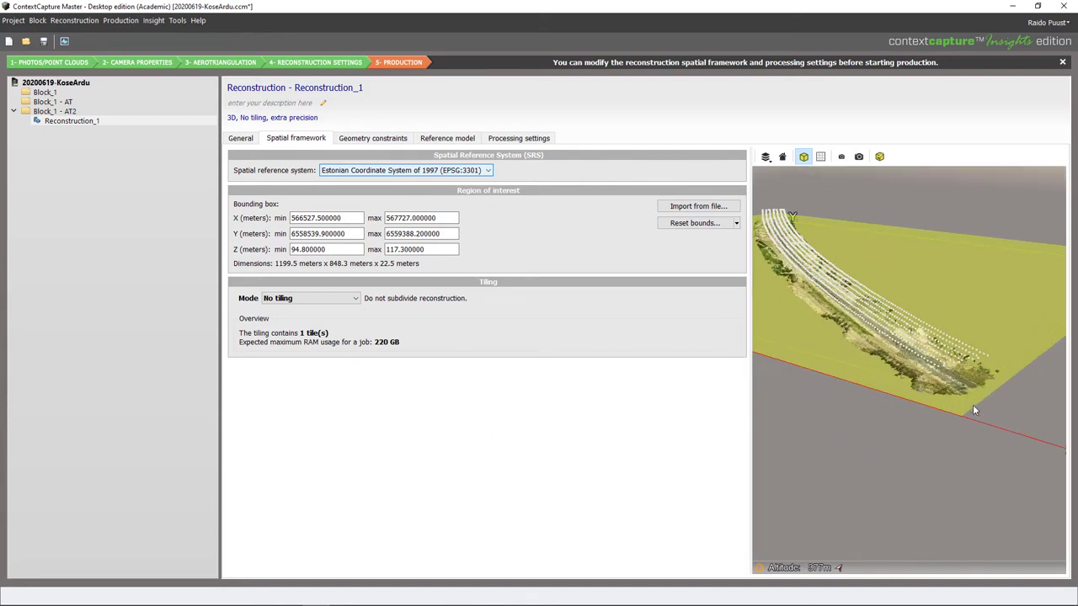
pyautogui.scroll(1, 972, 404)
pyautogui.moveTo(968, 371); pyautogui.dragTo(965, 475)
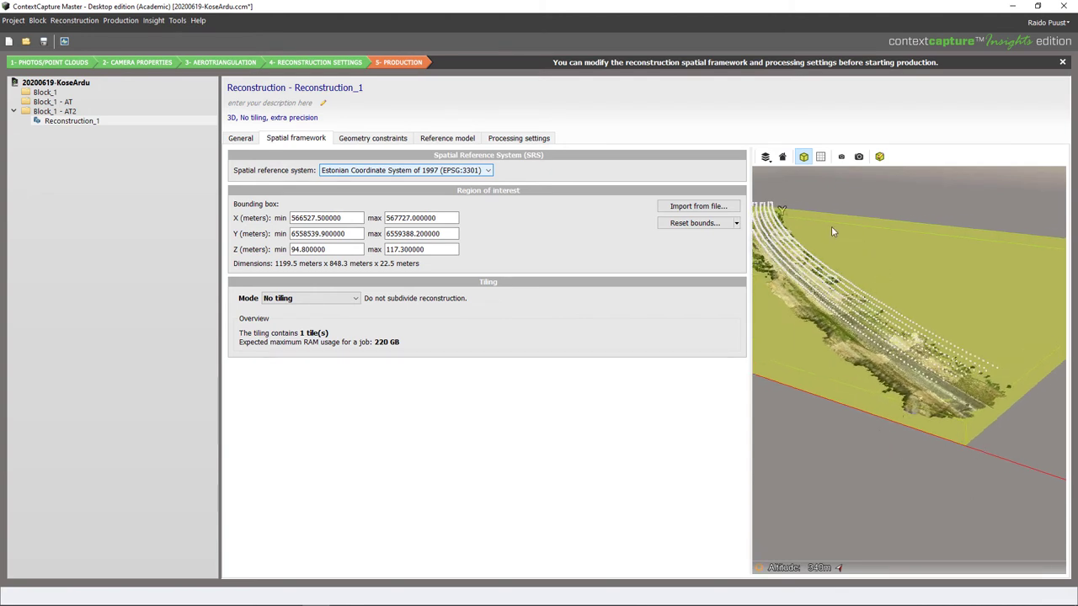
pyautogui.moveTo(952, 304); pyautogui.dragTo(932, 404)
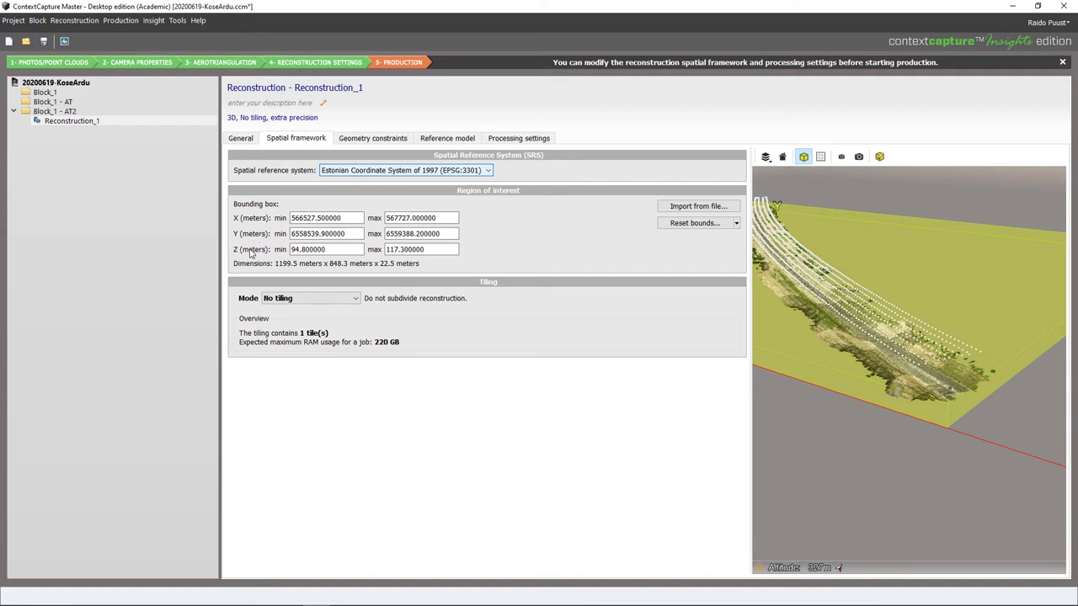
pyautogui.scroll(-5, 952, 371)
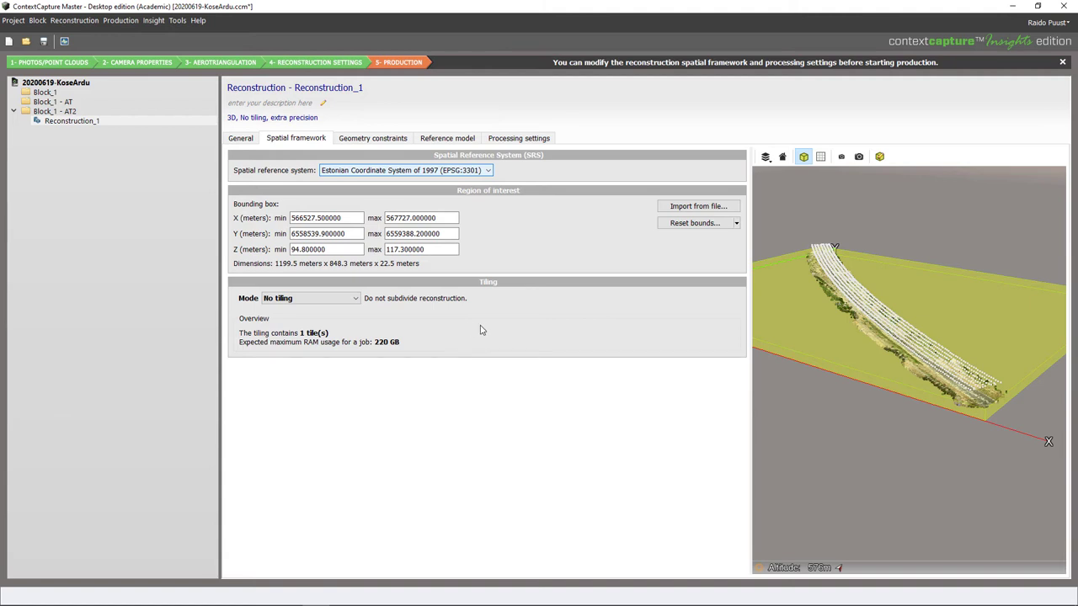
# Step: Check the computer's memory in Task Manager, and set the reconstruction to adaptive tiling with a target RAM usage of 48 GB
pyautogui.rightClick(648, 596)
pyautogui.click(648, 539)
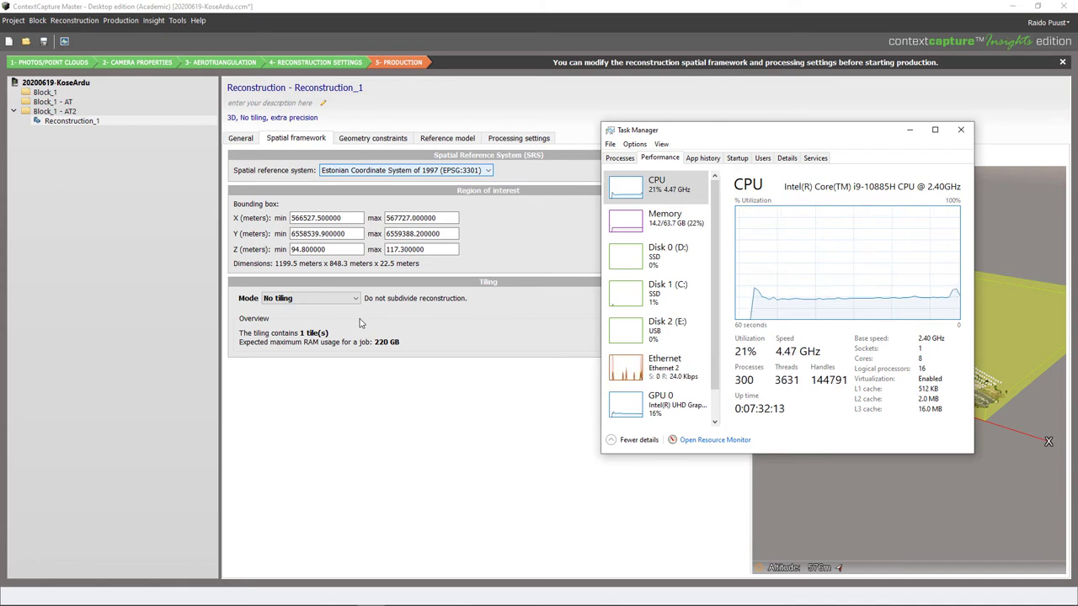
pyautogui.click(295, 298)
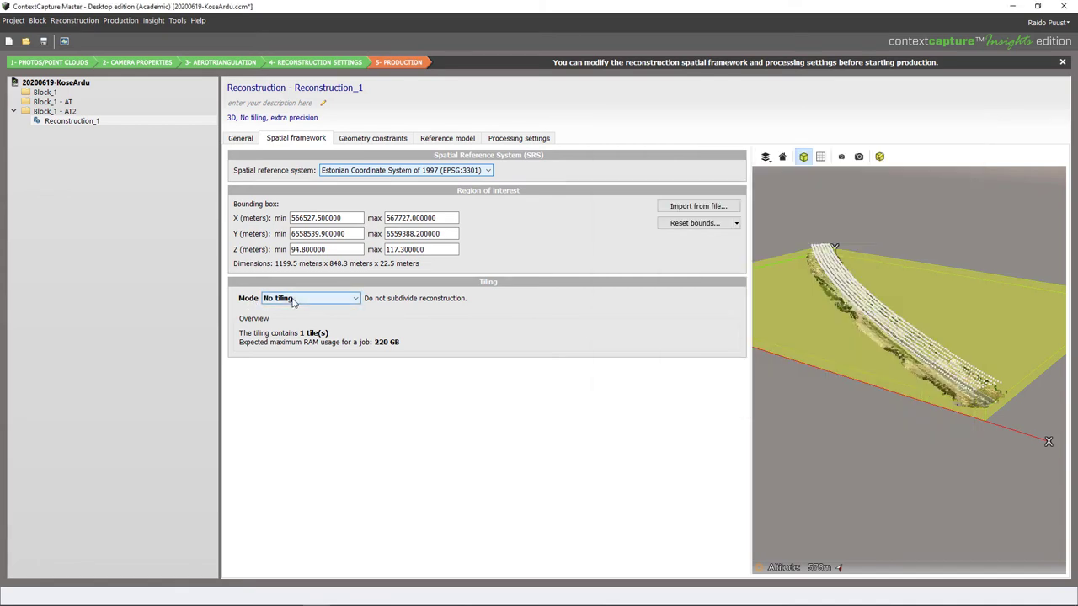
pyautogui.click(292, 336)
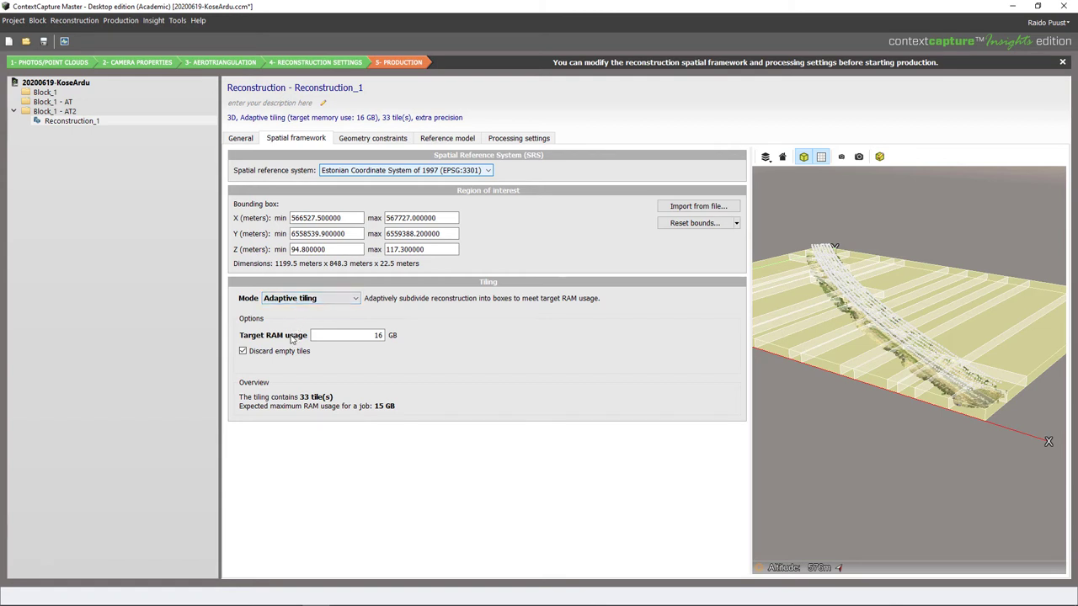
pyautogui.doubleClick(375, 335)
pyautogui.write('48')
pyautogui.press('Return')
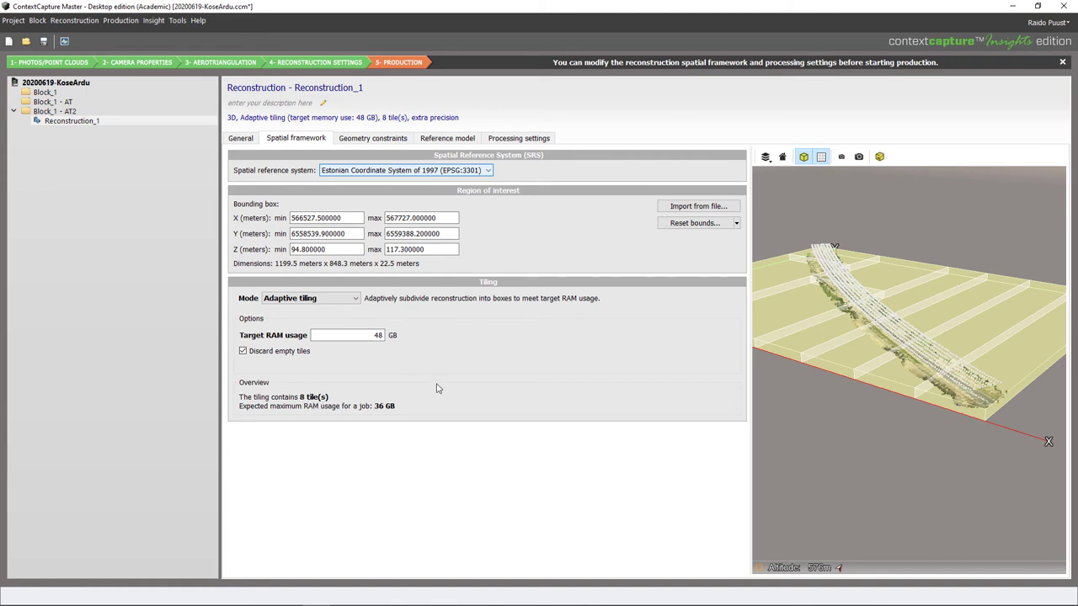
# Step: Review the geometry constraints, reference model tiles and processing settings, keeping geometric precision at Extra
pyautogui.click(369, 141)
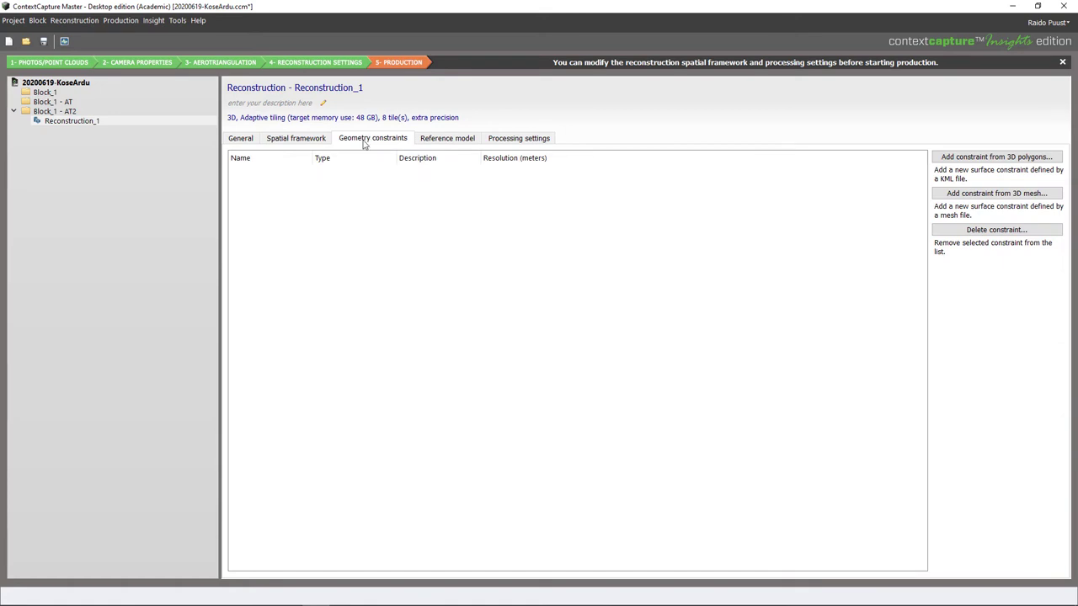
pyautogui.click(444, 141)
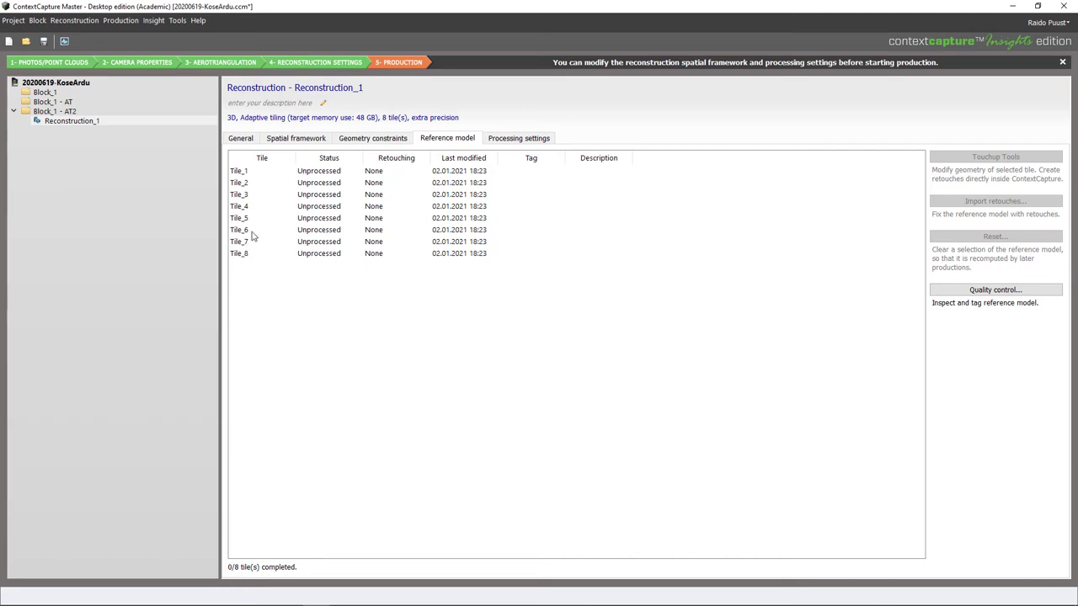
pyautogui.click(523, 141)
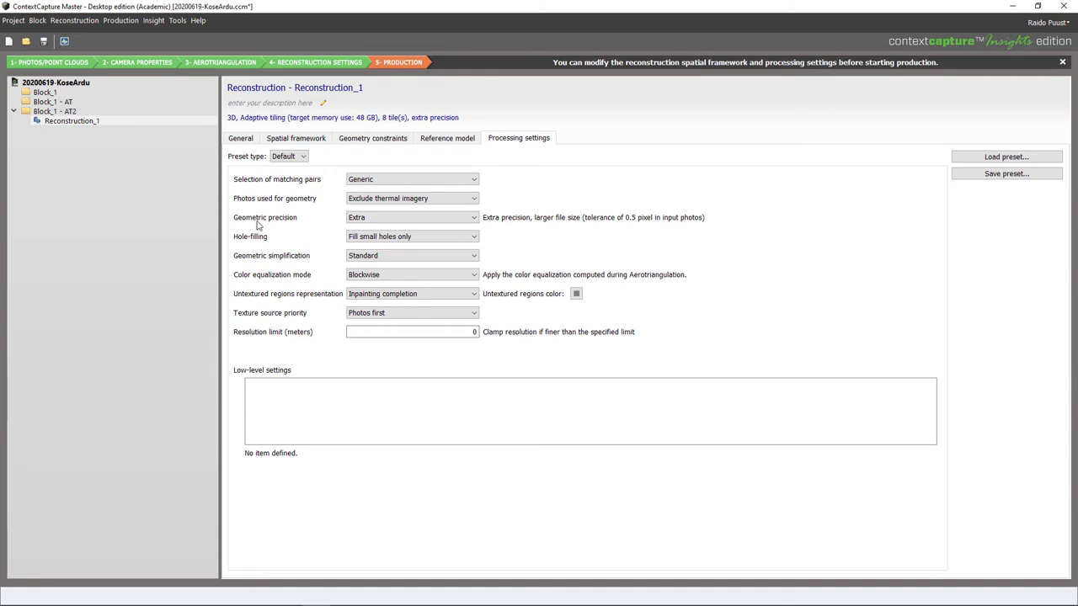
pyautogui.click(370, 218)
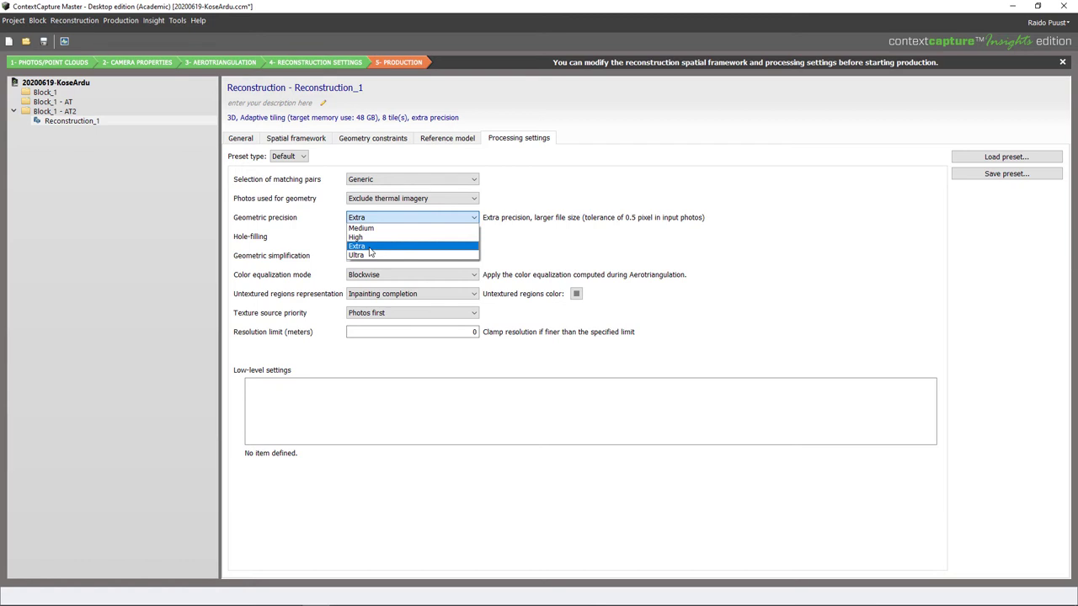
pyautogui.click(369, 247)
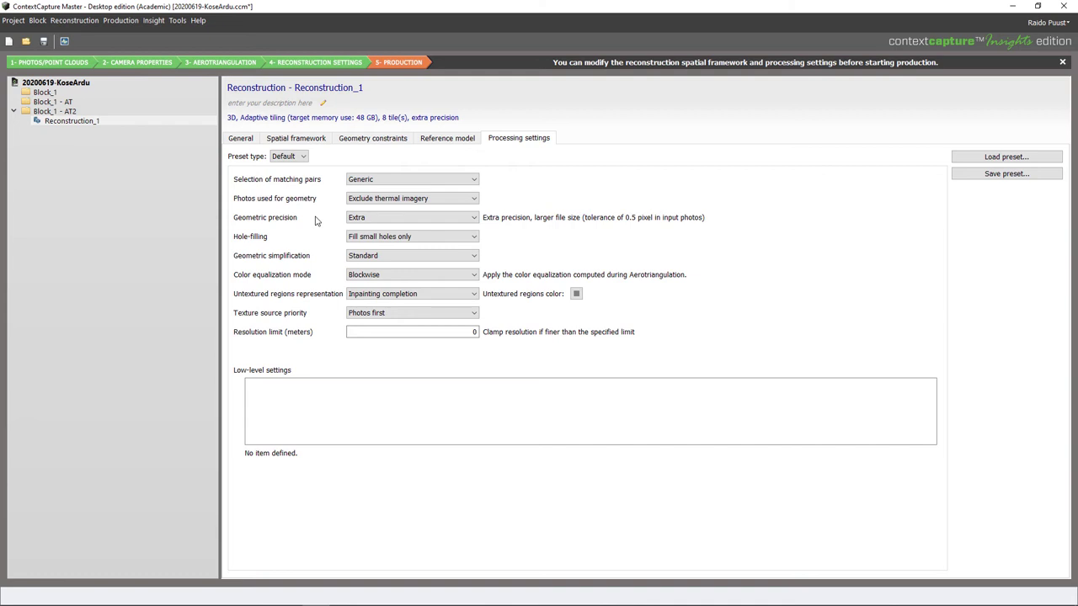
pyautogui.click(383, 218)
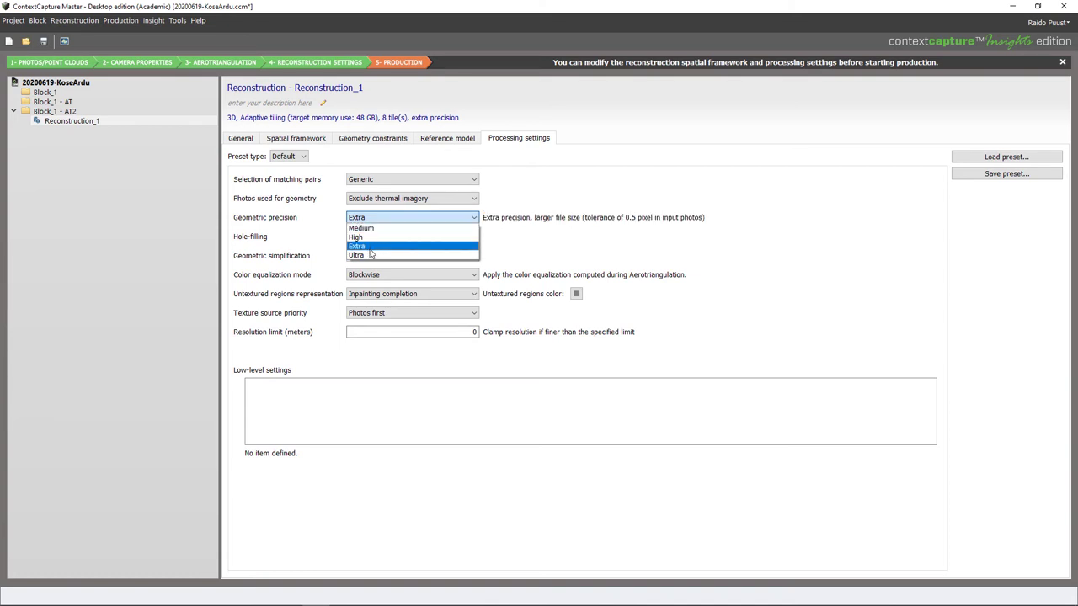
pyautogui.click(370, 218)
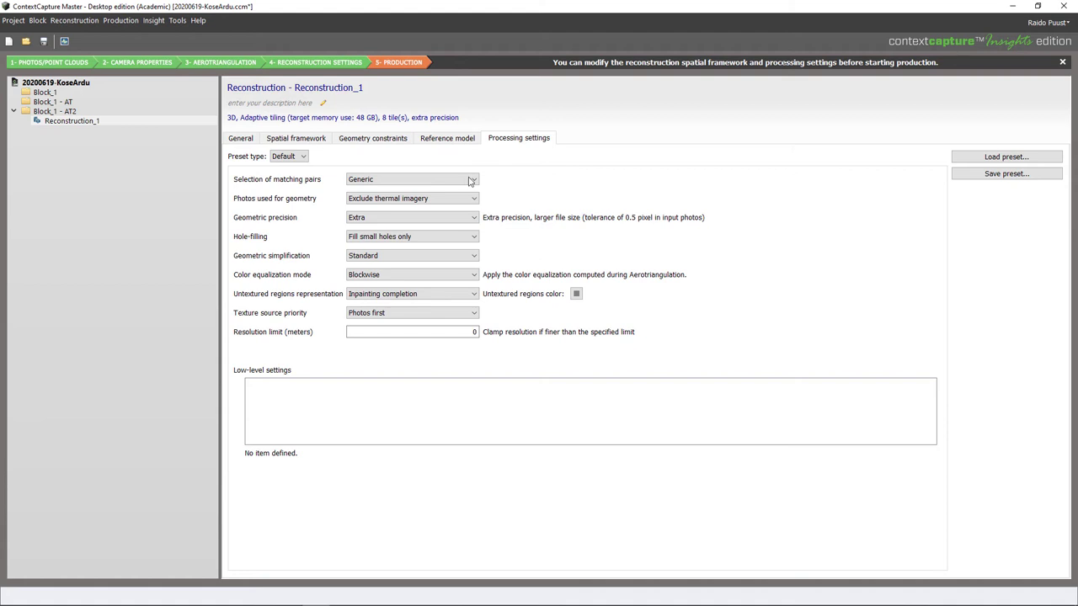
# Step: Define a ContextCapture Engine production named Production_1 with purpose 3D mesh and format ContextCapture 3MX
pyautogui.click(238, 139)
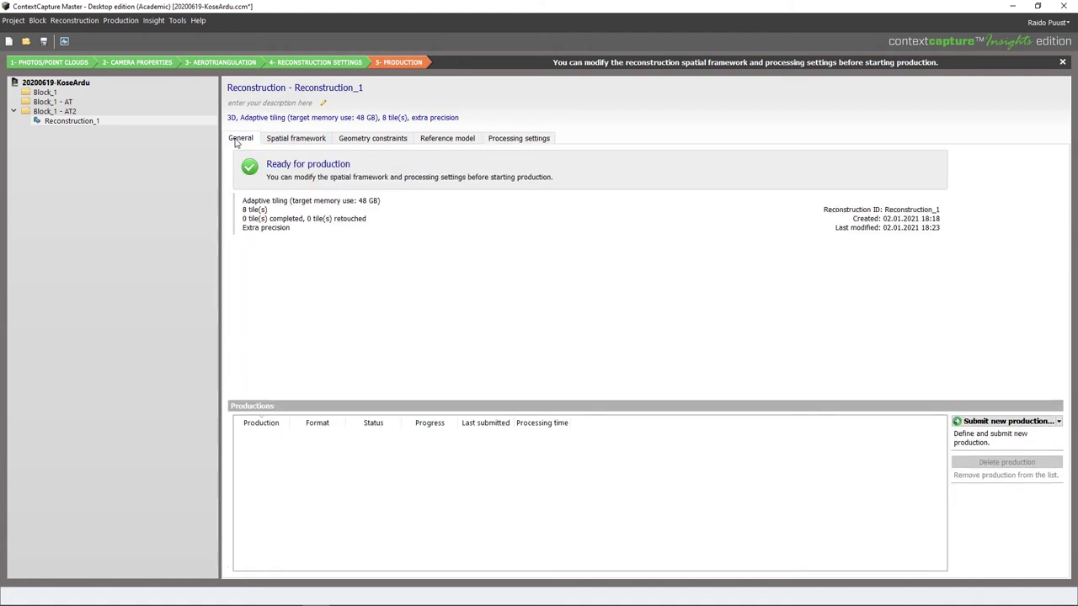
pyautogui.click(1059, 422)
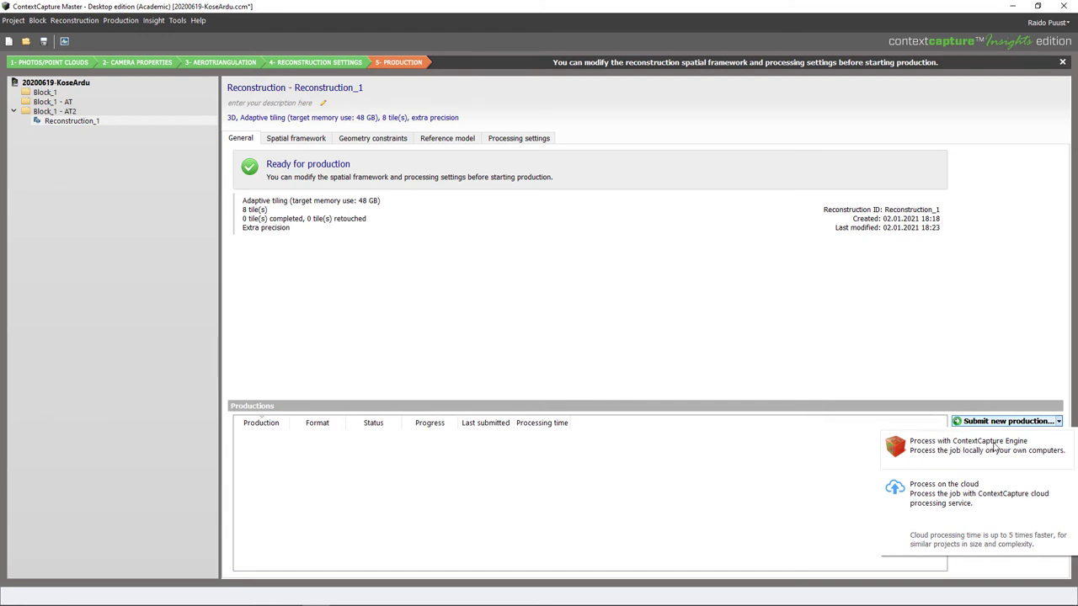
pyautogui.click(995, 449)
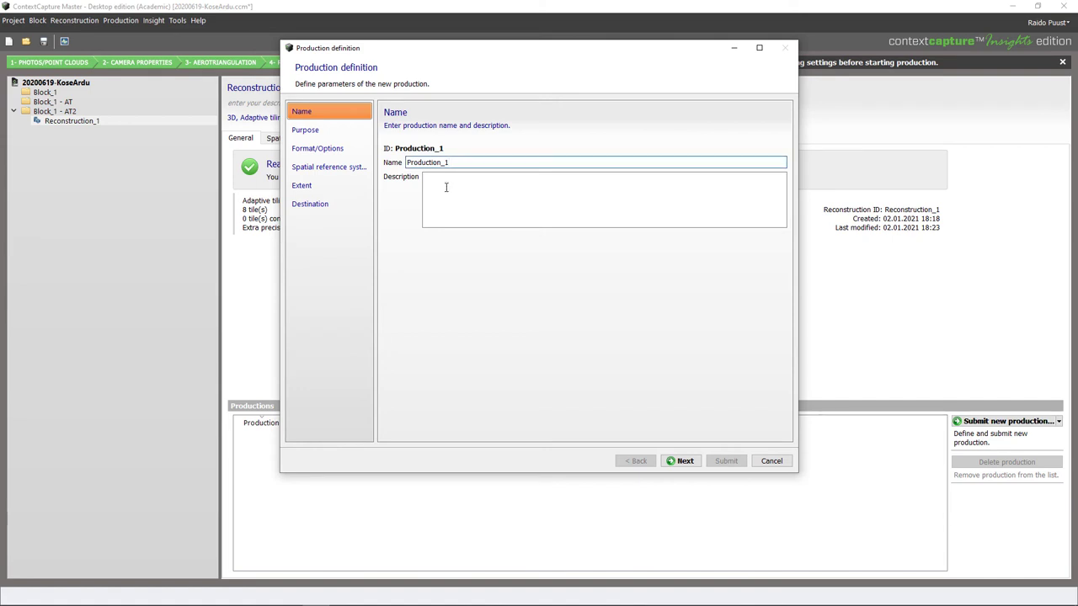
pyautogui.click(684, 461)
pyautogui.click(393, 164)
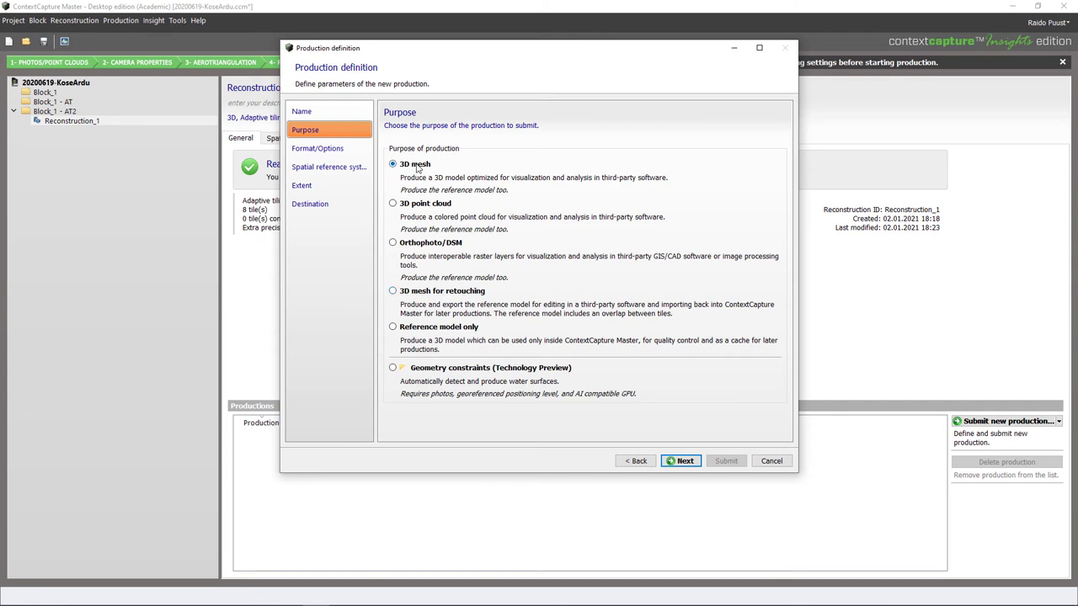
pyautogui.click(685, 459)
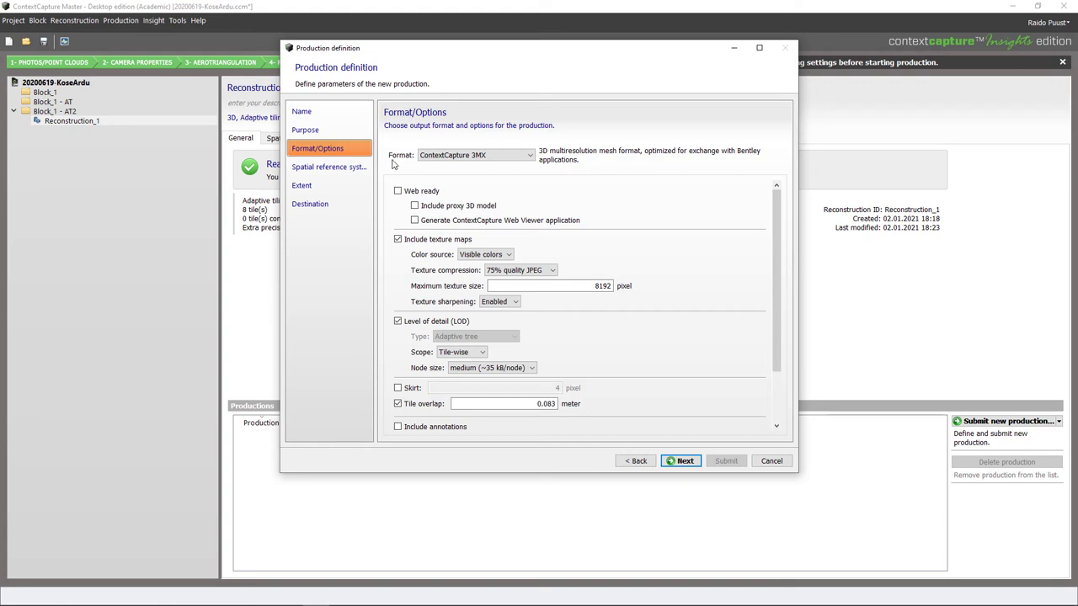
pyautogui.click(462, 157)
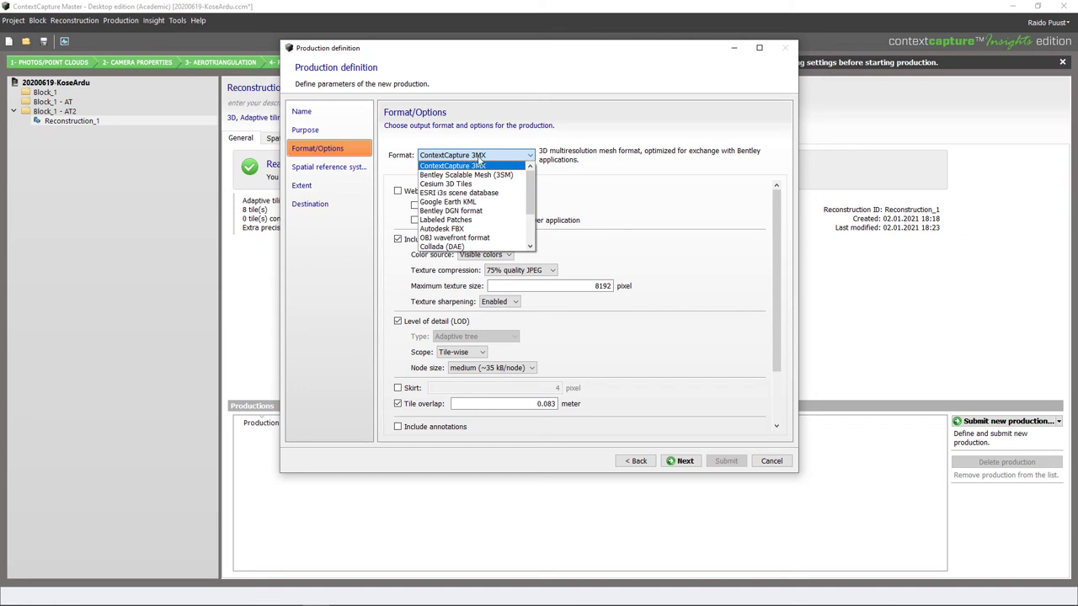
pyautogui.click(455, 166)
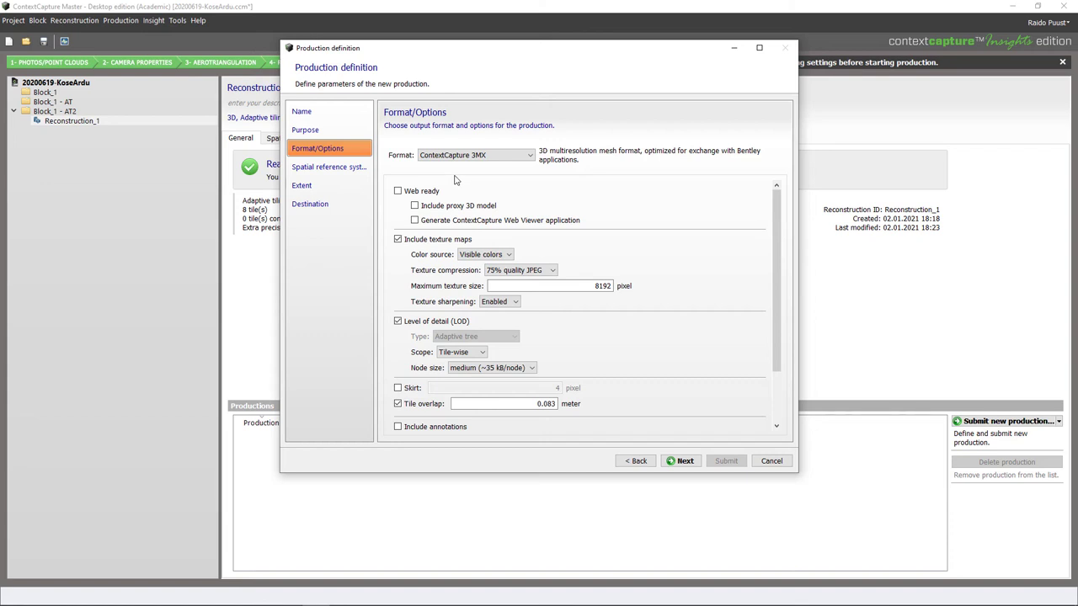
# Step: Switch to the browser, examine the TalTech MP3 sample web model from several angles, and return to the production definition
pyautogui.hotkey('alt', 'Tab')
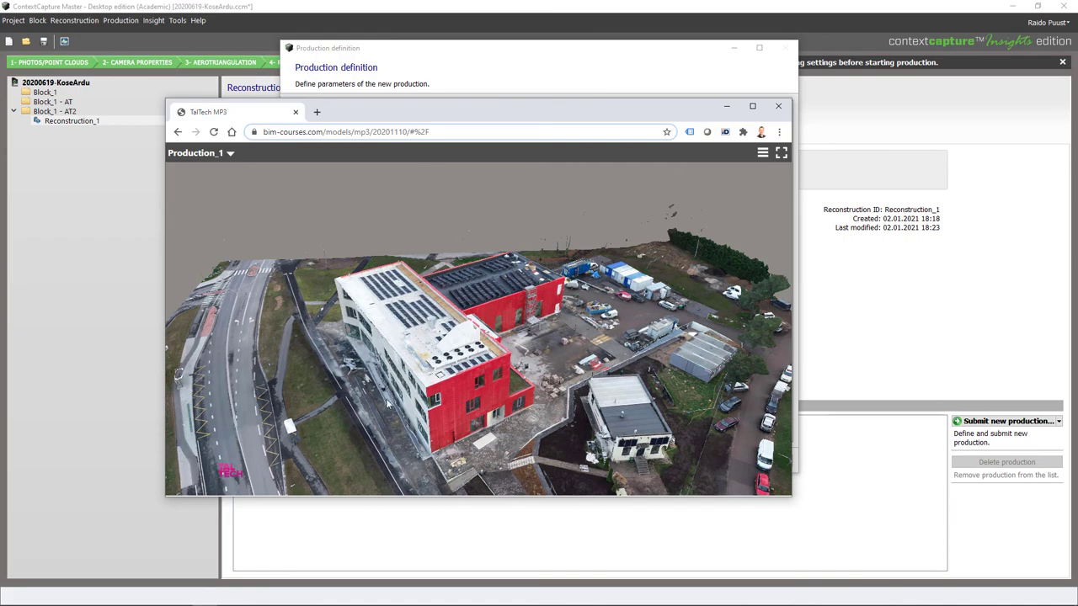
pyautogui.moveTo(390, 405)
pyautogui.mouseDown()
pyautogui.moveTo(531, 389)
pyautogui.moveTo(559, 406)
pyautogui.moveTo(524, 391)
pyautogui.moveTo(396, 389)
pyautogui.mouseUp()
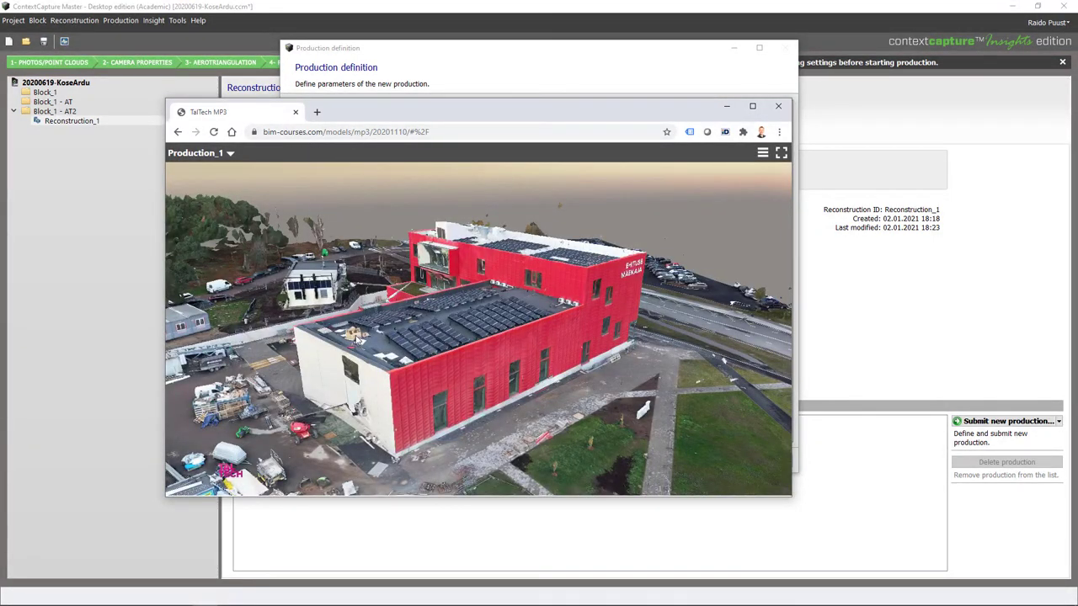
pyautogui.moveTo(357, 338); pyautogui.dragTo(432, 347)
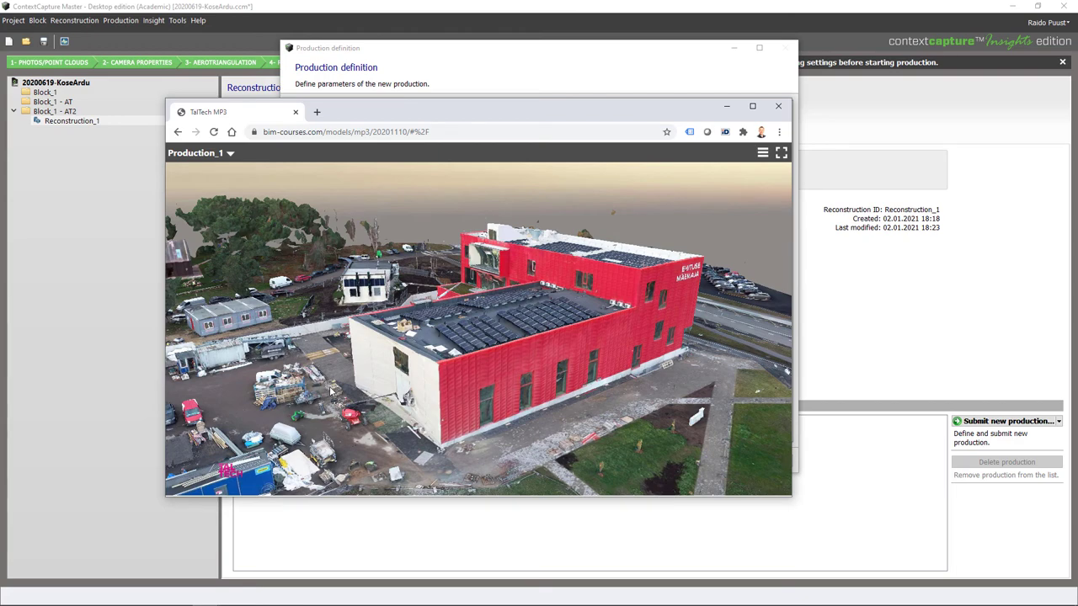
pyautogui.moveTo(309, 389); pyautogui.dragTo(612, 315)
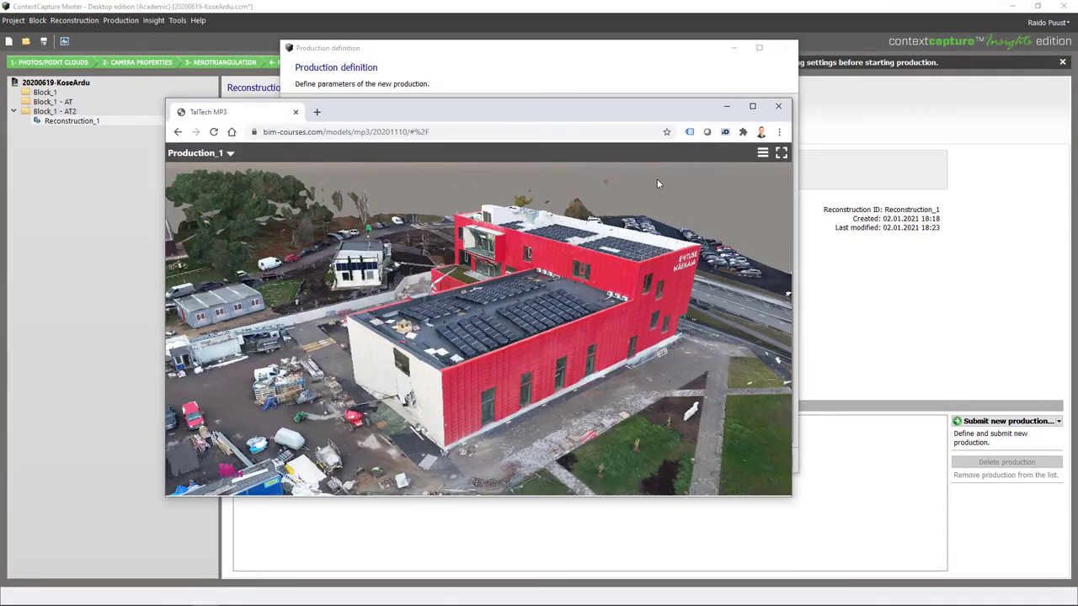
pyautogui.hotkey('alt', 'Tab')
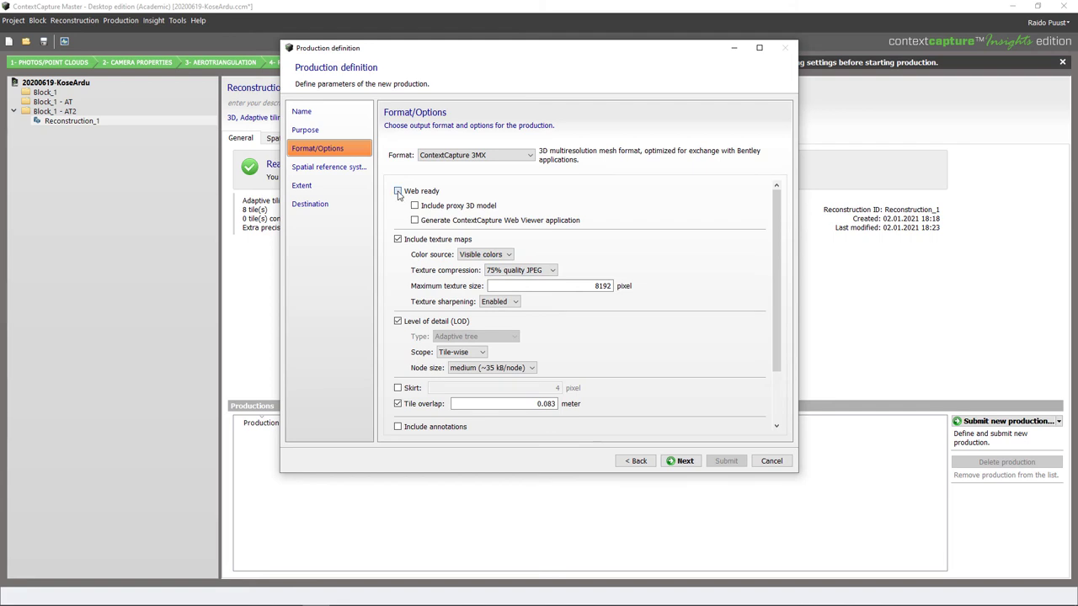
pyautogui.click(399, 192)
pyautogui.click(398, 192)
pyautogui.click(414, 205)
pyautogui.click(542, 273)
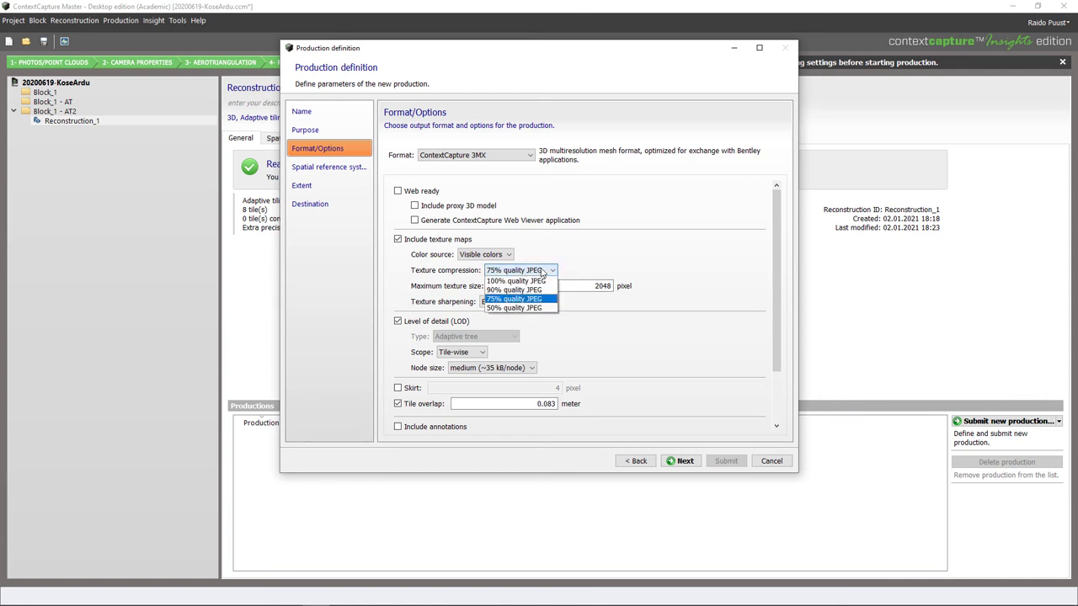
pyautogui.click(543, 272)
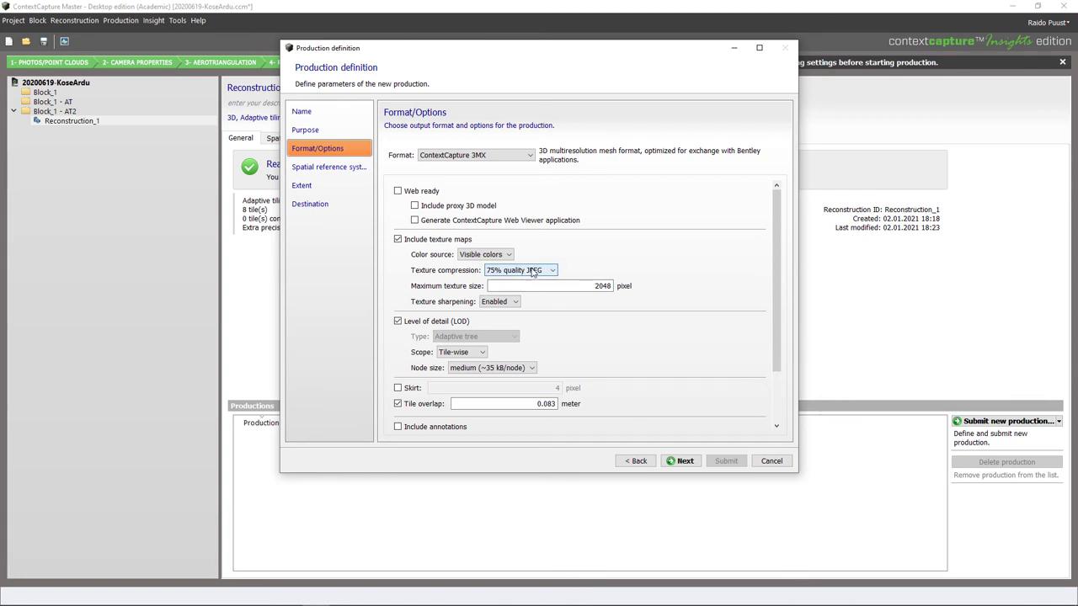
# Step: Set the maximum texture size to 8192 pixels, review the remaining format options, and continue to the production's spatial reference system
pyautogui.scroll(2, 528, 286)
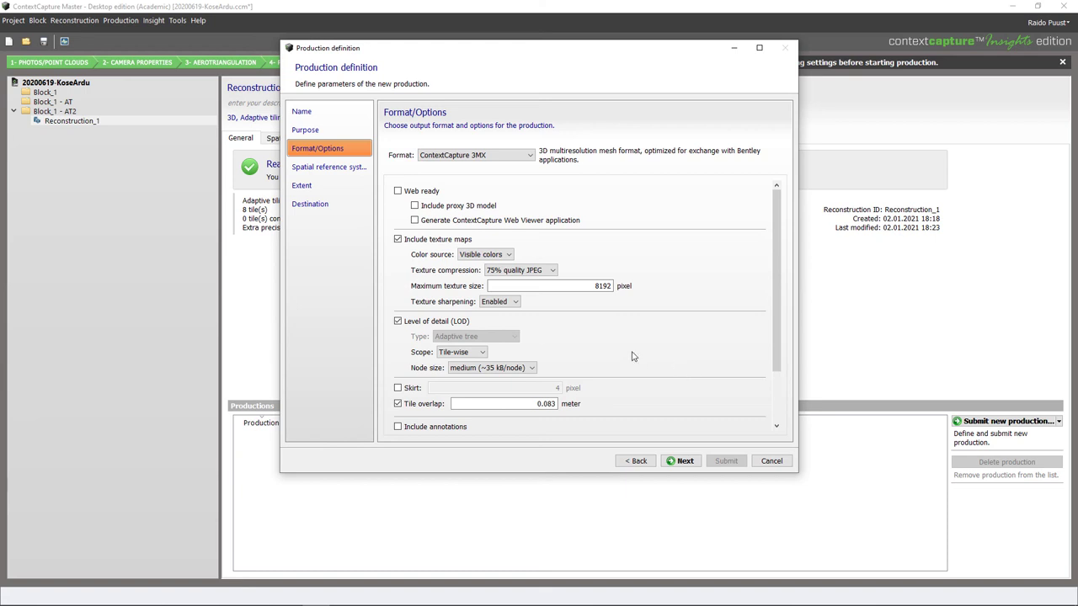
pyautogui.scroll(-2, 633, 357)
pyautogui.scroll(2, 634, 357)
pyautogui.click(683, 460)
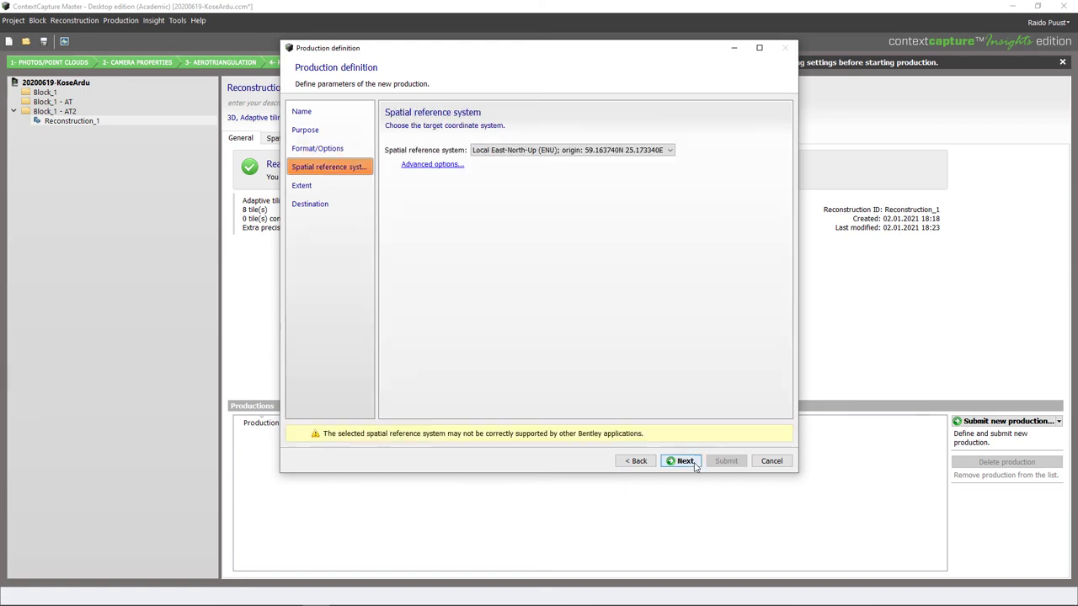
# Step: Set the production's spatial reference system to Estonian Coordinate System of 1997 (EPSG:3301), keep the default extent and output directory, and submit the production
pyautogui.click(665, 151)
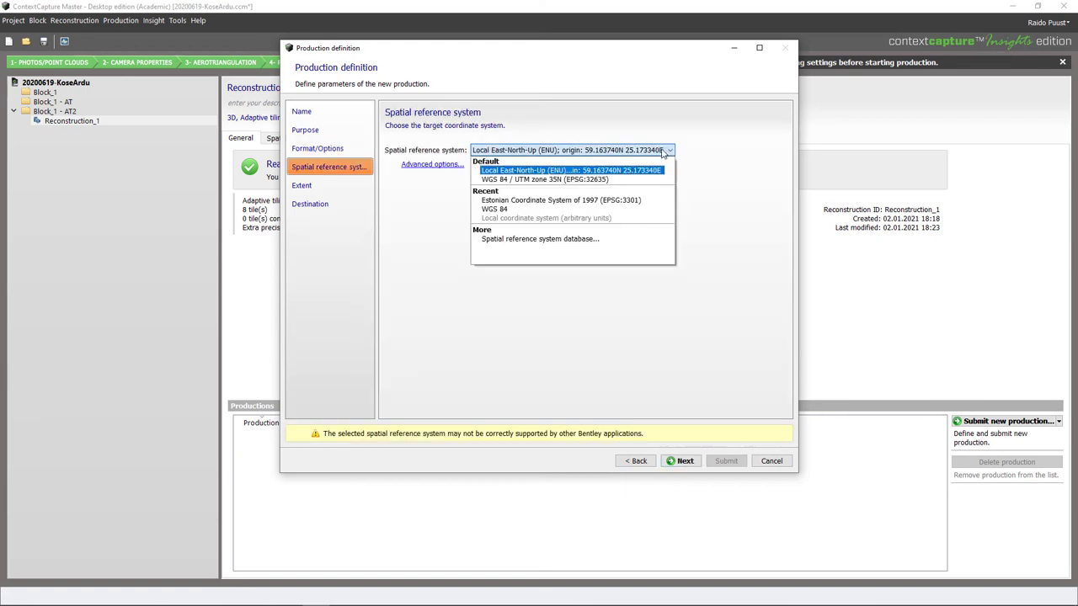
pyautogui.click(616, 202)
pyautogui.click(683, 462)
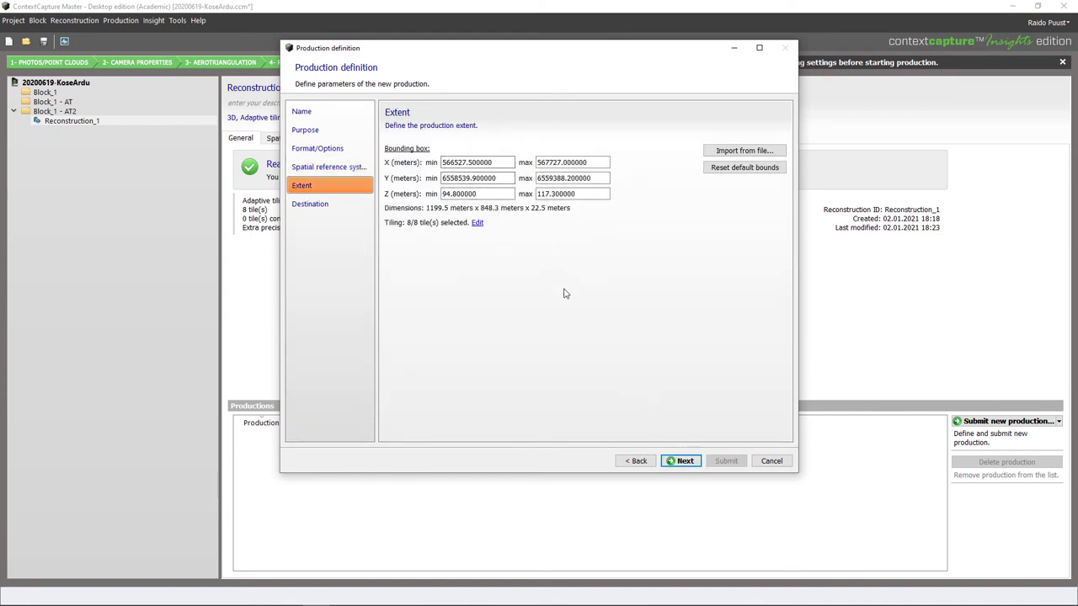
pyautogui.click(683, 461)
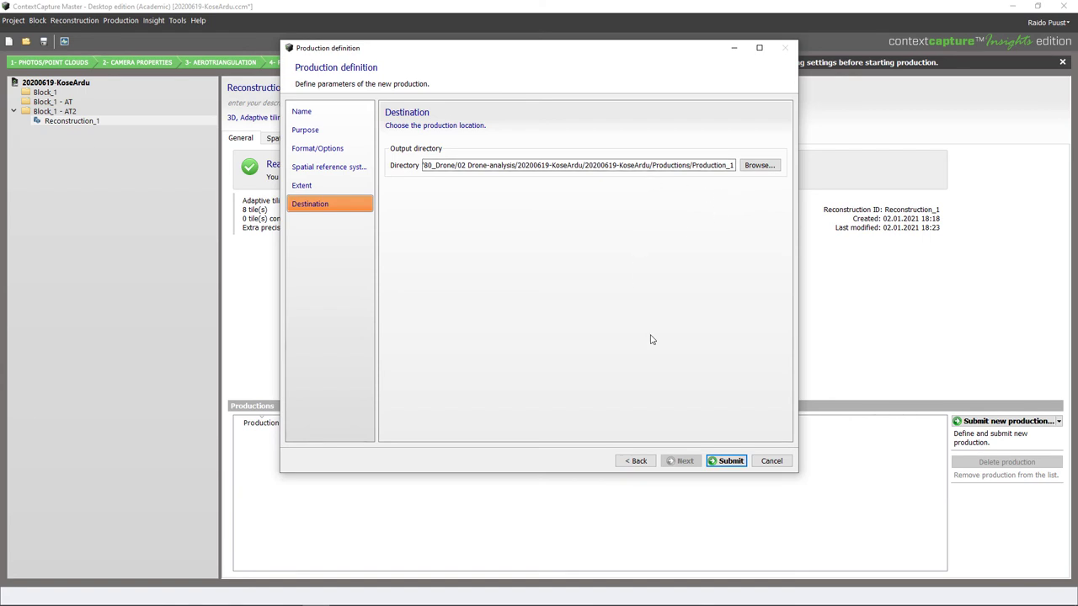
pyautogui.click(730, 461)
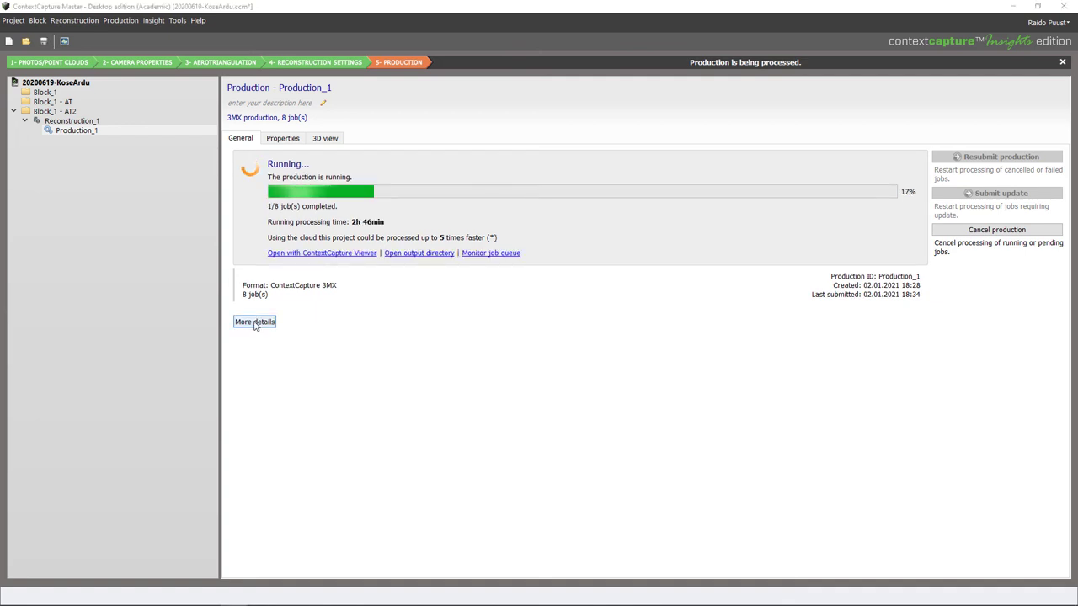
# Step: Open the completed Tile_4 job output in ContextCapture Viewer and inspect the road mesh up close from a low angle
pyautogui.click(255, 323)
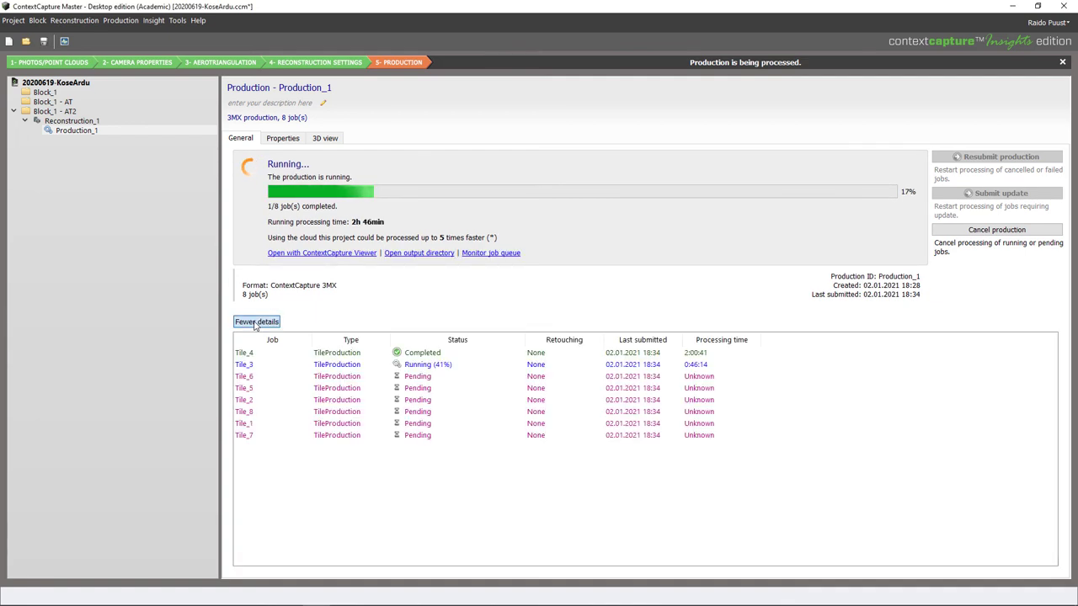
pyautogui.rightClick(334, 354)
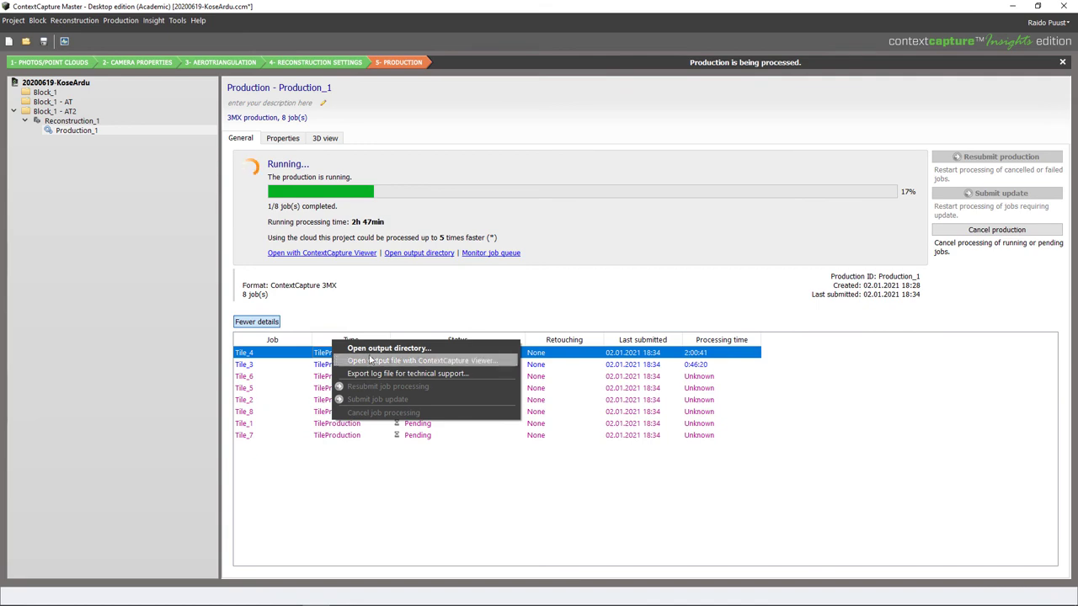
pyautogui.click(468, 362)
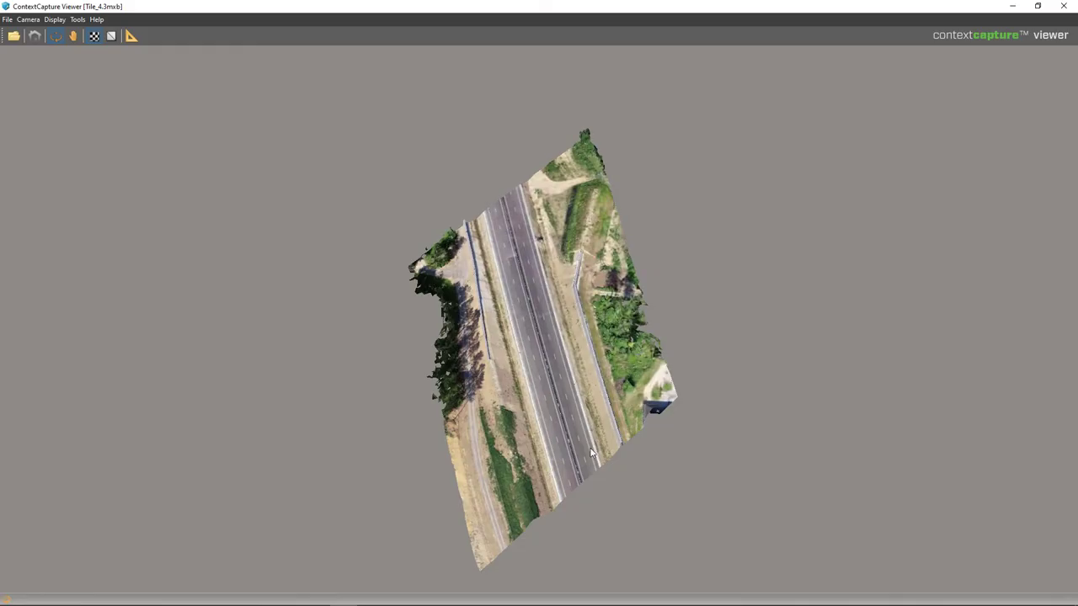
pyautogui.moveTo(591, 454)
pyautogui.mouseDown()
pyautogui.moveTo(576, 406)
pyautogui.moveTo(577, 297)
pyautogui.mouseUp()
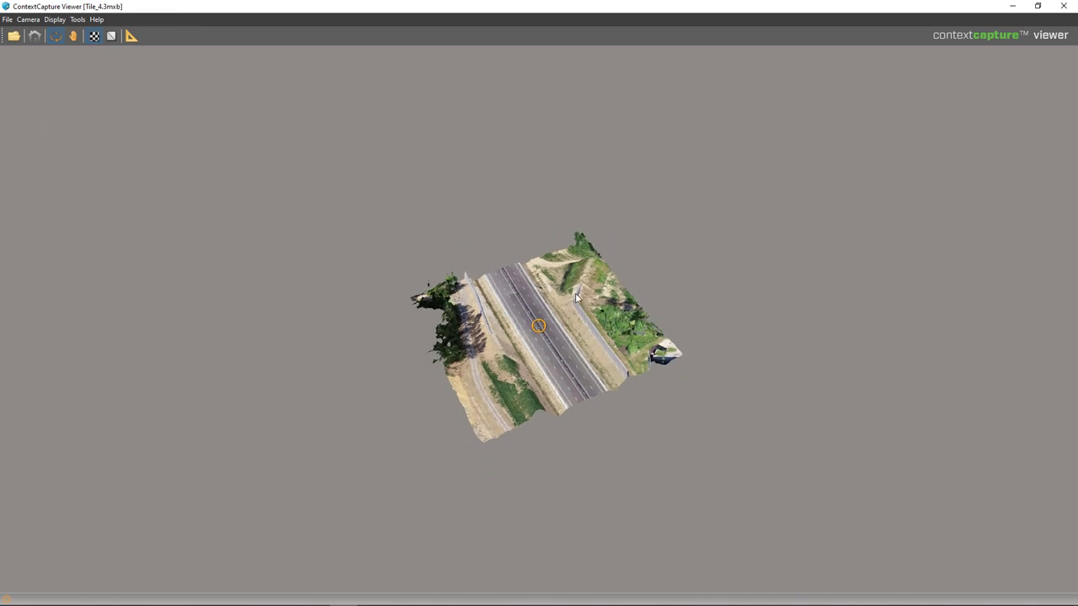
pyautogui.scroll(10, 577, 297)
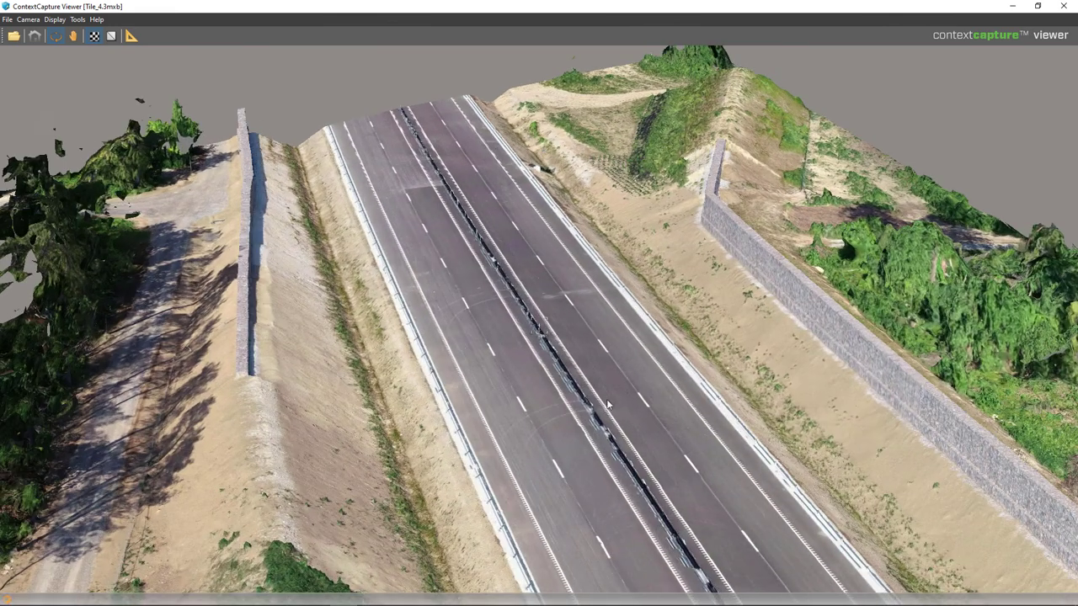
pyautogui.moveTo(608, 405)
pyautogui.mouseDown()
pyautogui.moveTo(461, 349)
pyautogui.moveTo(772, 388)
pyautogui.moveTo(670, 366)
pyautogui.moveTo(977, 371)
pyautogui.moveTo(996, 360)
pyautogui.mouseUp()
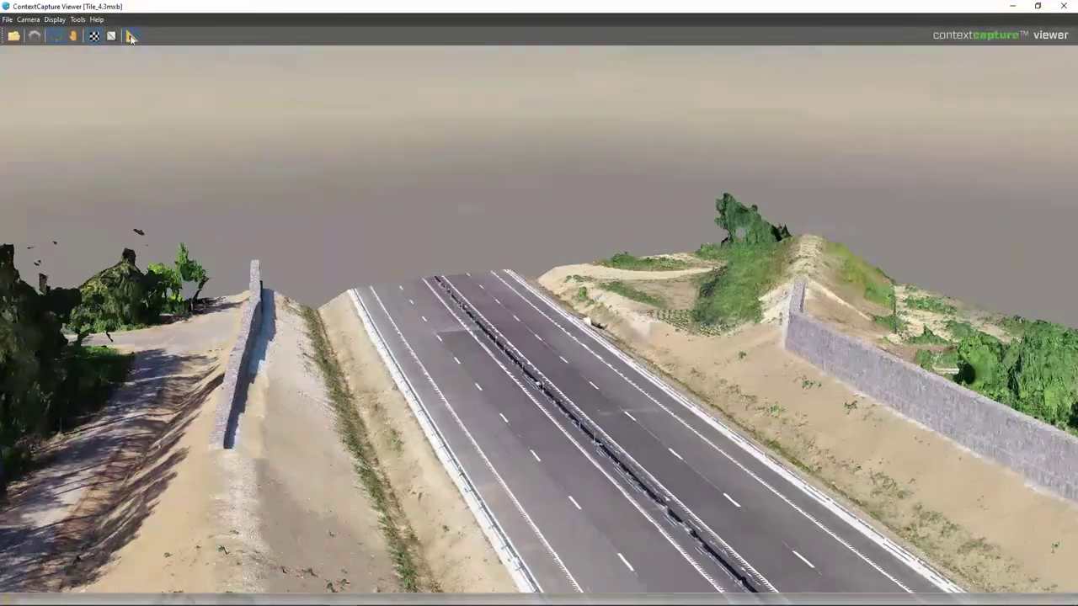
# Step: Review the viewer's coordinate, distance, surface and volume measurement options, then return to Production_1 and hide its job details
pyautogui.click(130, 37)
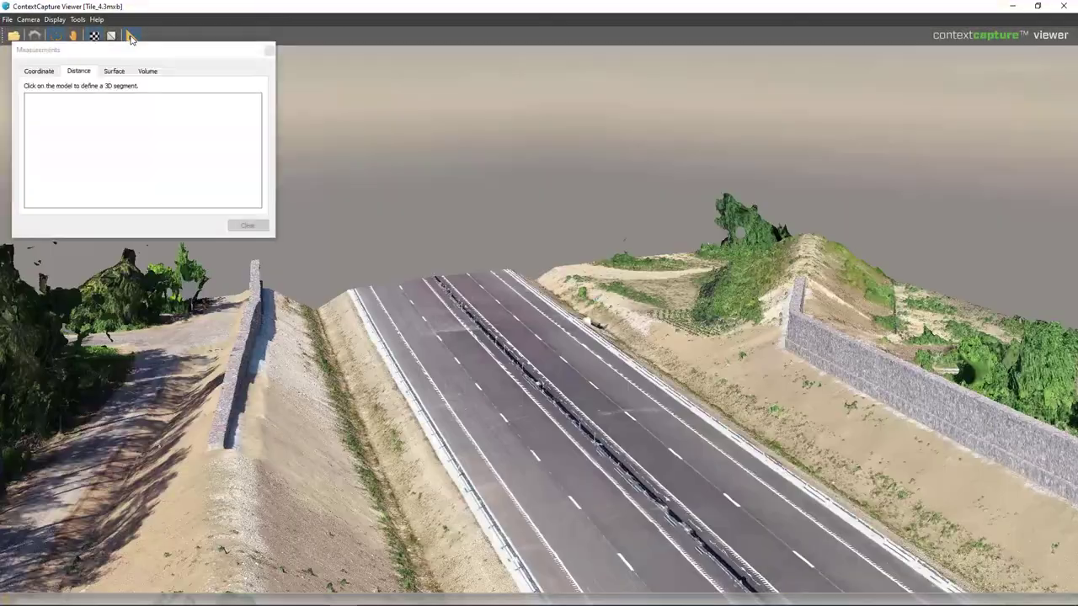
pyautogui.click(44, 72)
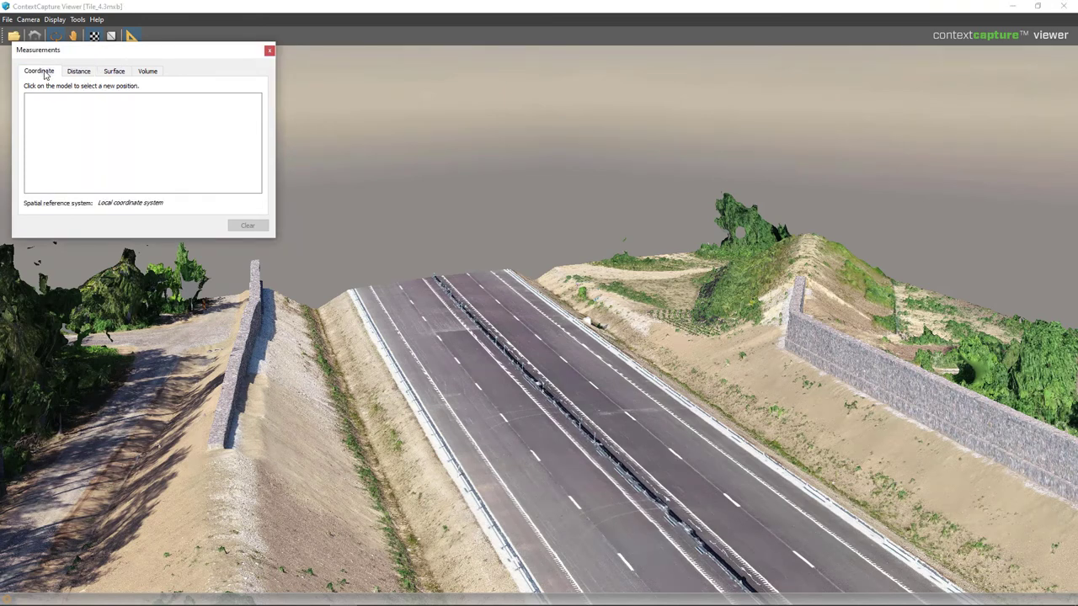
pyautogui.click(77, 74)
pyautogui.click(113, 73)
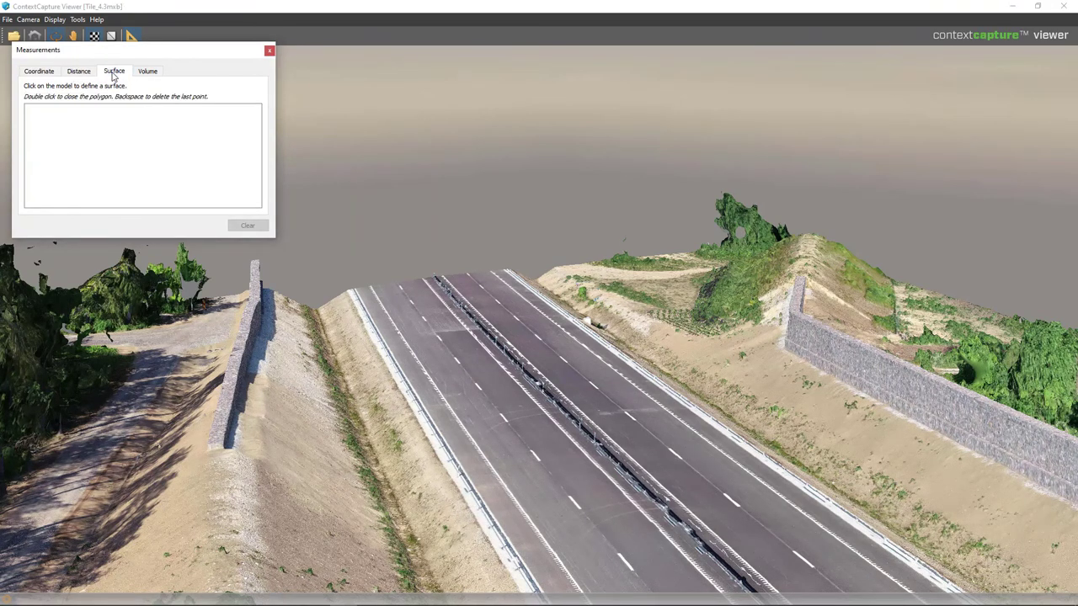
pyautogui.click(147, 72)
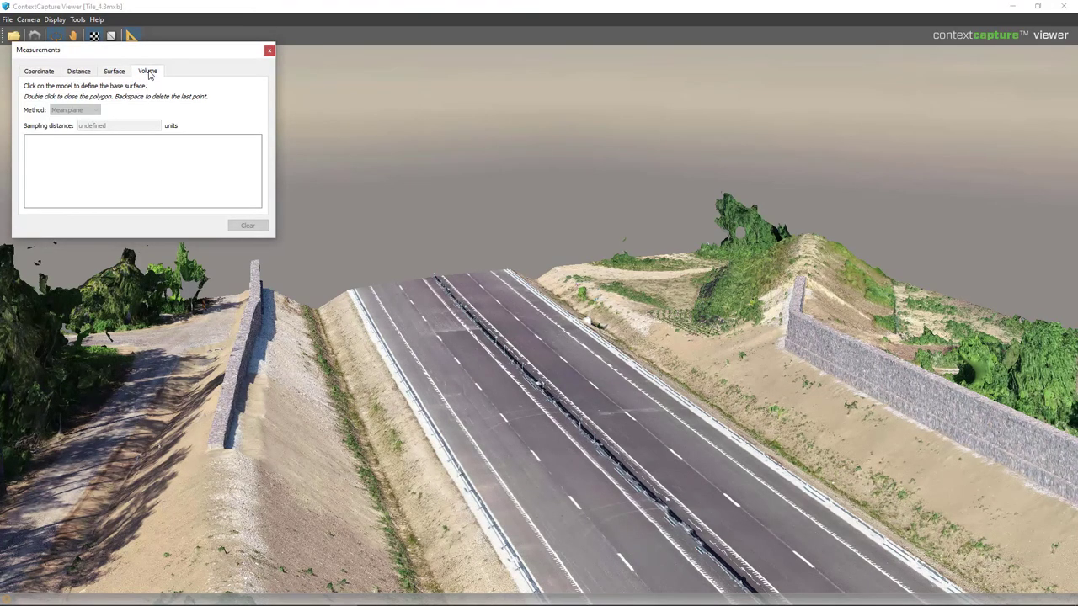
pyautogui.click(270, 51)
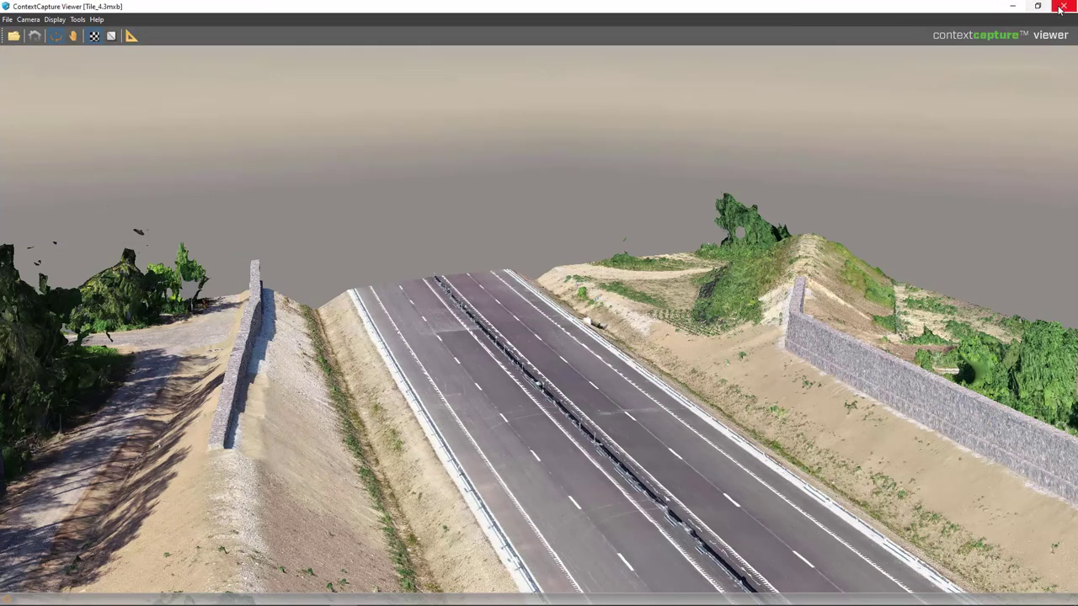
pyautogui.click(1012, 9)
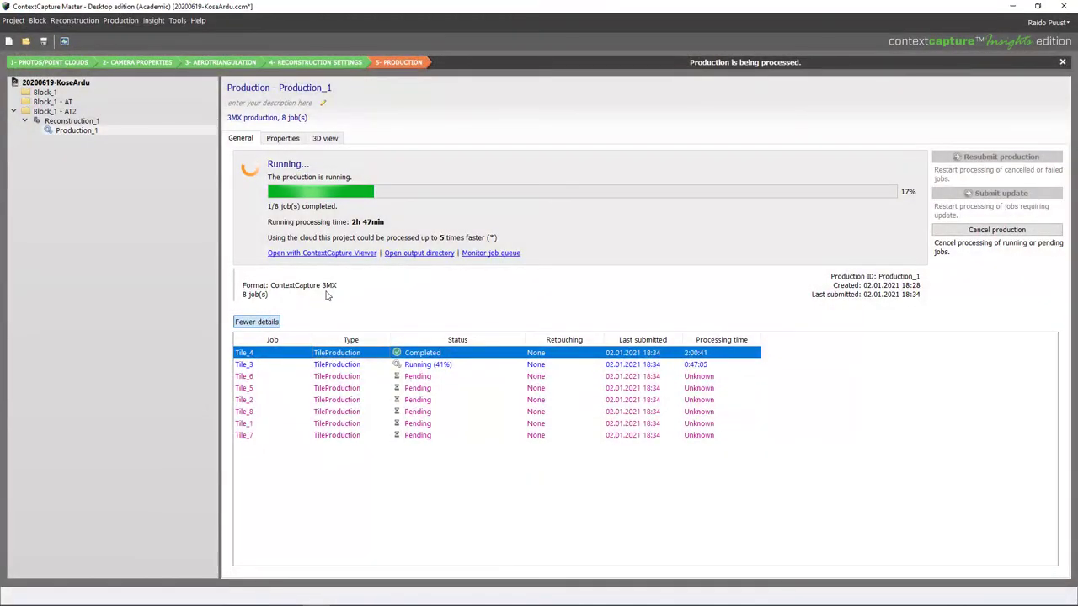
pyautogui.click(256, 322)
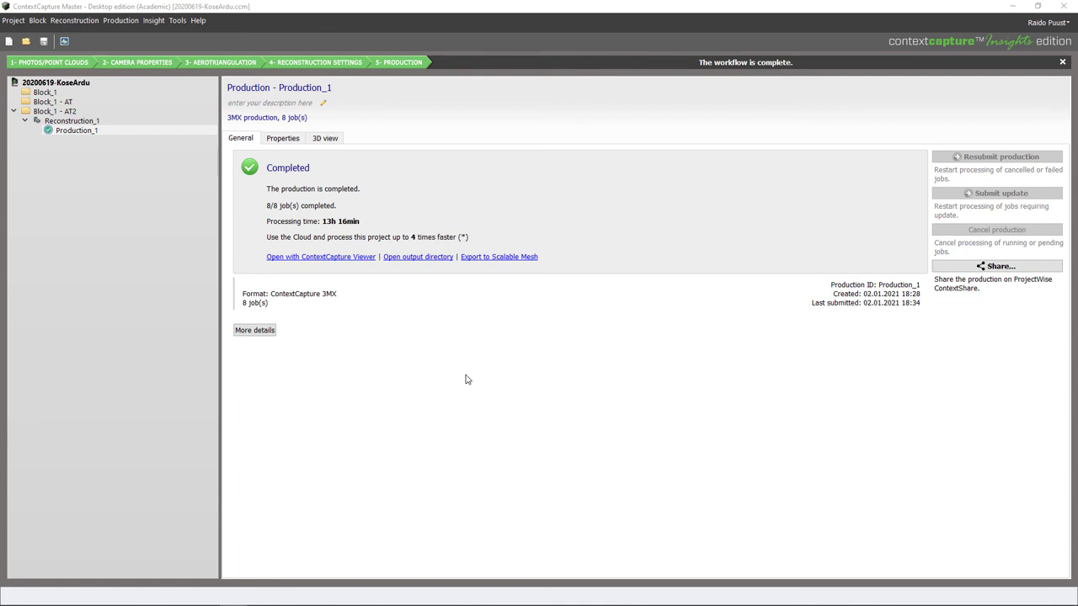
# Step: Review the tile job details of Production_1 and examine the full road mesh in 3D down to road level
pyautogui.click(249, 333)
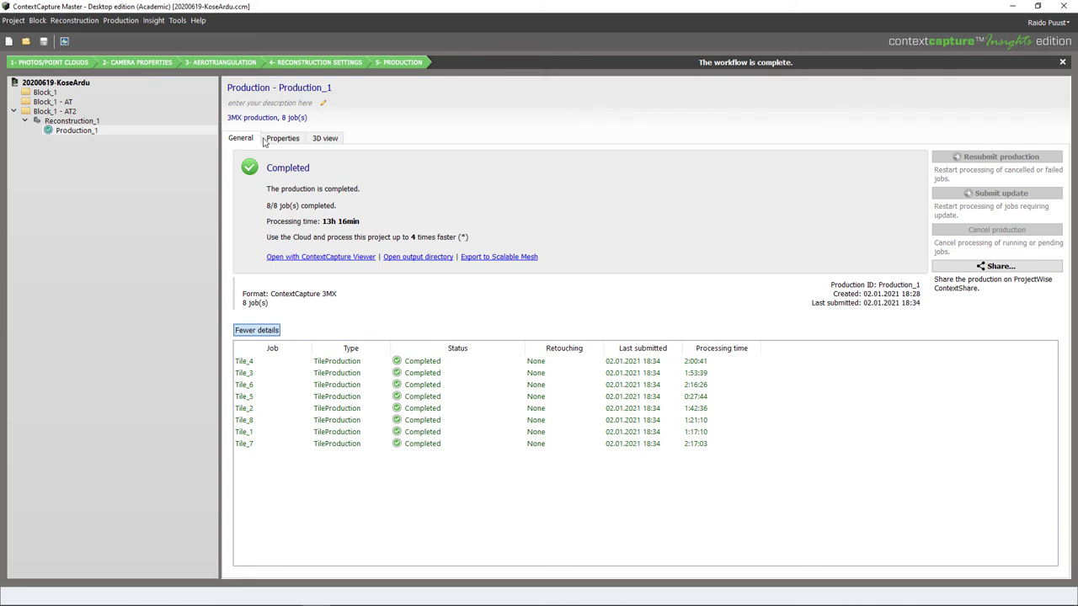
pyautogui.click(328, 139)
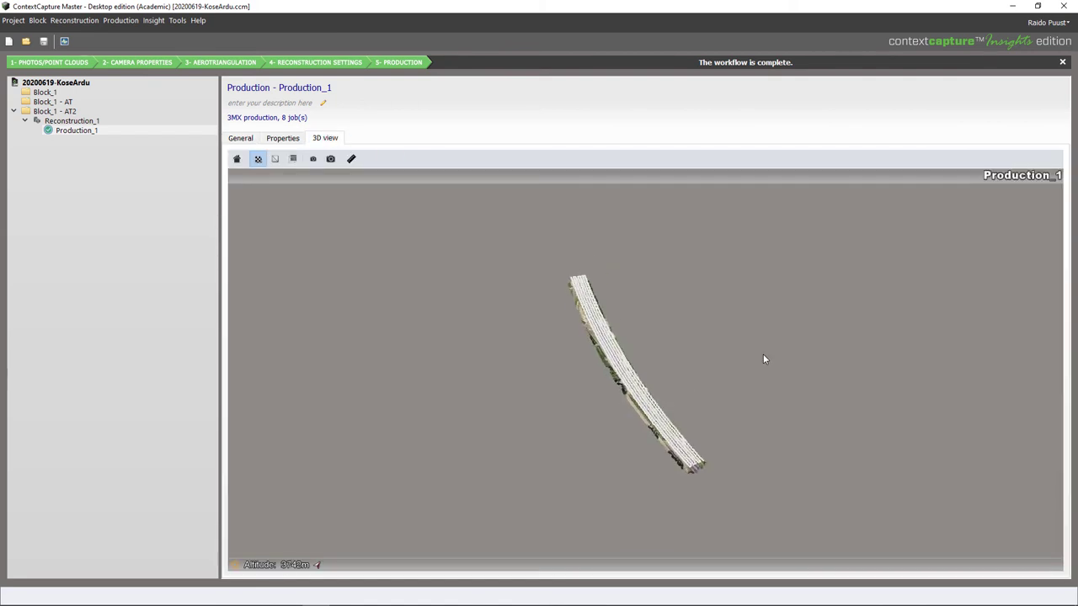
pyautogui.scroll(5, 681, 425)
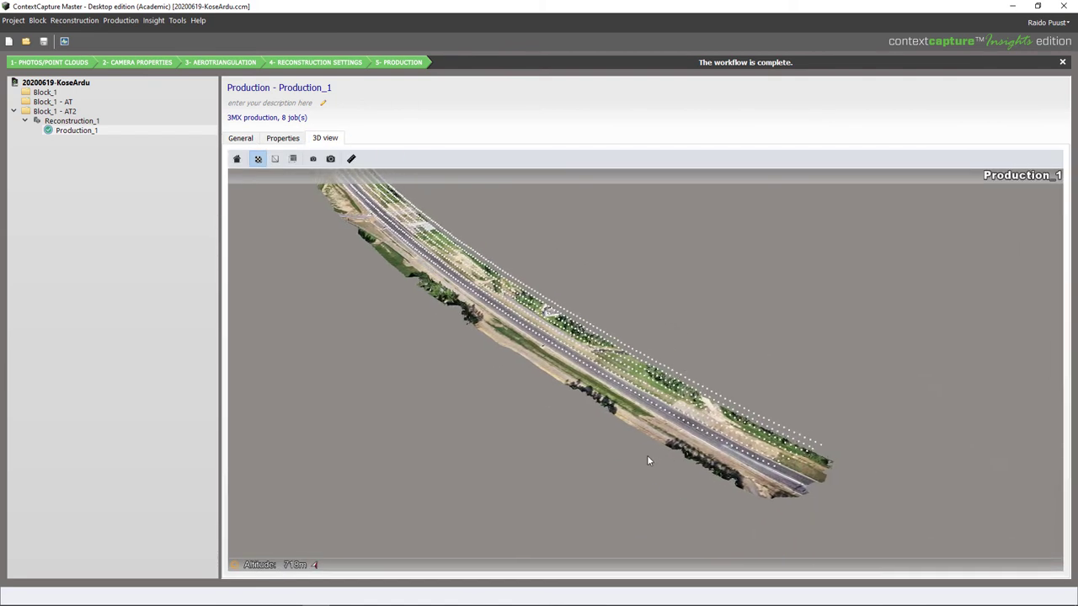
pyautogui.scroll(5, 647, 461)
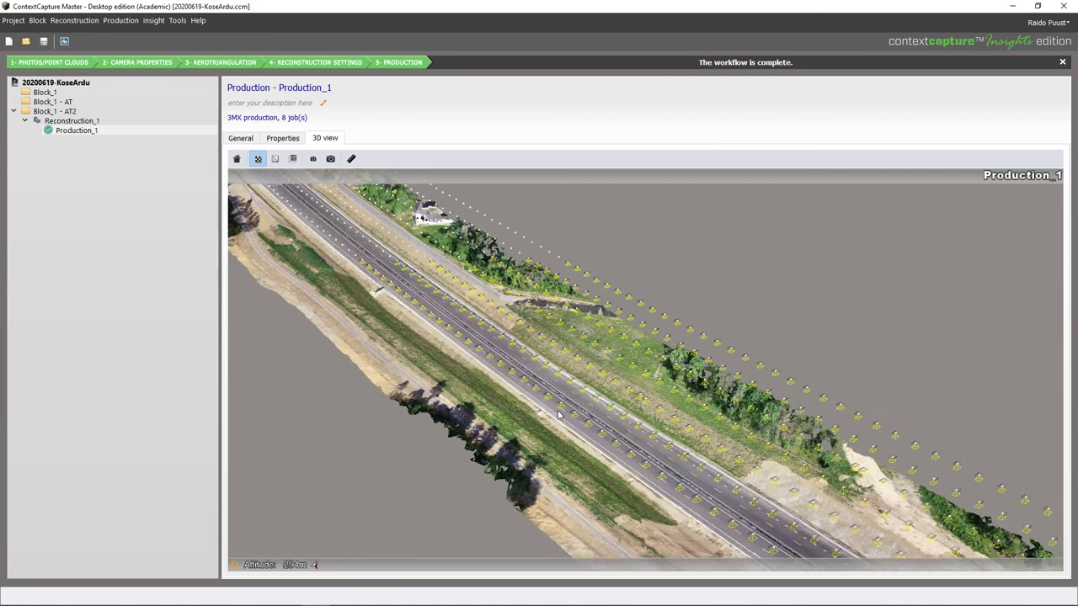
pyautogui.moveTo(559, 415); pyautogui.dragTo(587, 401)
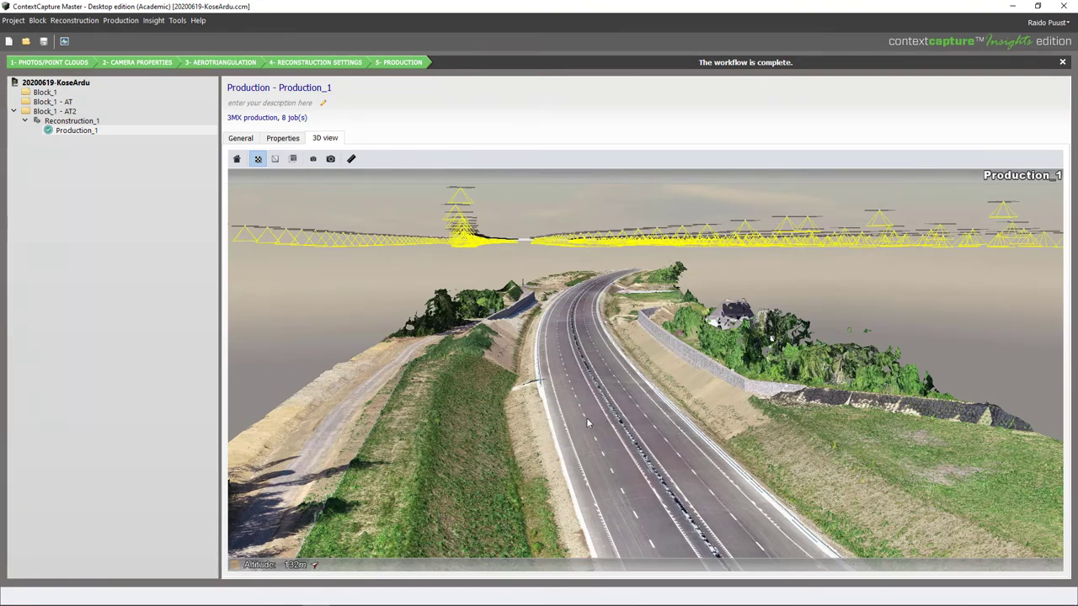
pyautogui.scroll(3, 622, 409)
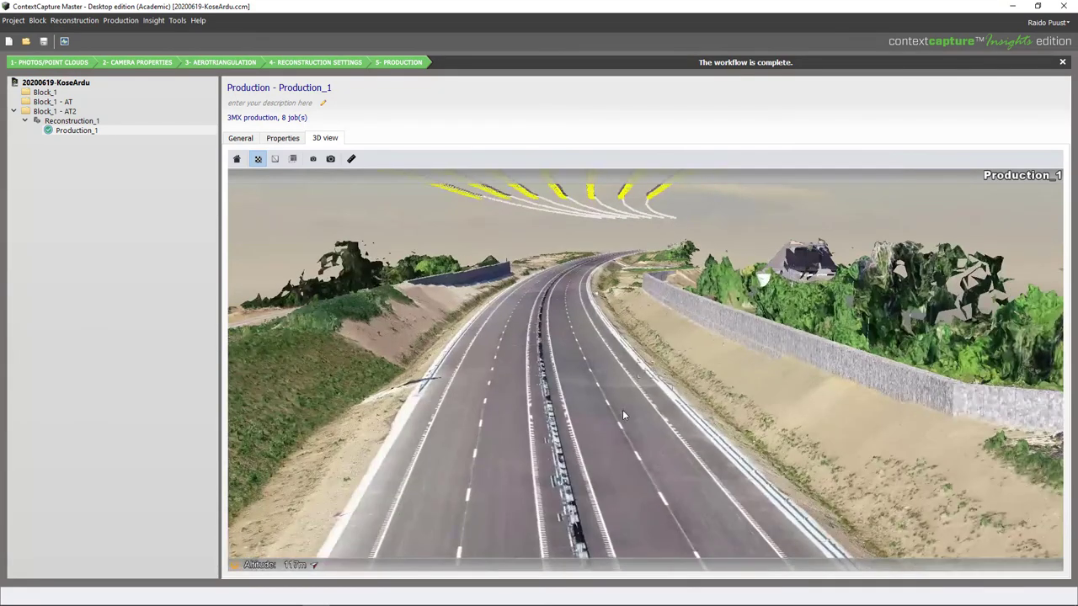
# Step: Pick a point on the road for its coordinates and measure the width of the lane beside the central barrier
pyautogui.click(351, 159)
pyautogui.click(264, 204)
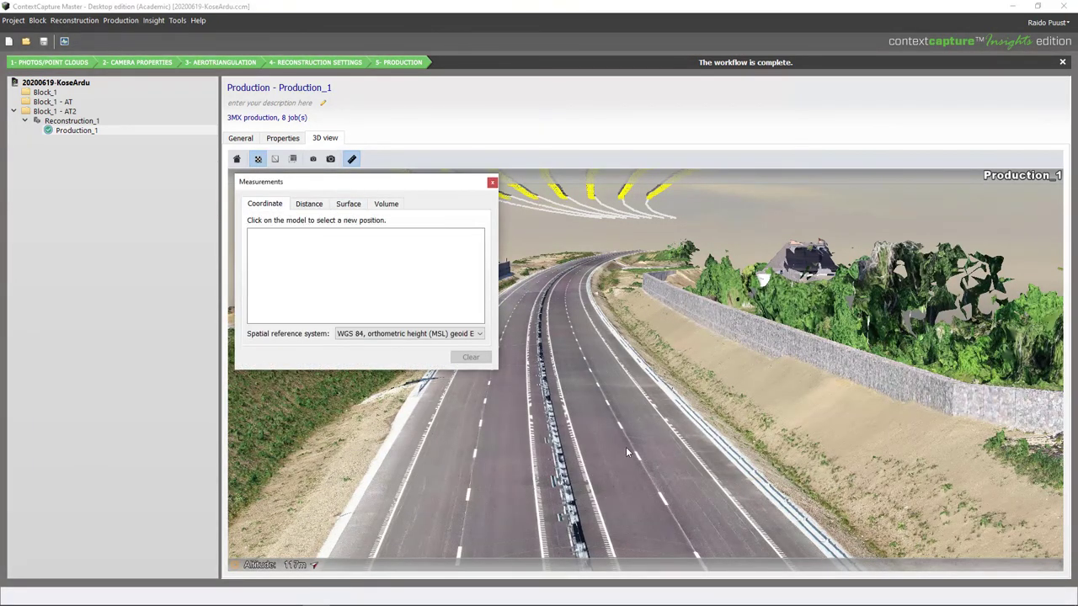
pyautogui.click(612, 407)
pyautogui.click(309, 204)
pyautogui.click(570, 420)
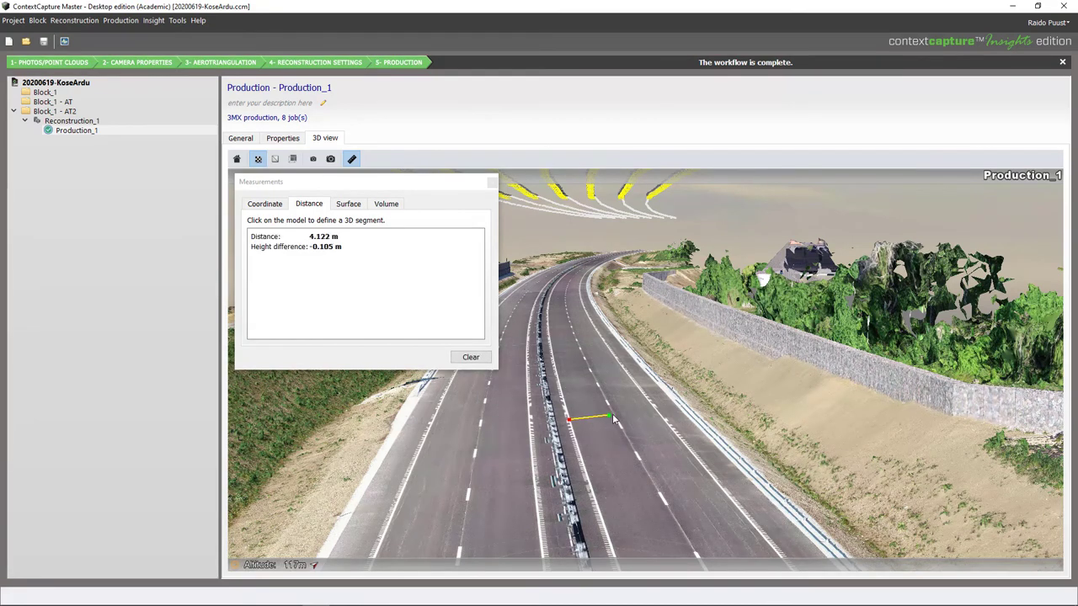
# Step: Measure the surface of a four-point polygon spanning both lanes of the carriageway beside the central barrier
pyautogui.click(348, 204)
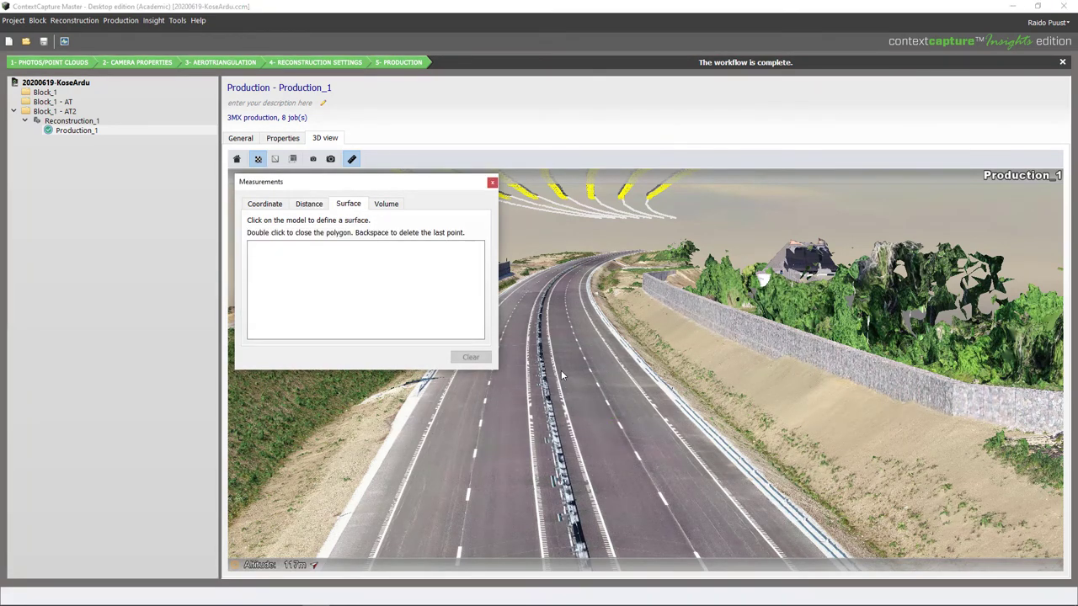
pyautogui.click(556, 370)
pyautogui.click(620, 366)
pyautogui.click(649, 407)
pyautogui.doubleClick(555, 416)
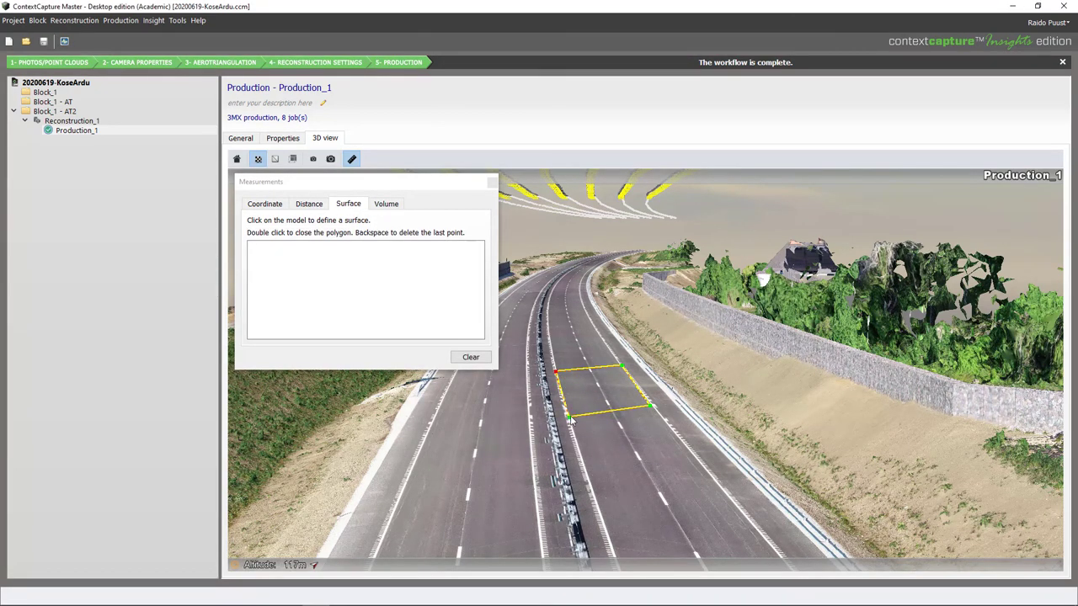